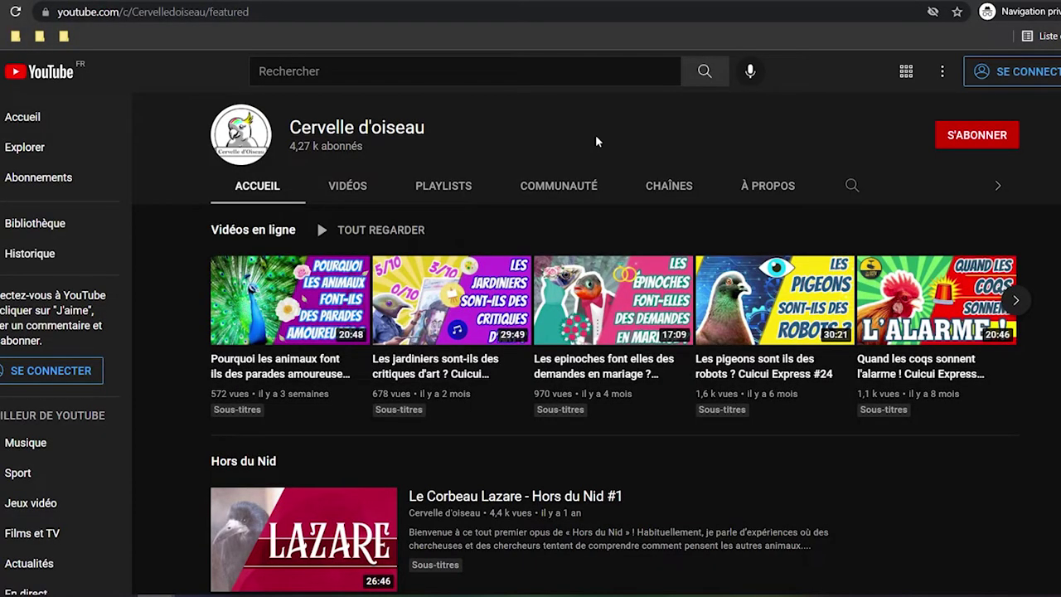
# - Browse the channel home page and open its full VIDÉOS list
pyautogui.scroll(-2, 595, 141)
pyautogui.scroll(-2, 650, 240)
pyautogui.scroll(-1, 651, 245)
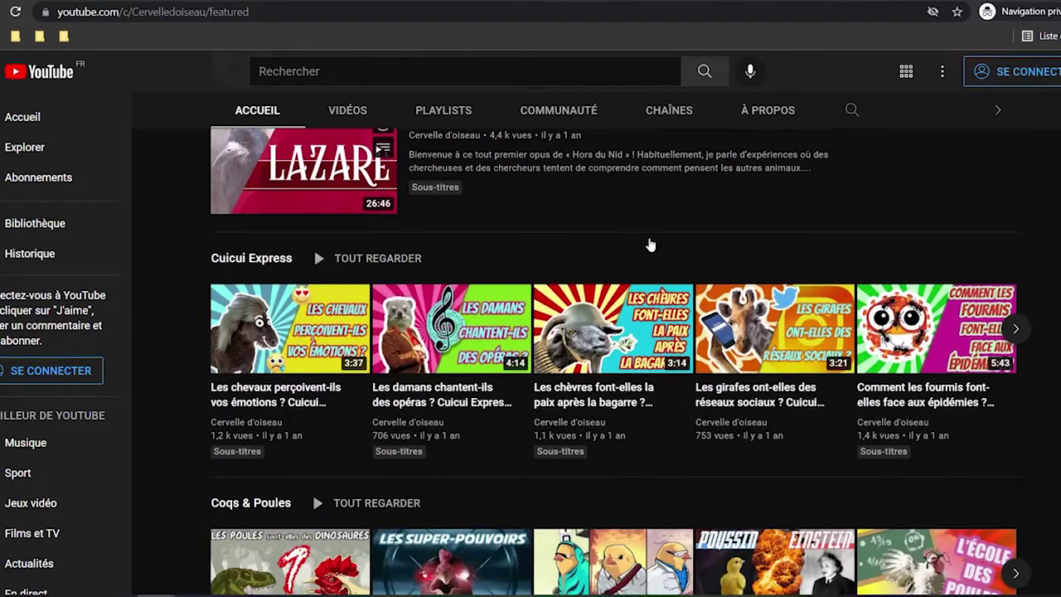
pyautogui.scroll(-2, 648, 245)
pyautogui.scroll(-1, 646, 247)
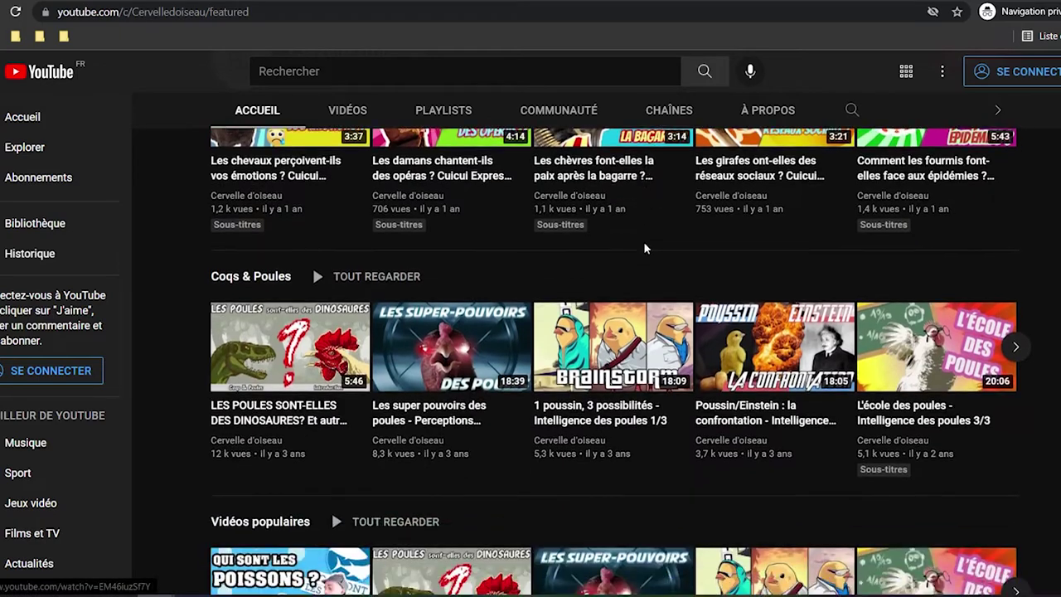
pyautogui.scroll(5, 641, 249)
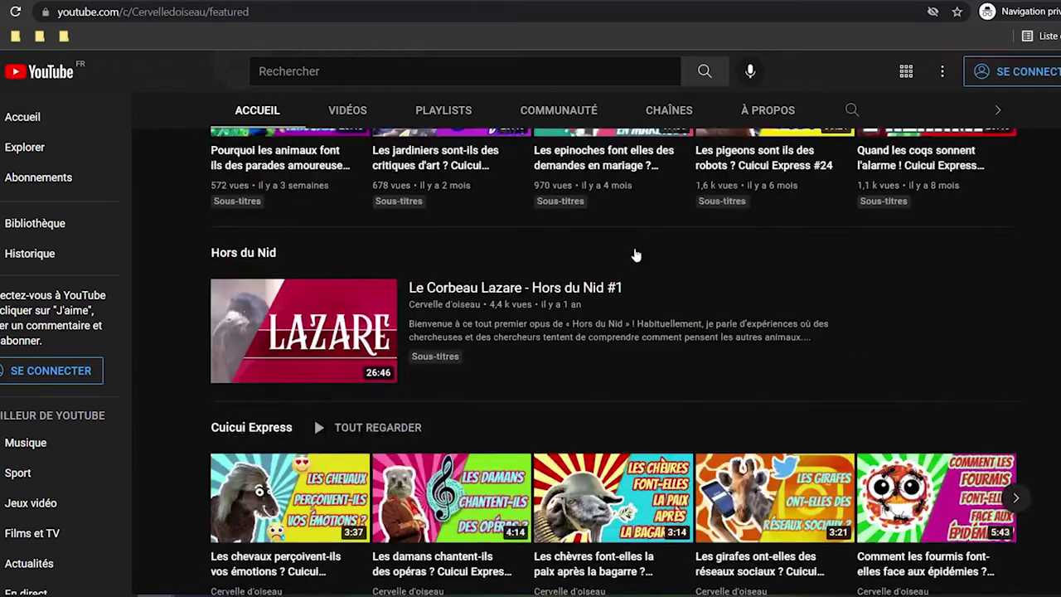
pyautogui.scroll(4, 635, 251)
pyautogui.click(351, 192)
# - Scroll the video grid and open Le Corbeau Lazare - Hors du Nid #1
pyautogui.scroll(-1, 381, 203)
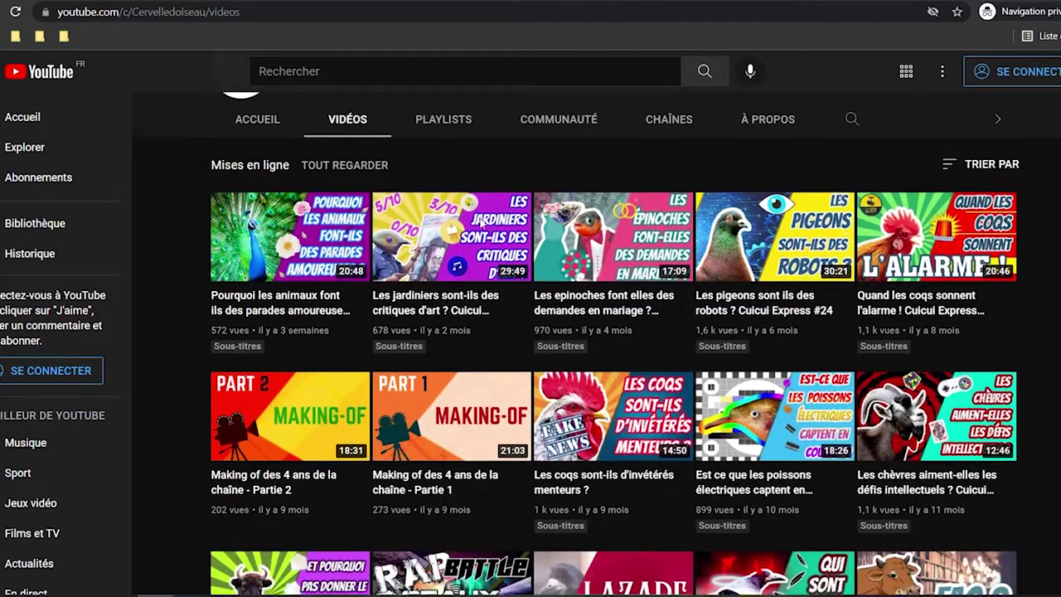
pyautogui.scroll(-2, 431, 214)
pyautogui.scroll(-1, 480, 224)
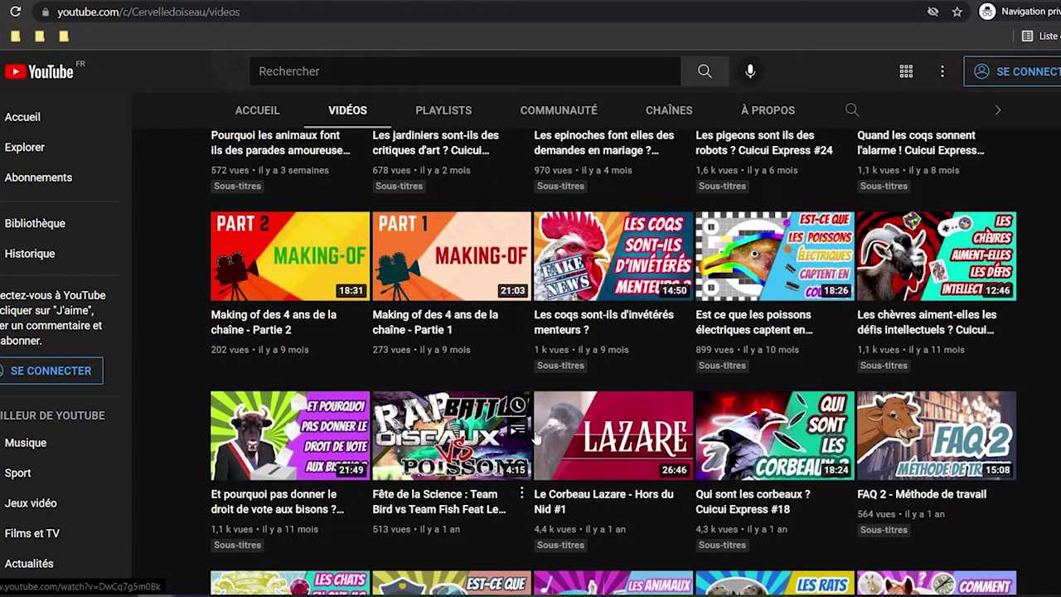
pyautogui.click(569, 431)
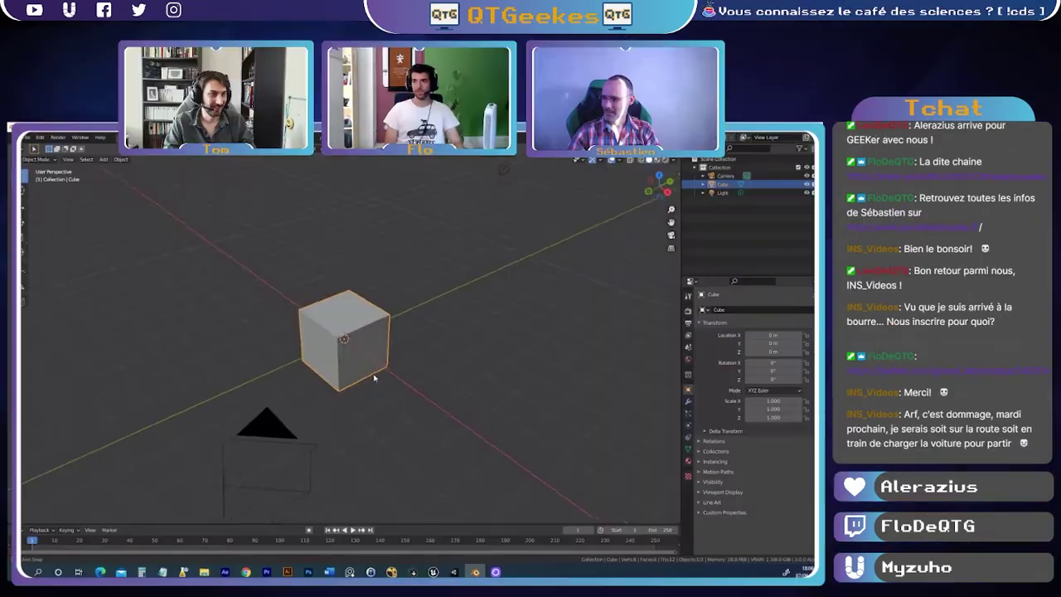
# - Orbit and zoom in on the cube, reselect it, and bring up the File > New templates
pyautogui.click(172, 304)
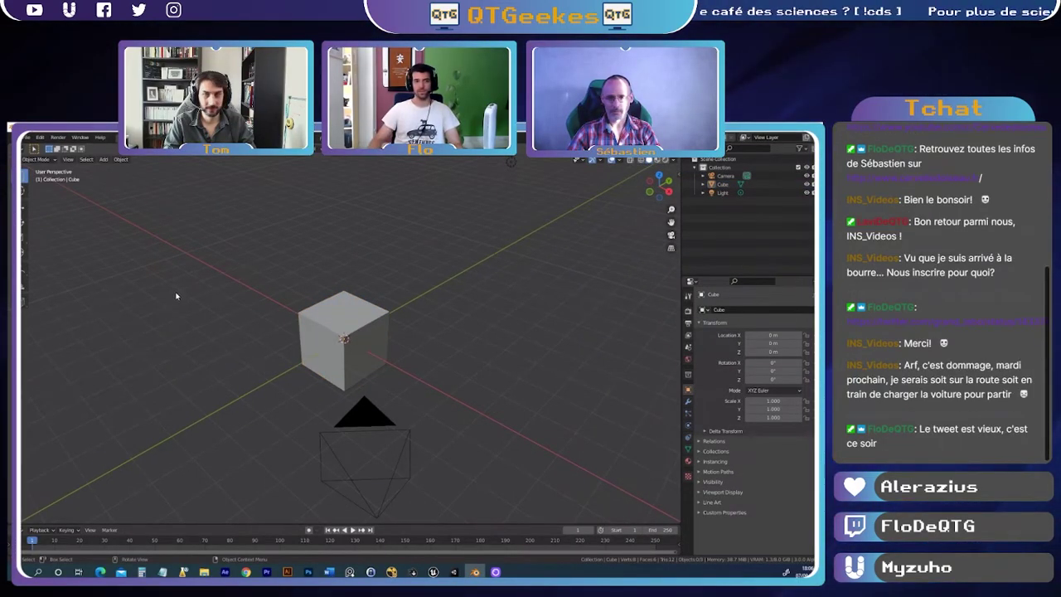
pyautogui.moveTo(372, 371)
pyautogui.mouseDown(button='middle')
pyautogui.moveTo(406, 374)
pyautogui.moveTo(356, 401)
pyautogui.mouseUp(button='middle')
pyautogui.click(370, 362)
pyautogui.scroll(4, 370, 361)
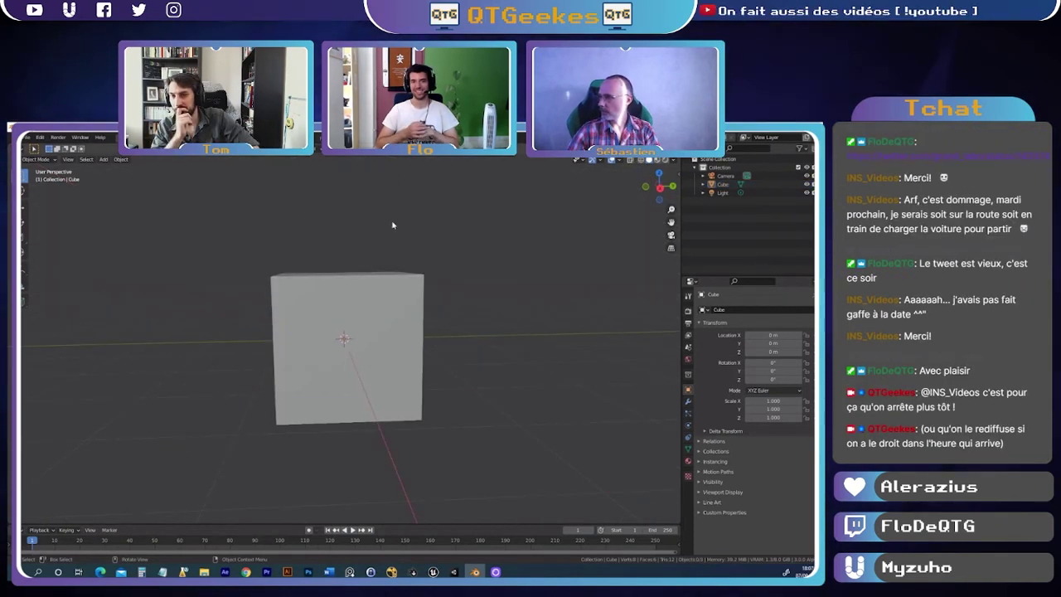
pyautogui.click(28, 137)
pyautogui.moveTo(37, 147)
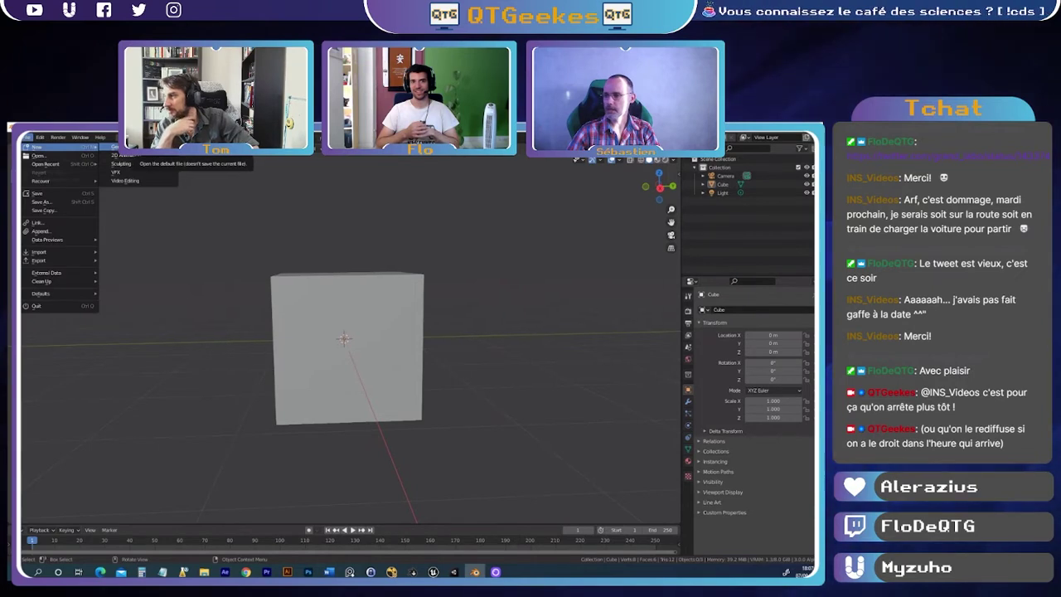
# - Start a new 2D Animation file, discarding the unsaved changes
pyautogui.click(148, 156)
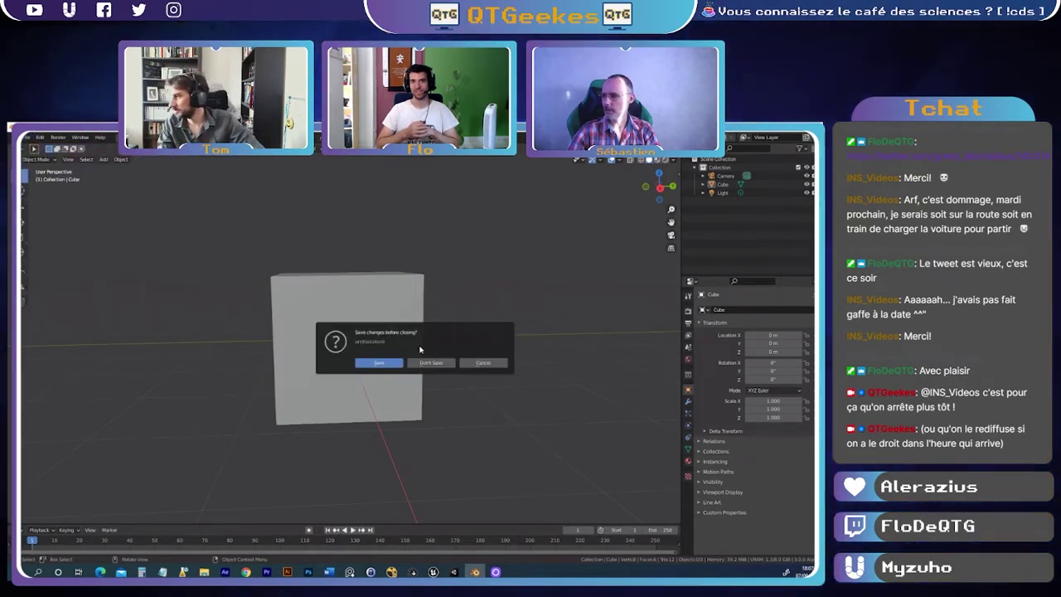
pyautogui.click(437, 365)
pyautogui.click(27, 137)
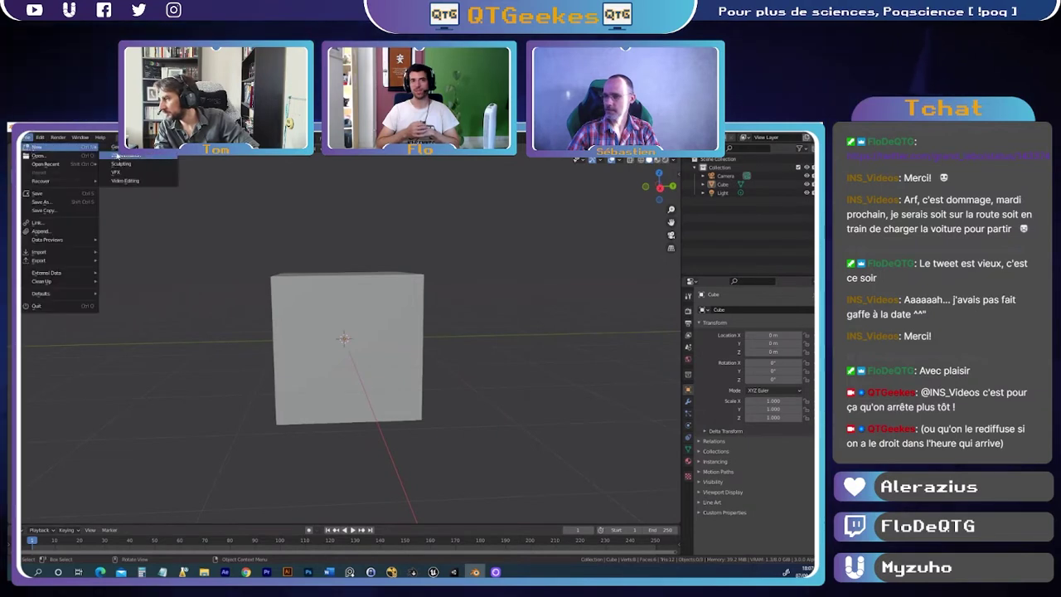
pyautogui.click(117, 155)
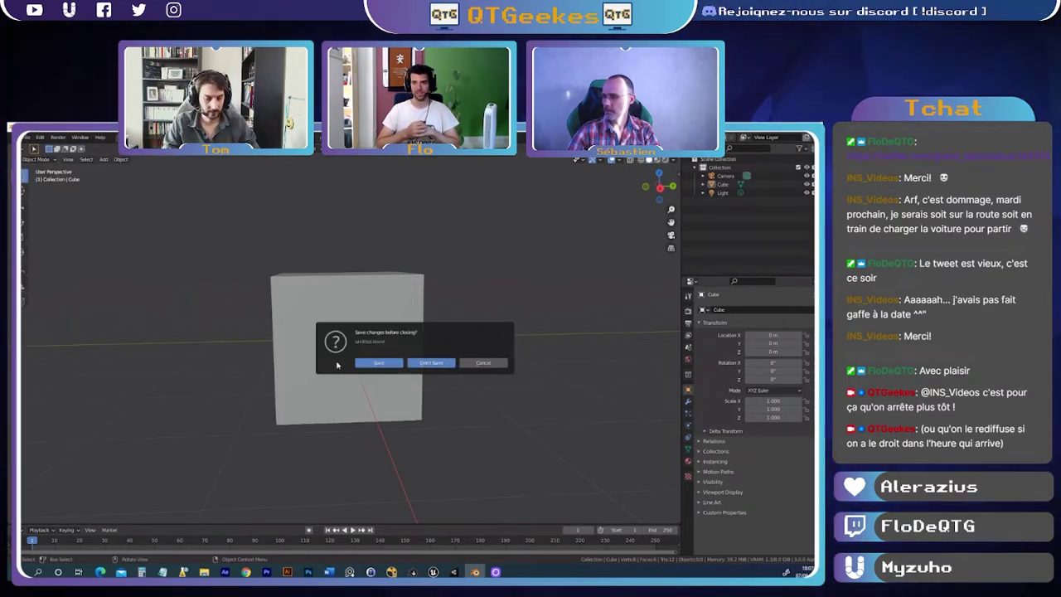
pyautogui.click(431, 363)
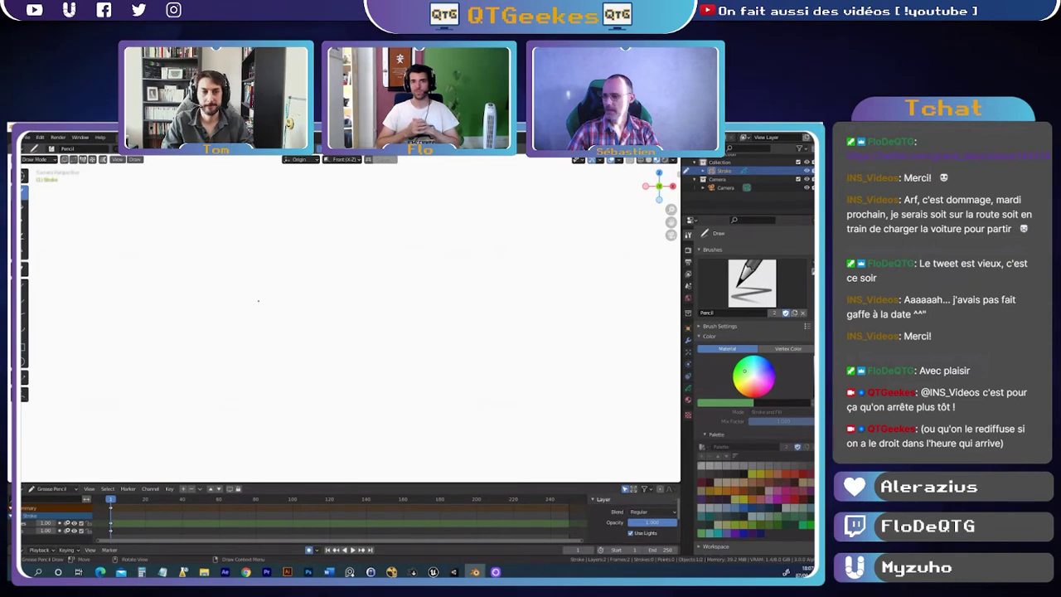
# - Draw an arc-shaped pencil stroke on the canvas and orbit to view it at an angle
pyautogui.moveTo(274, 276)
pyautogui.mouseDown()
pyautogui.moveTo(376, 280)
pyautogui.moveTo(365, 315)
pyautogui.moveTo(379, 332)
pyautogui.mouseUp()
pyautogui.scroll(-5, 445, 310)
pyautogui.moveTo(397, 332); pyautogui.dragTo(326, 312, button='middle')
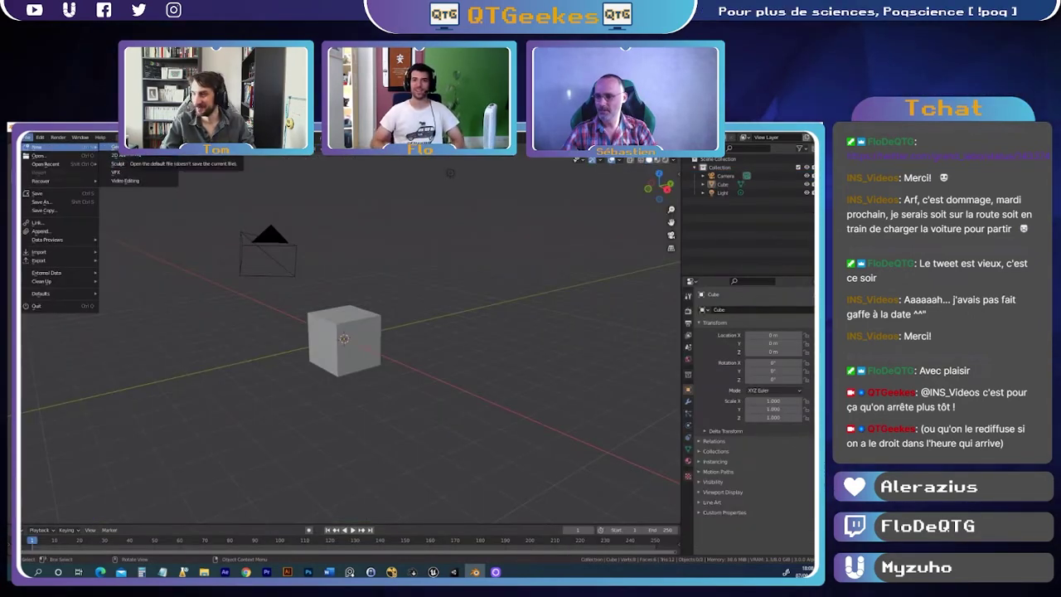
# - Open the box scene without saving, then select the irradiance volume from outside the box
pyautogui.click(116, 148)
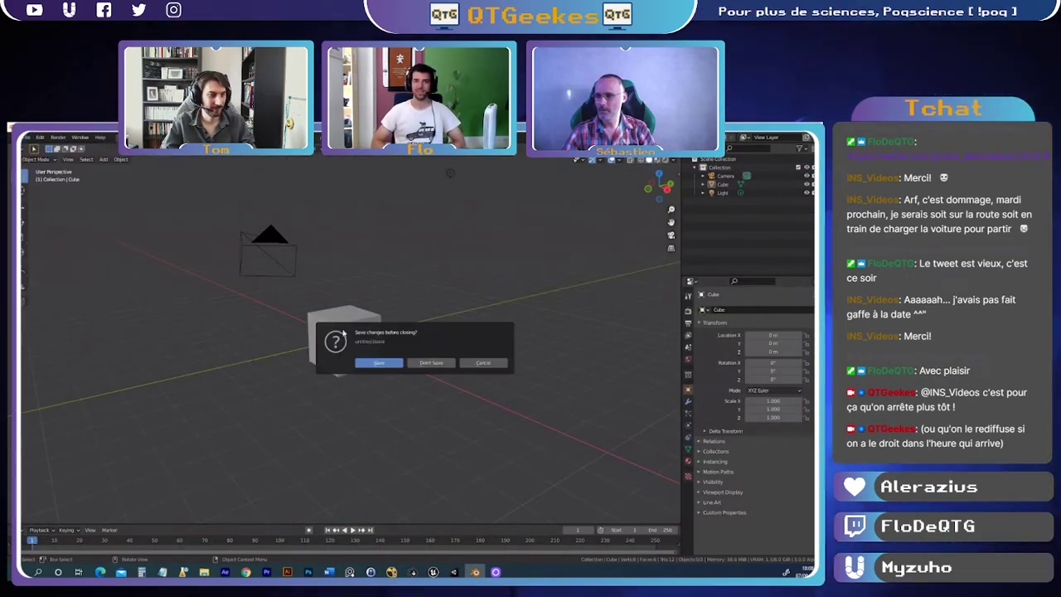
pyautogui.click(441, 367)
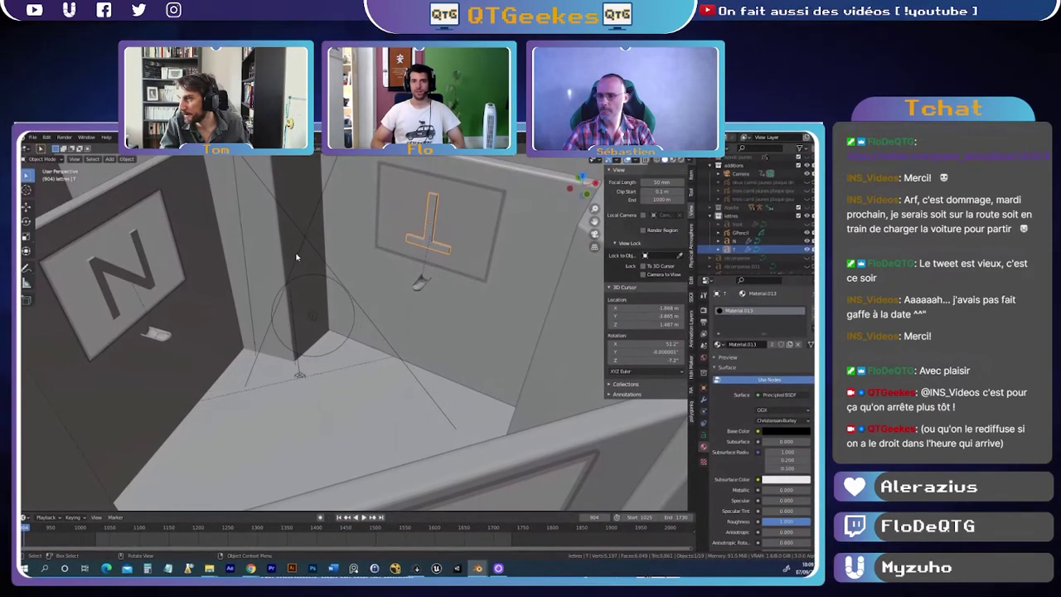
pyautogui.moveTo(315, 239)
pyautogui.mouseDown(button='middle')
pyautogui.moveTo(405, 353)
pyautogui.moveTo(283, 299)
pyautogui.mouseUp(button='middle')
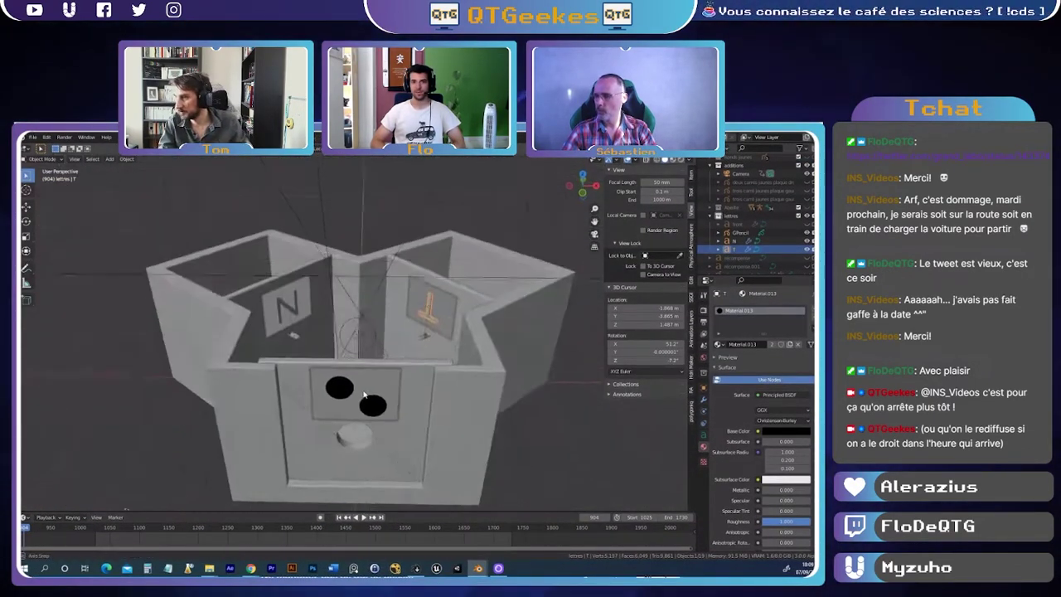
pyautogui.click(427, 294)
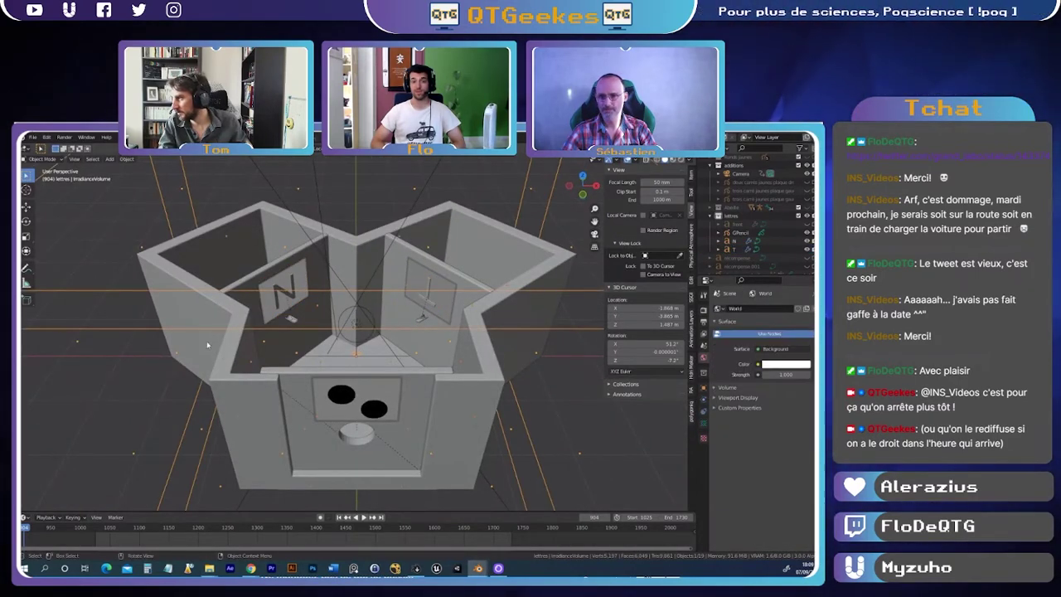
pyautogui.moveTo(427, 294); pyautogui.dragTo(363, 476, button='middle')
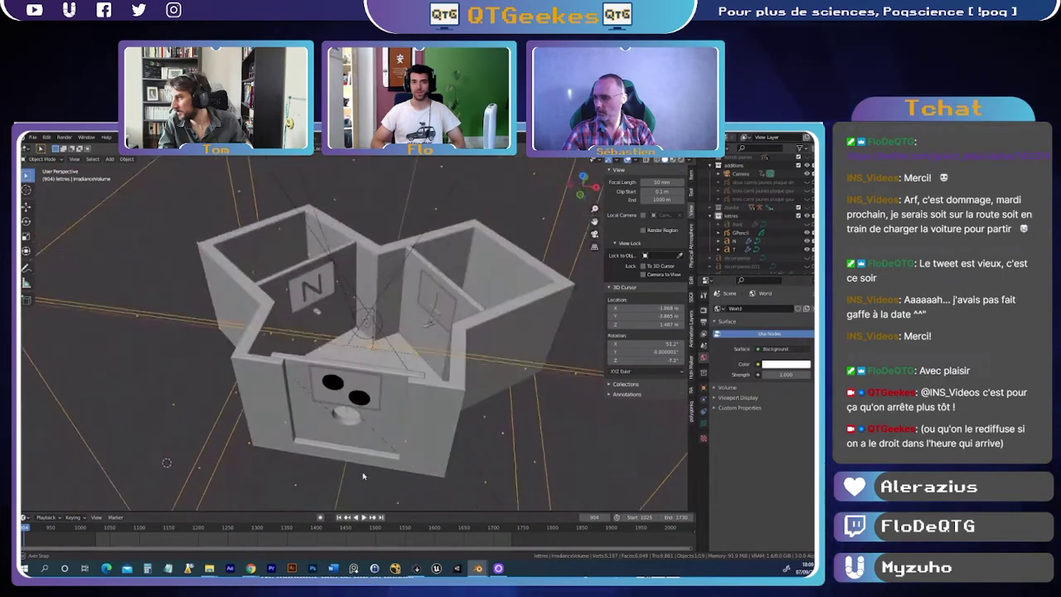
# - Select the black eyes drawing, zoom to a front view, and move the eyes upward
pyautogui.click(332, 387)
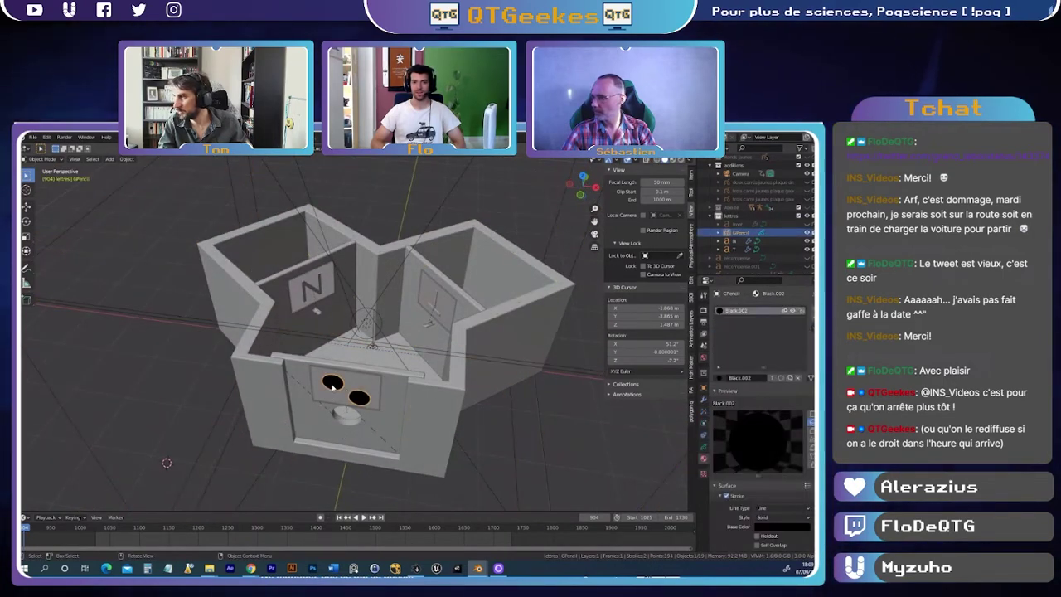
pyautogui.scroll(2, 336, 383)
pyautogui.scroll(2, 340, 381)
pyautogui.keyDown('alt'); pyautogui.moveTo(344, 380); pyautogui.dragTo(361, 373, button='middle'); pyautogui.keyUp('alt')
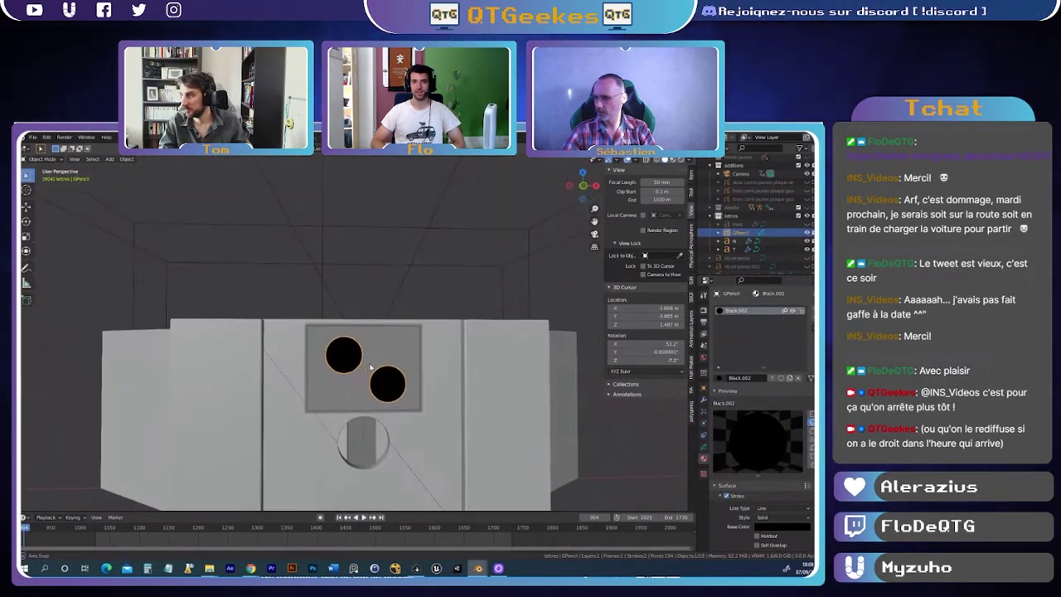
pyautogui.scroll(2, 363, 371)
pyautogui.press('g')
pyautogui.click(353, 245)
# - Orbit around the N wall and select the panel behind the eyes
pyautogui.moveTo(352, 245)
pyautogui.mouseDown(button='middle')
pyautogui.moveTo(318, 275)
pyautogui.moveTo(341, 278)
pyautogui.mouseUp(button='middle')
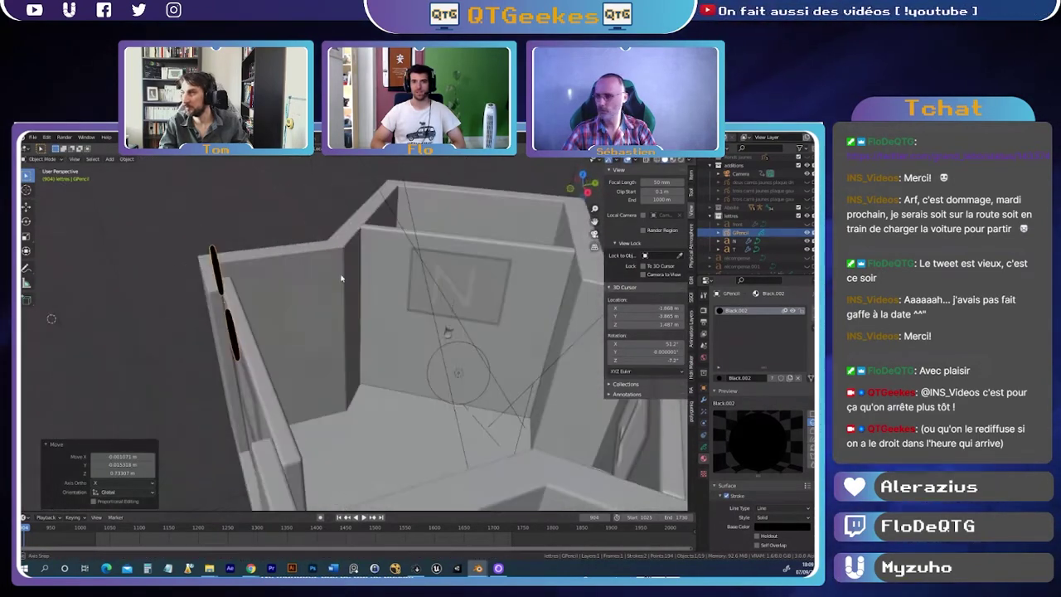
pyautogui.moveTo(329, 292)
pyautogui.mouseDown(button='middle')
pyautogui.moveTo(237, 375)
pyautogui.moveTo(274, 423)
pyautogui.moveTo(383, 378)
pyautogui.mouseUp(button='middle')
pyautogui.click(273, 423)
pyautogui.moveTo(318, 379); pyautogui.dragTo(367, 338, button='middle')
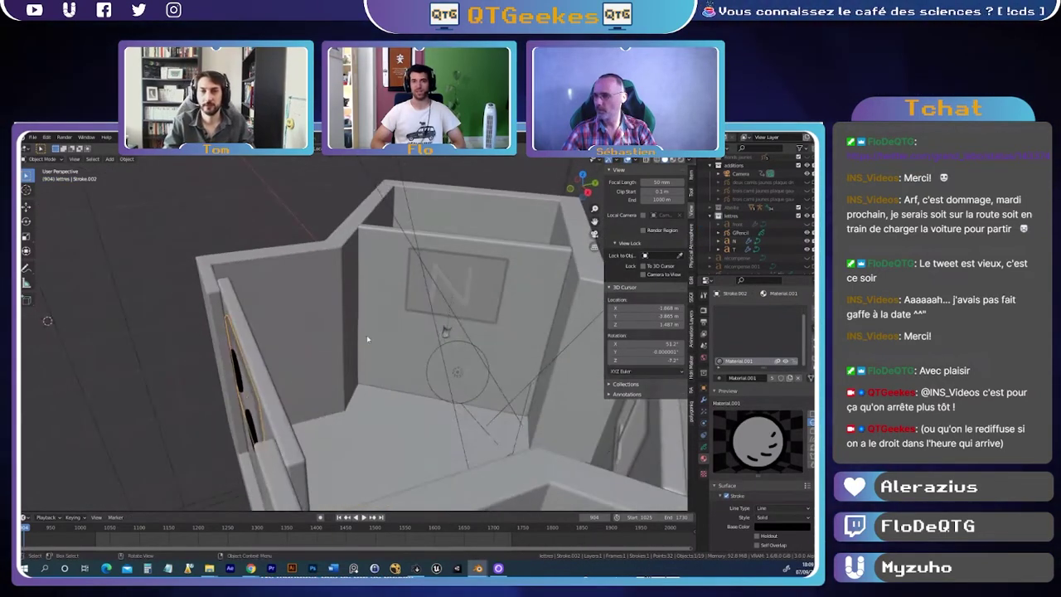
pyautogui.moveTo(448, 292)
pyautogui.mouseDown(button='middle')
pyautogui.moveTo(399, 339)
pyautogui.moveTo(388, 286)
pyautogui.moveTo(356, 348)
pyautogui.mouseUp(button='middle')
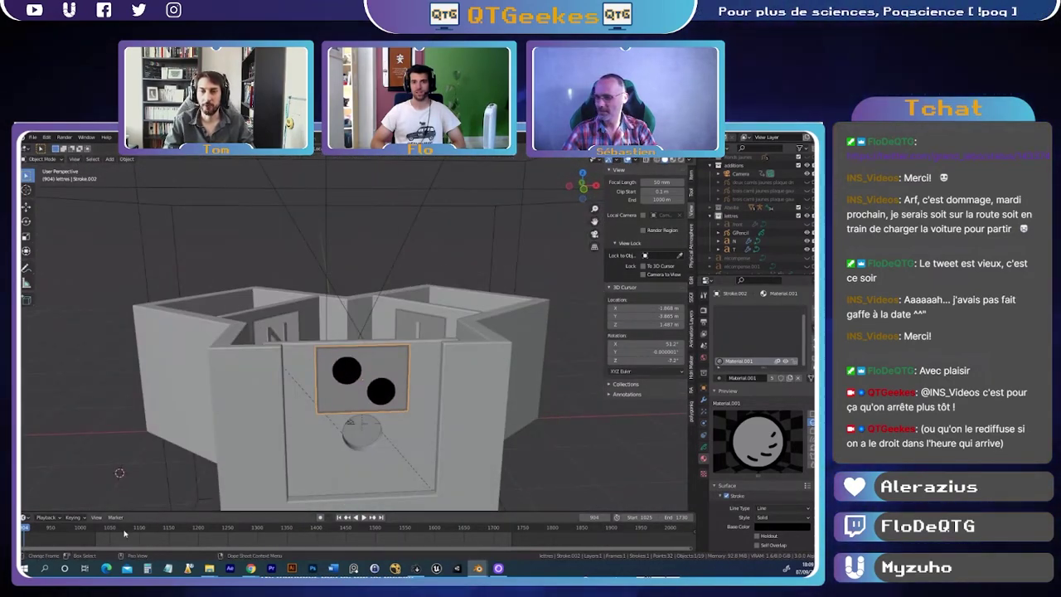
# - Set the current frame to 1075 and view down into the box
pyautogui.press('KP_Decimal')
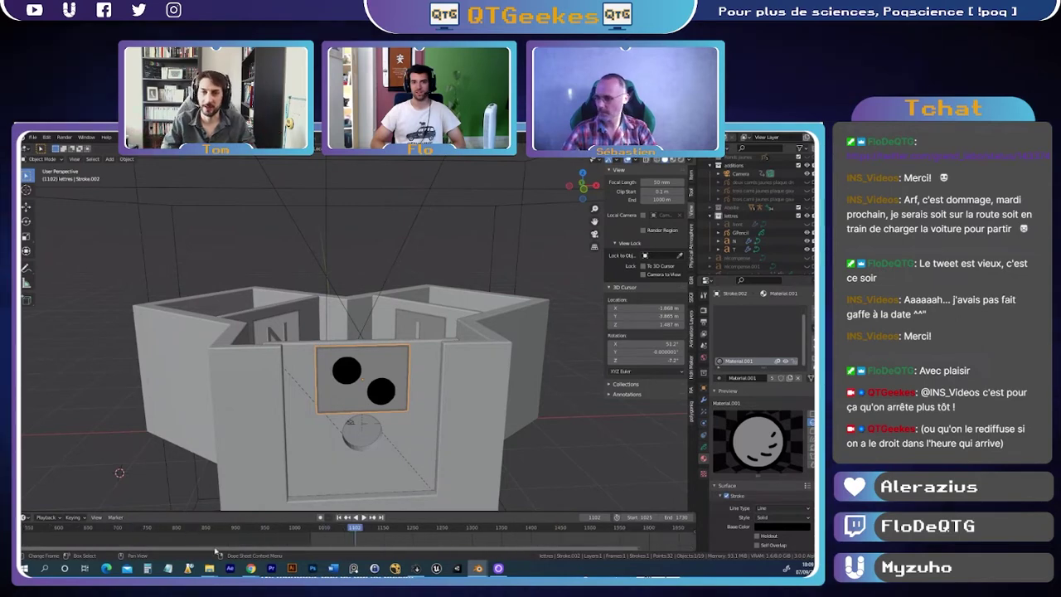
pyautogui.click(340, 531)
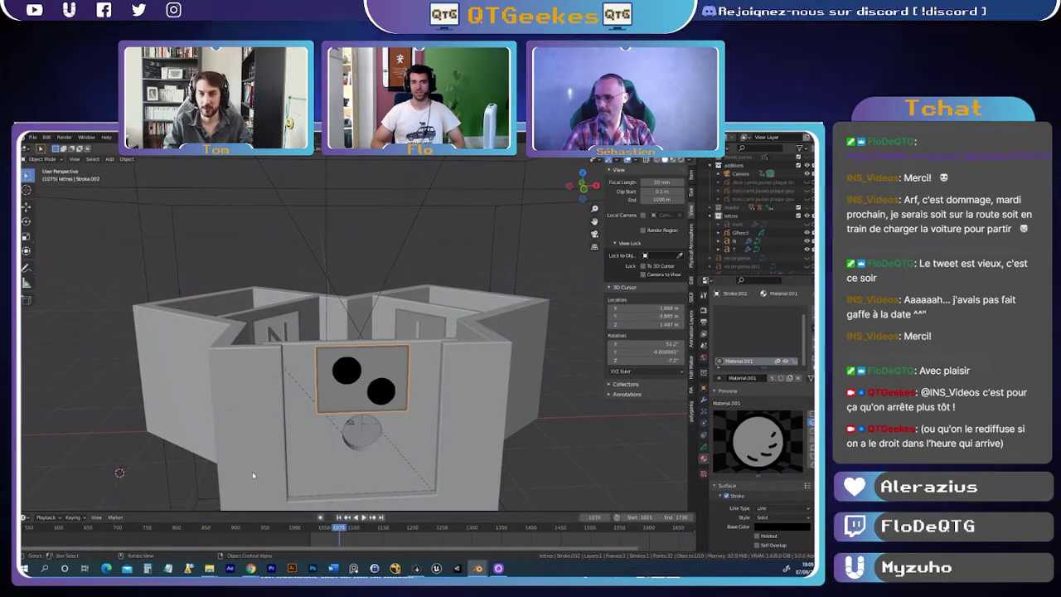
pyautogui.click(25, 516)
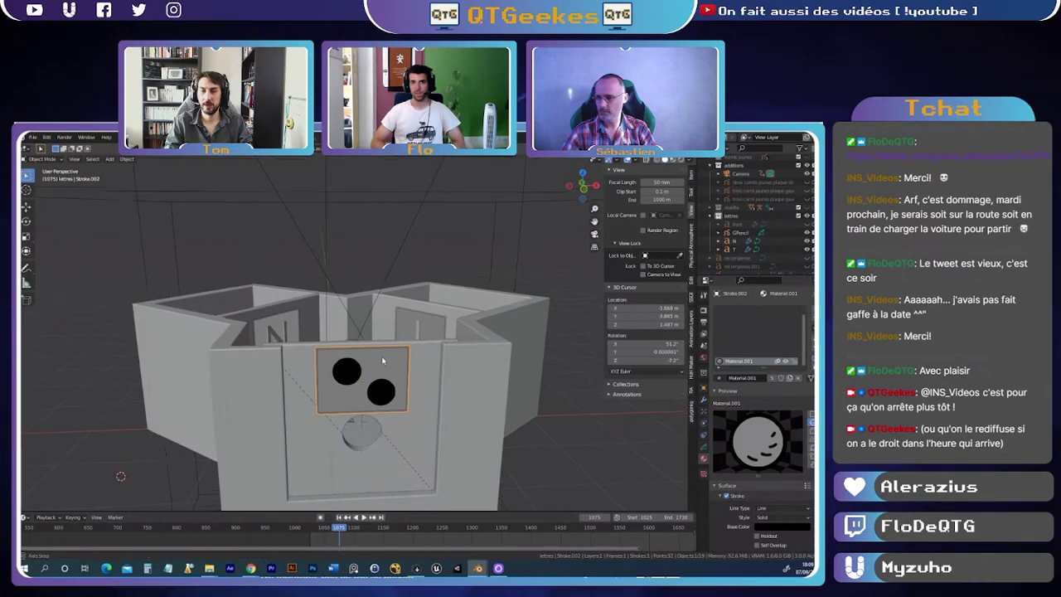
pyautogui.moveTo(453, 387); pyautogui.dragTo(395, 381, button='middle')
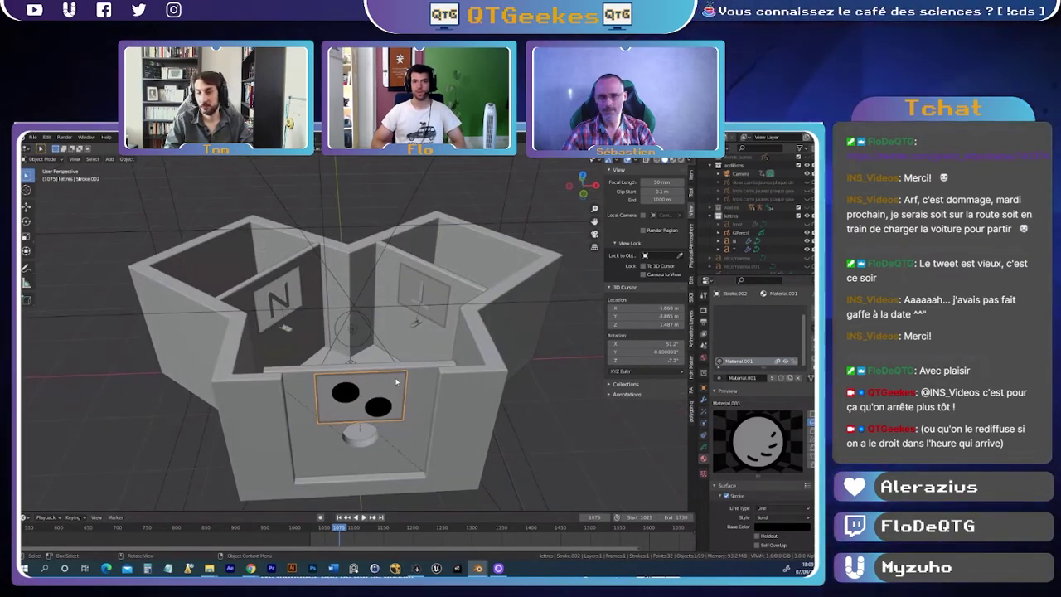
pyautogui.click(34, 137)
pyautogui.moveTo(43, 147)
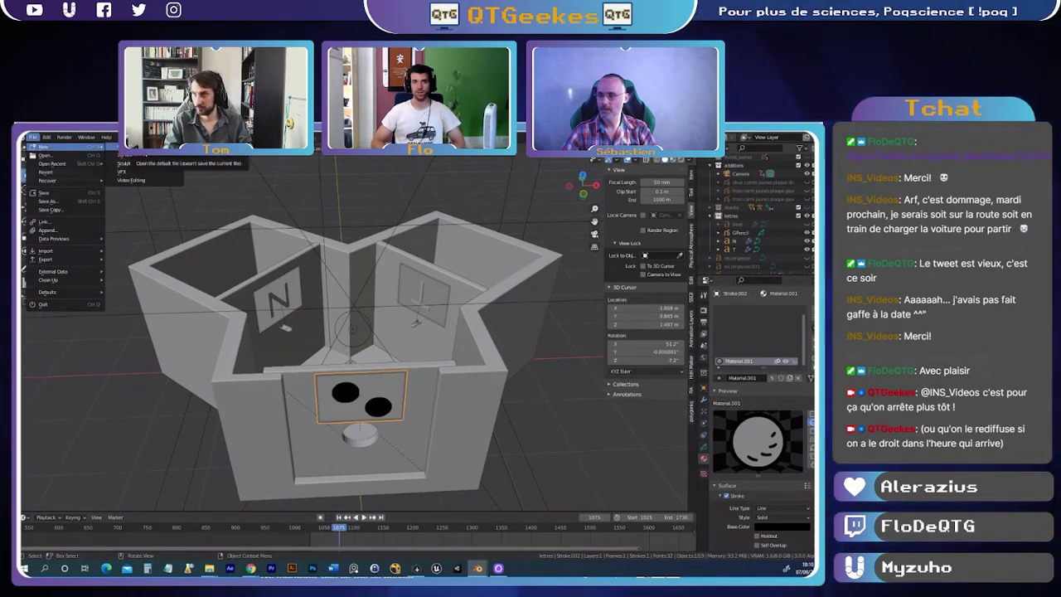
# - Create a new VFX file, discarding the old file's changes
pyautogui.click(126, 172)
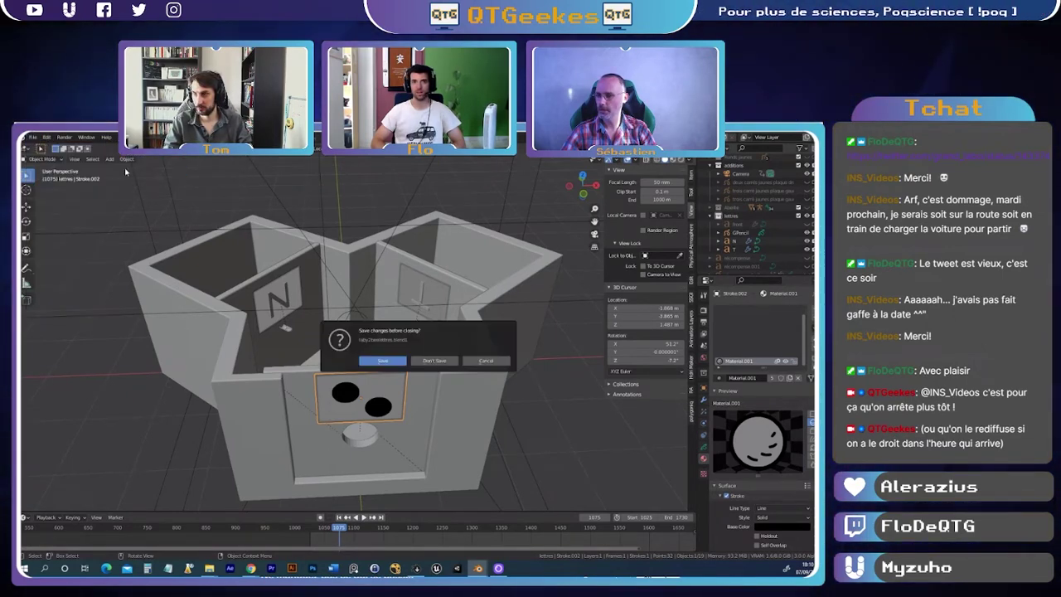
pyautogui.click(434, 360)
pyautogui.scroll(4, 361, 378)
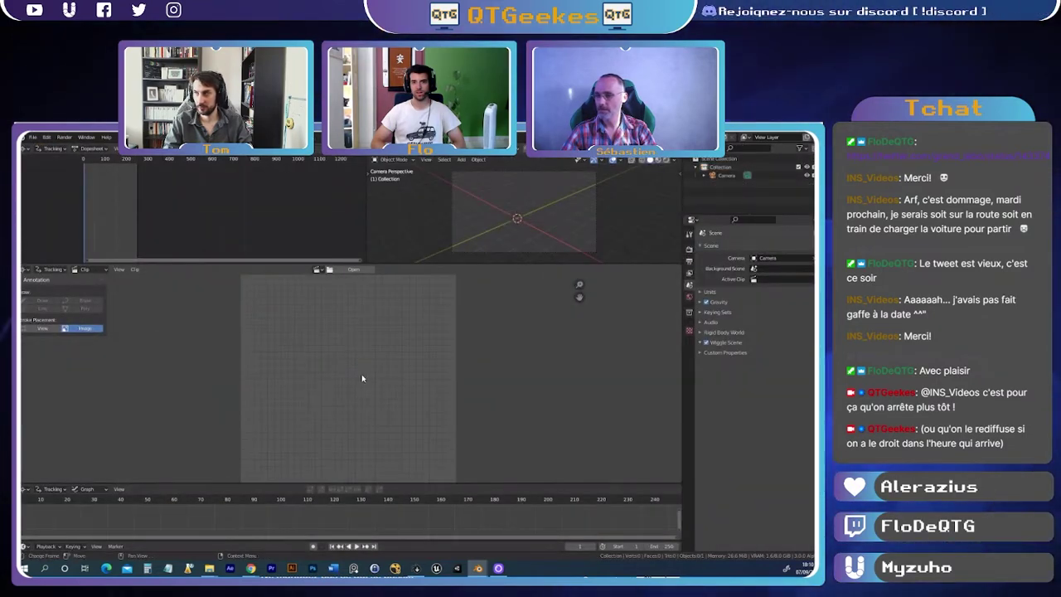
pyautogui.scroll(-1, 268, 348)
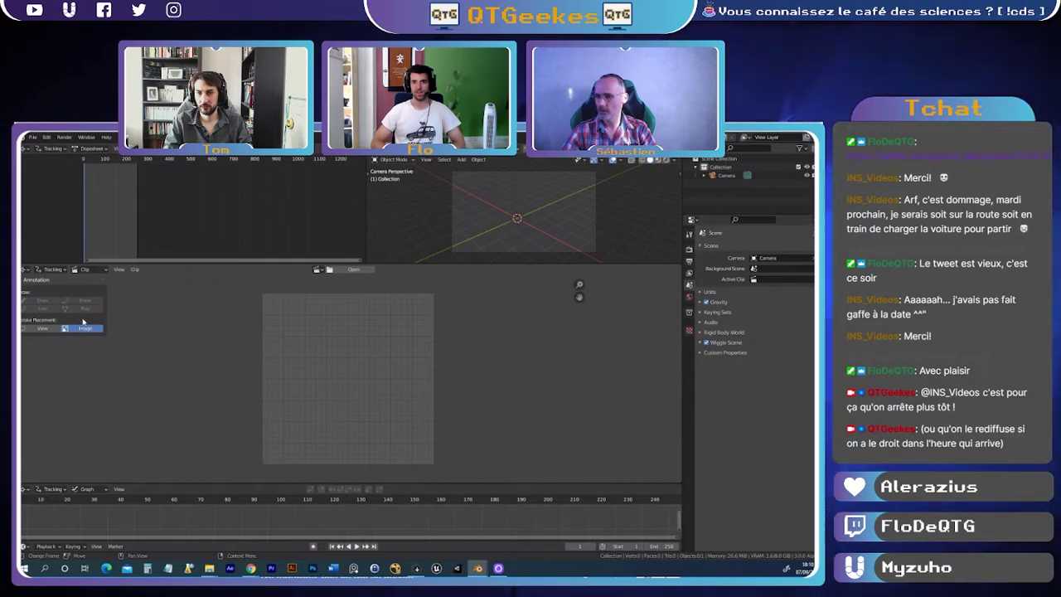
# - Load the rooster video clip and place a tracking marker on the rooster's eye
pyautogui.moveTo(285, 179); pyautogui.dragTo(362, 361)
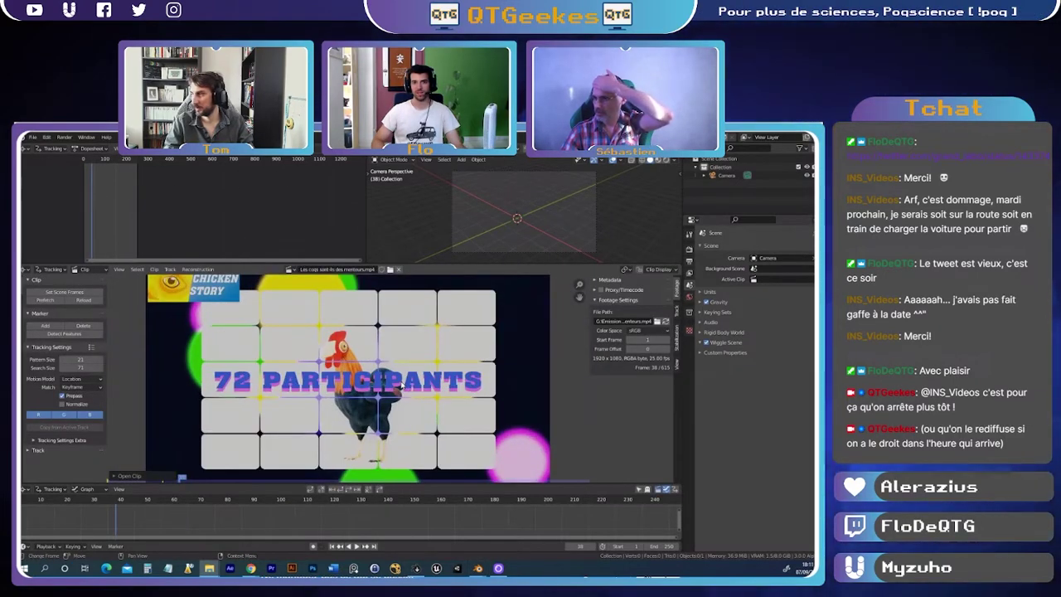
pyautogui.scroll(1, 362, 361)
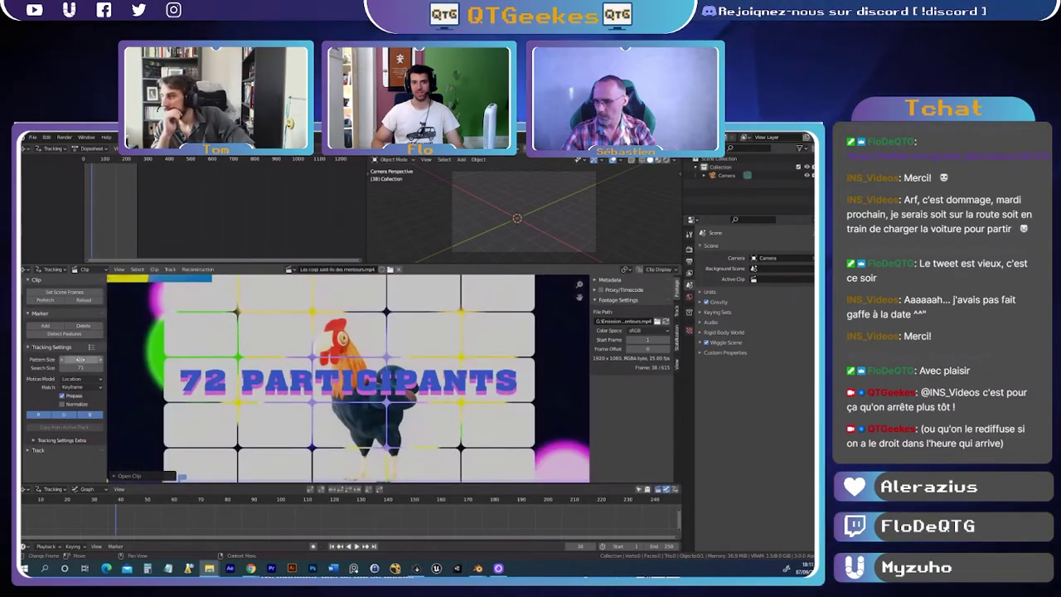
pyautogui.click(48, 329)
pyautogui.click(343, 340)
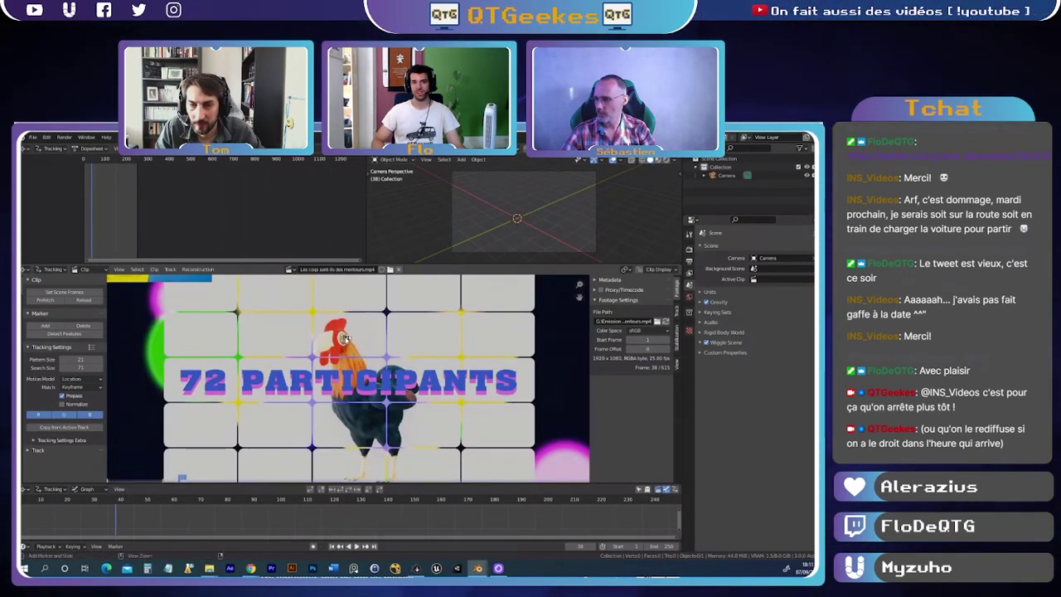
pyautogui.scroll(6, 342, 339)
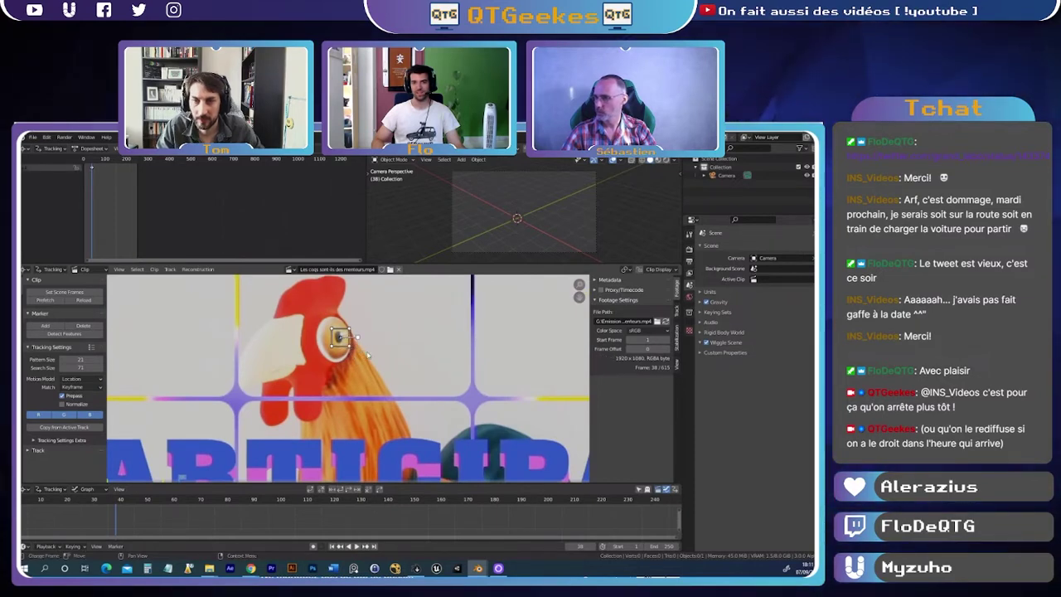
pyautogui.scroll(-2, 367, 354)
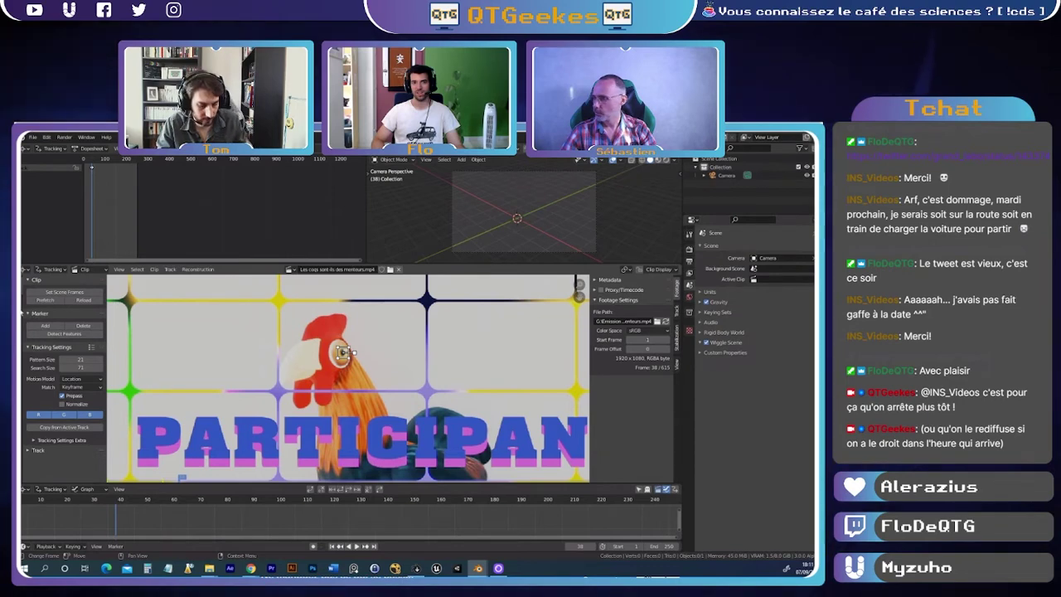
# - Track the eye marker forward, then scrub the clip back to frame 43
pyautogui.click(349, 491)
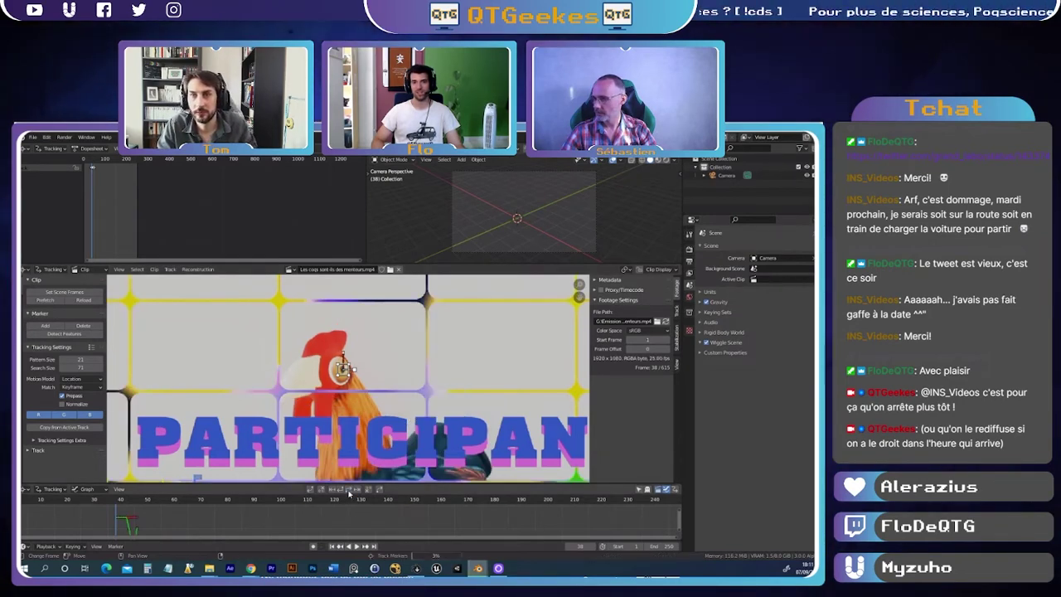
pyautogui.hotkey('ctrl', 'z')
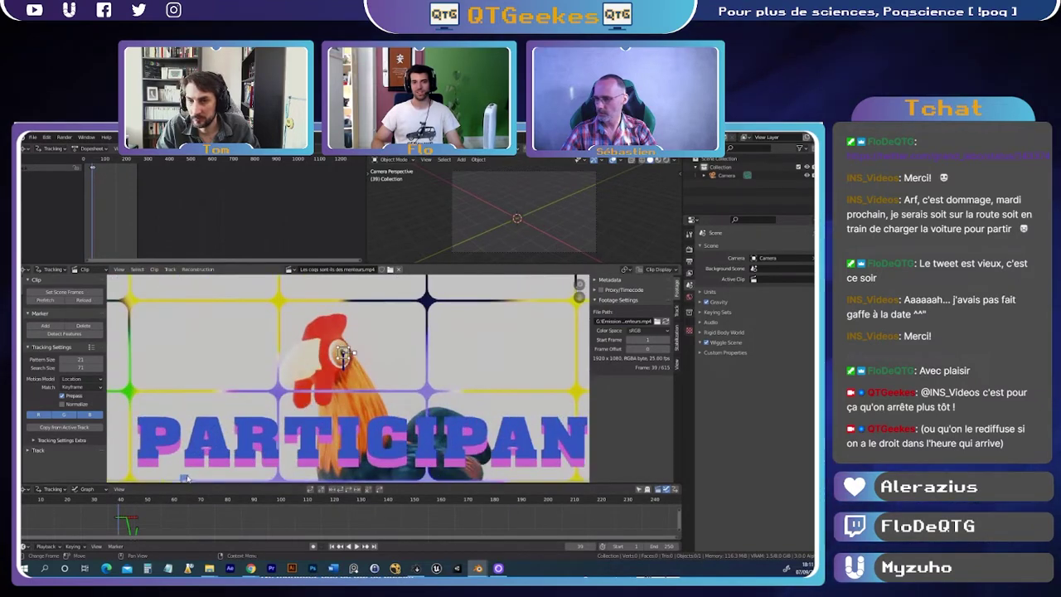
pyautogui.click(133, 501)
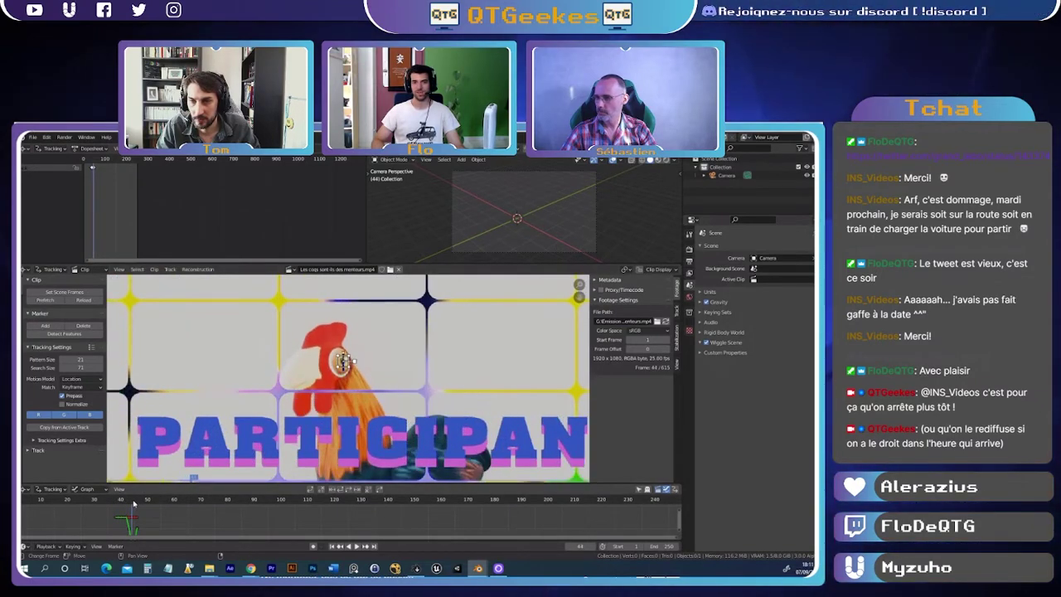
pyautogui.moveTo(134, 500); pyautogui.dragTo(122, 500)
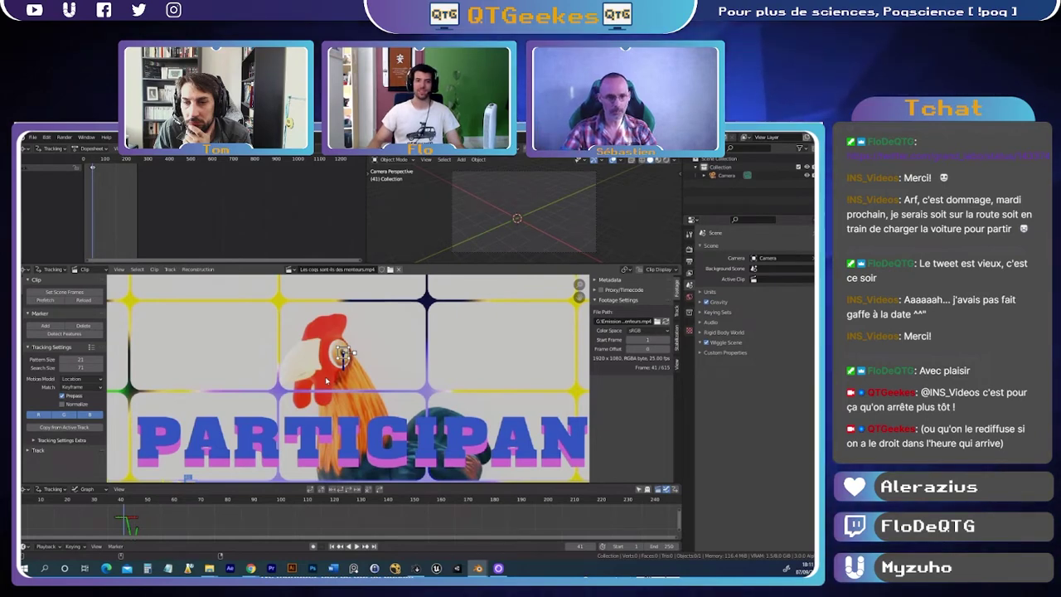
# - Switch to the Compositing node-editing workspace
pyautogui.scroll(-2, 346, 380)
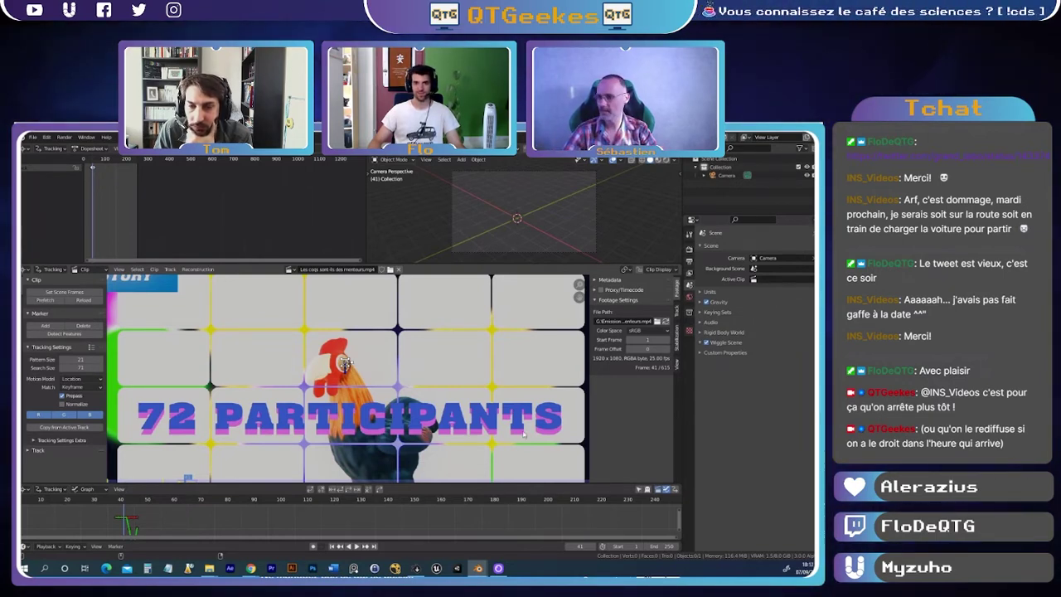
pyautogui.scroll(5, 366, 387)
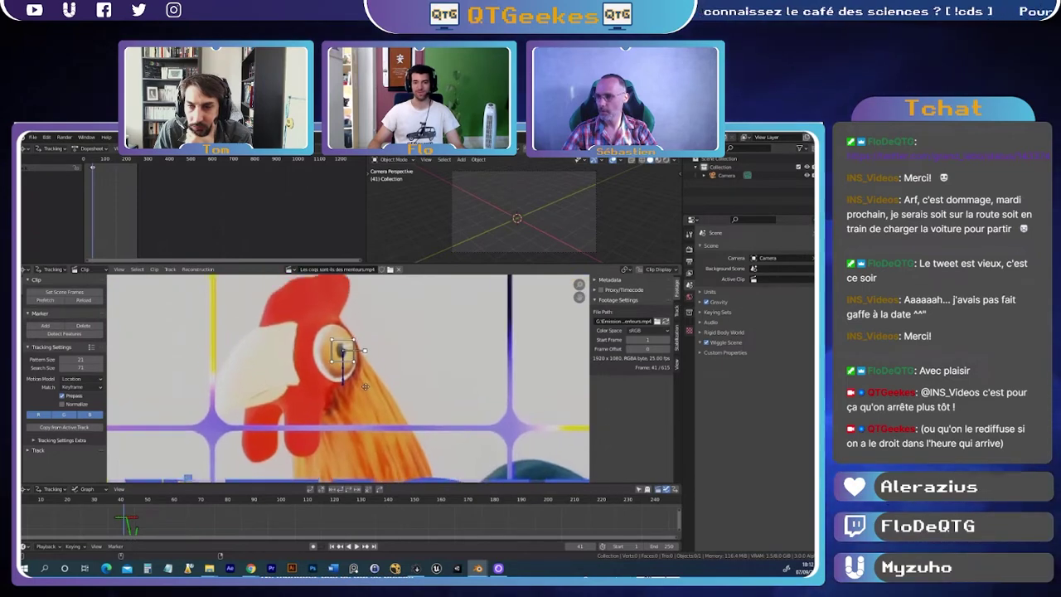
pyautogui.hotkey('ctrl', 'pageup')
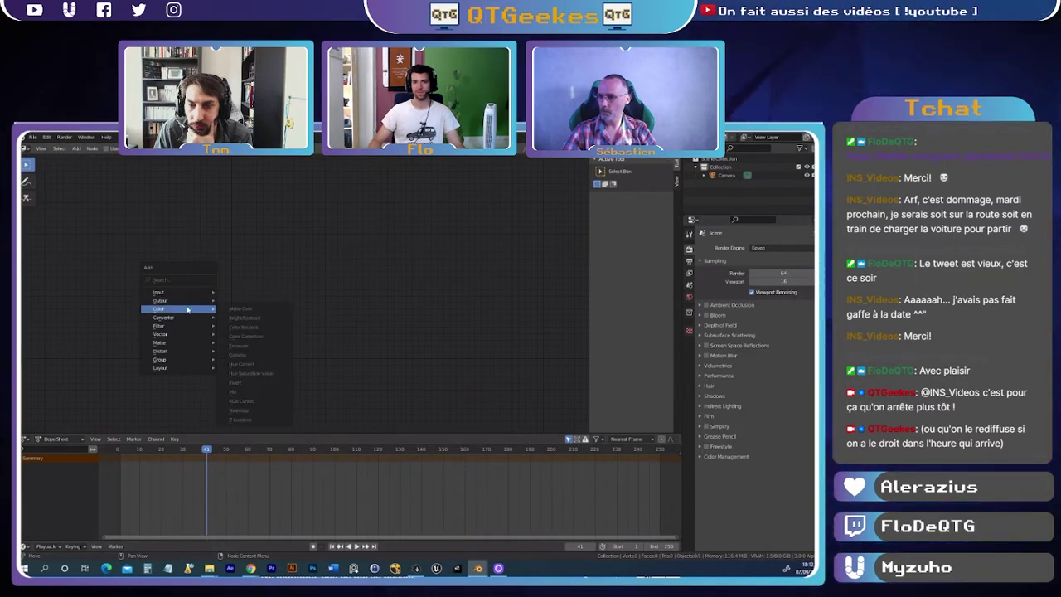
pyautogui.moveTo(164, 317)
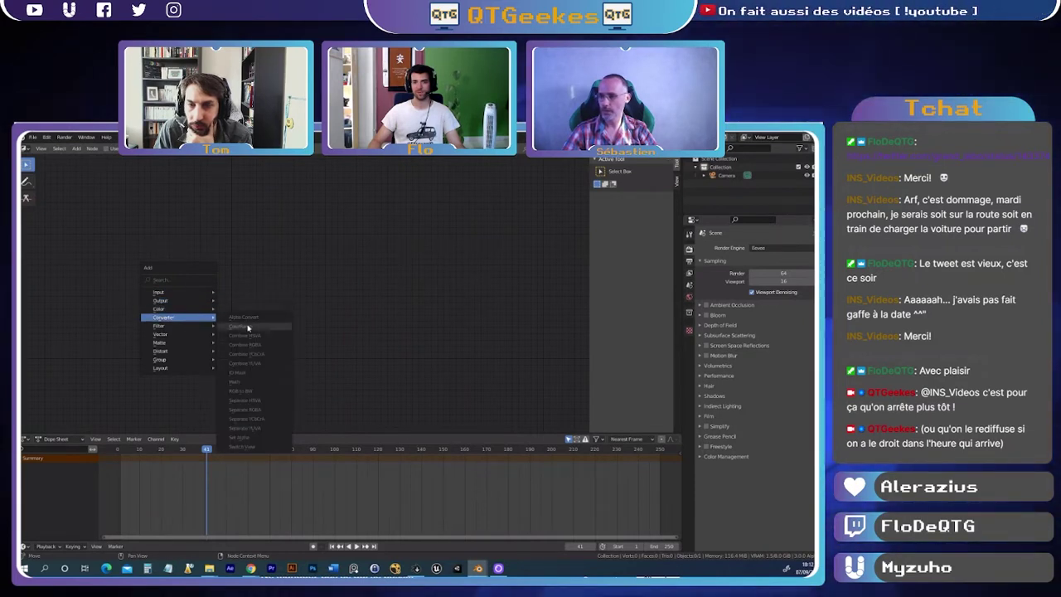
# - Close the Add node menu and jump the timeline to frame 55
pyautogui.click(237, 449)
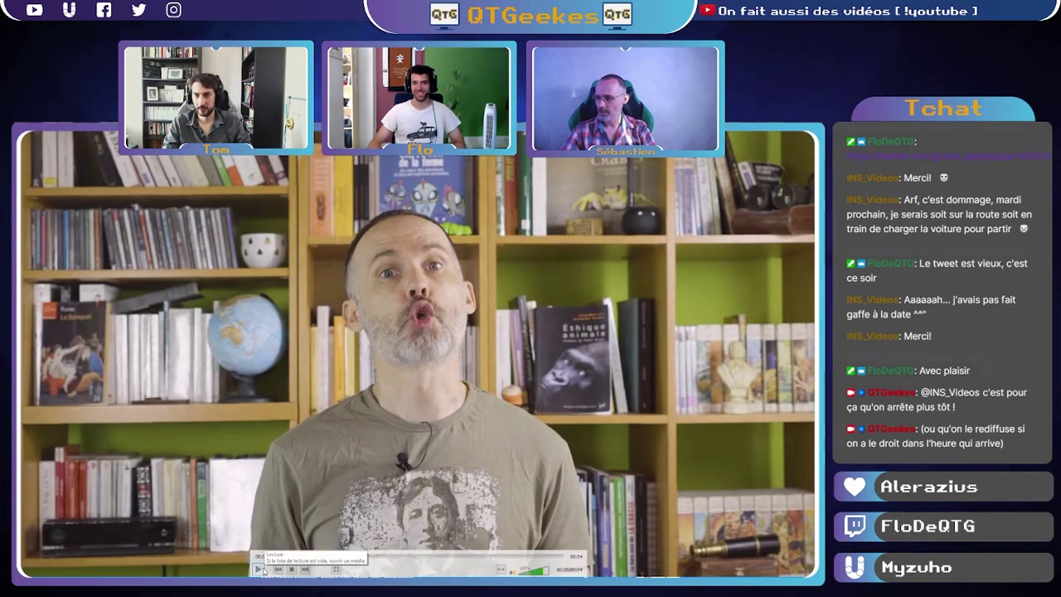
# - Play the face-effect video partway, then orbit around the textured head in Blender
pyautogui.click(262, 569)
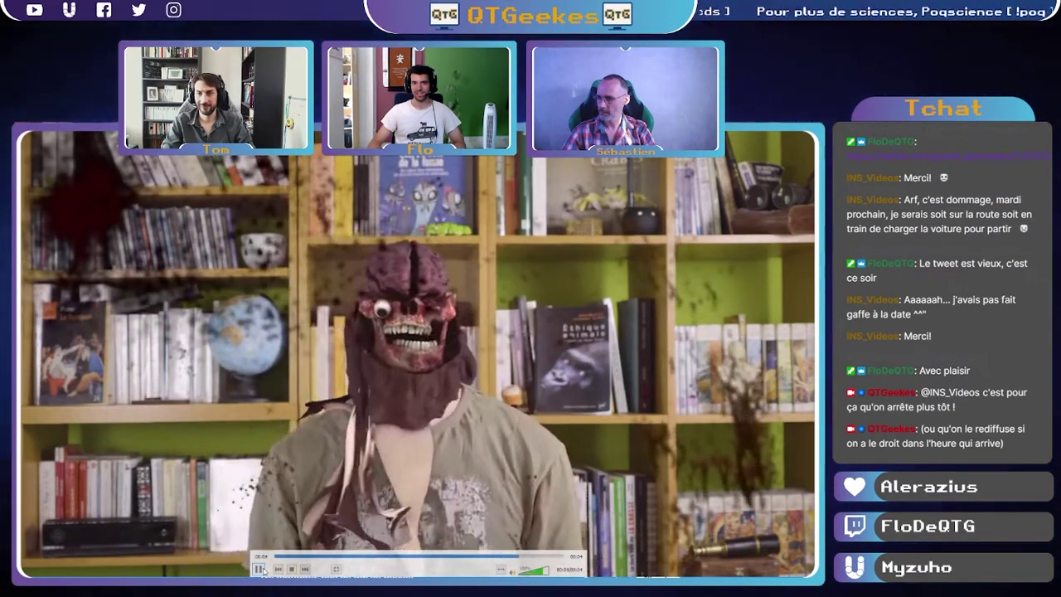
pyautogui.click(259, 569)
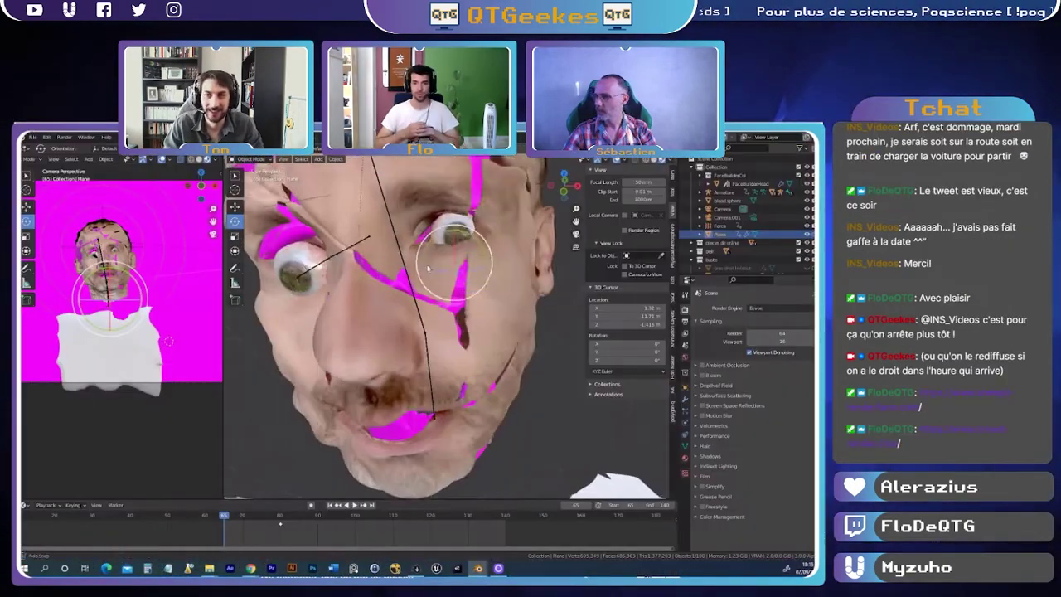
pyautogui.moveTo(428, 268)
pyautogui.mouseDown(button='middle')
pyautogui.moveTo(444, 287)
pyautogui.moveTo(431, 355)
pyautogui.mouseUp(button='middle')
# - Play the head explosion, check FaceBuilderHead's object and cloth physics settings, and replay from frame 60
pyautogui.scroll(-3, 443, 288)
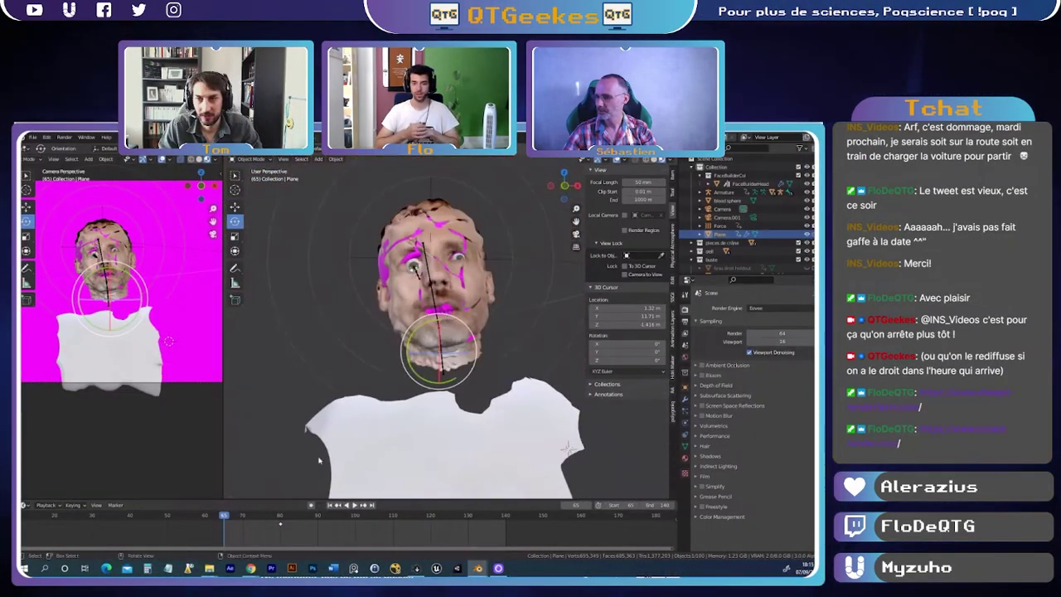
pyautogui.press('space')
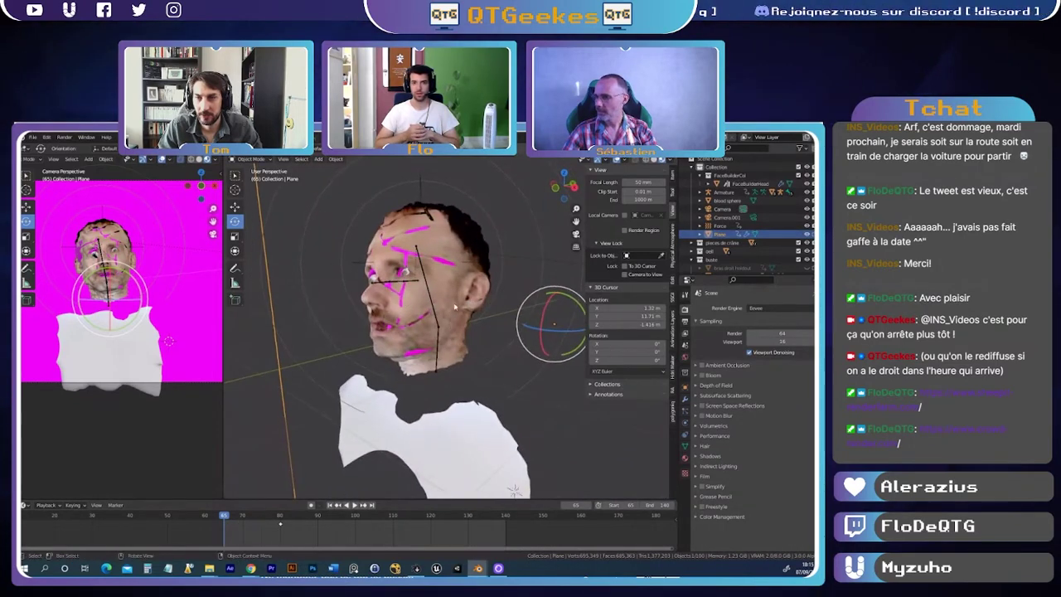
pyautogui.moveTo(395, 329)
pyautogui.mouseDown(button='middle')
pyautogui.moveTo(387, 249)
pyautogui.moveTo(393, 285)
pyautogui.mouseUp(button='middle')
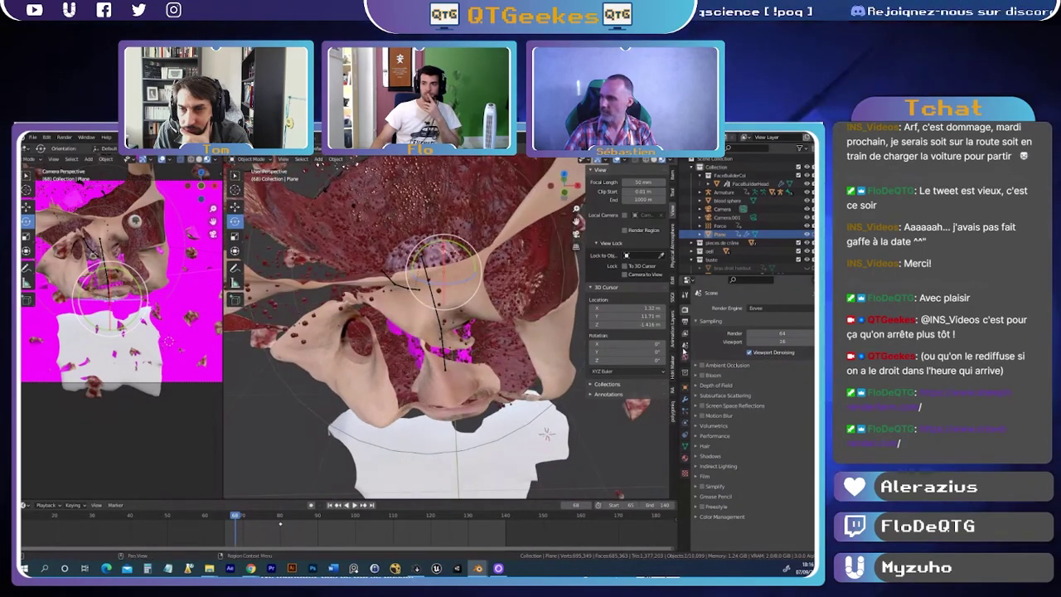
pyautogui.click(685, 387)
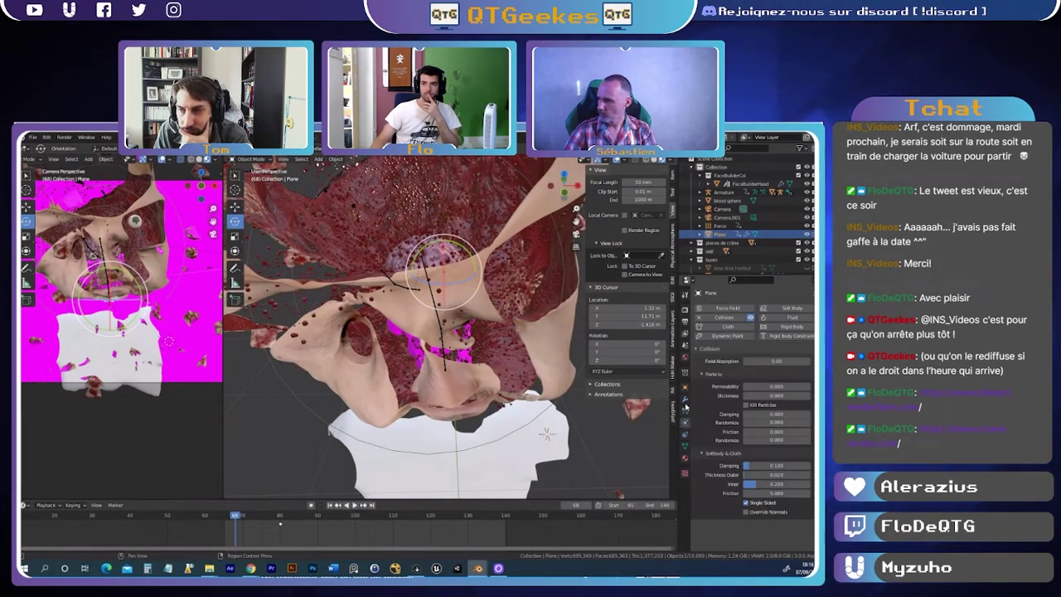
pyautogui.click(553, 371)
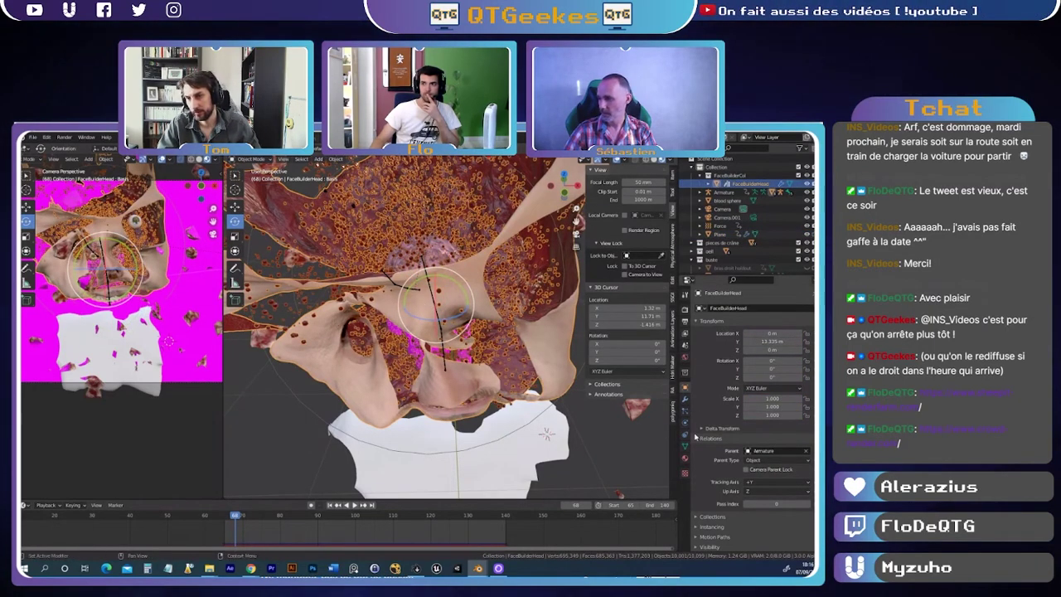
pyautogui.click(685, 436)
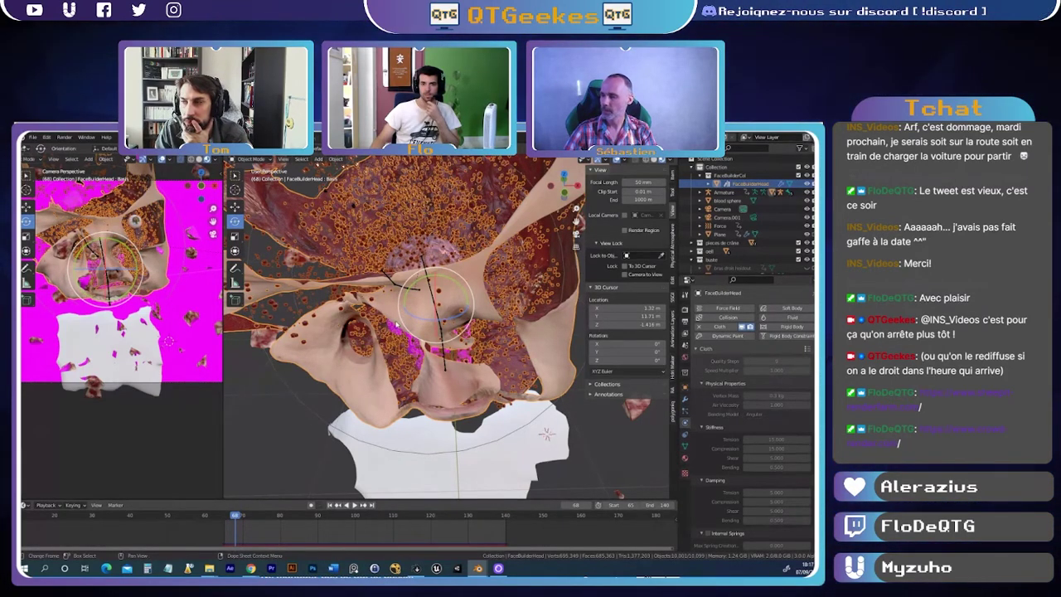
pyautogui.hotkey('shift', 'Left')
pyautogui.press('space')
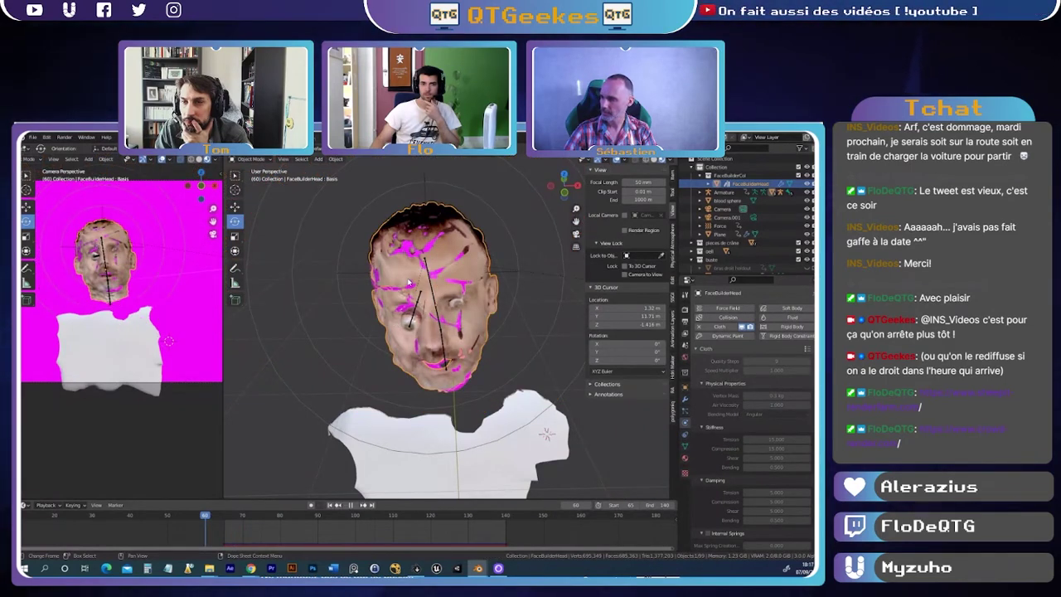
# - Inspect a skull fragment, then isolate FaceBuilderHead in local view and enter Edit Mode
pyautogui.click(408, 282)
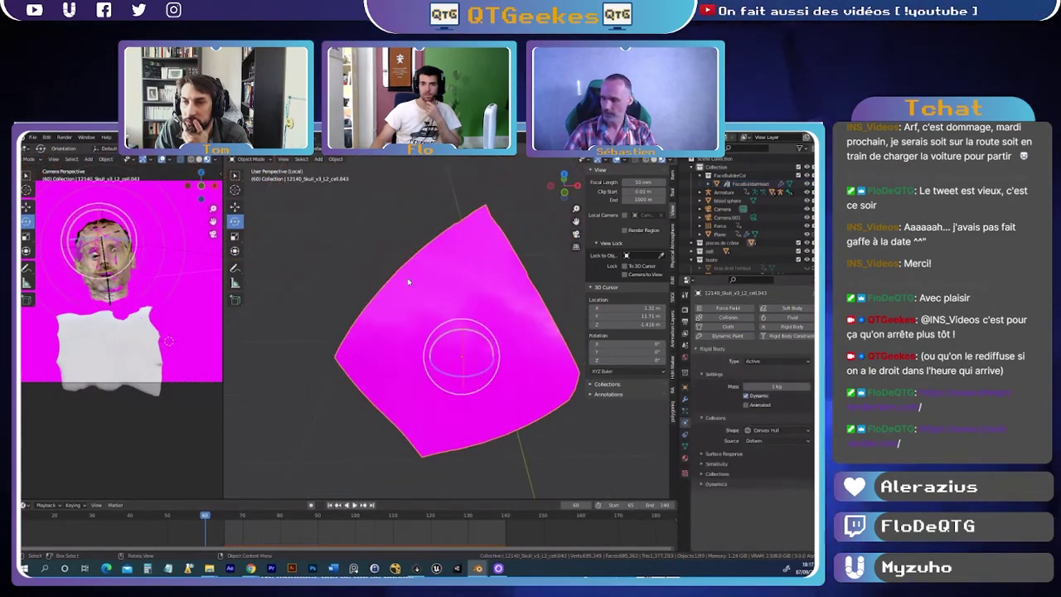
pyautogui.scroll(2, 407, 282)
pyautogui.scroll(-2, 408, 283)
pyautogui.click(388, 233)
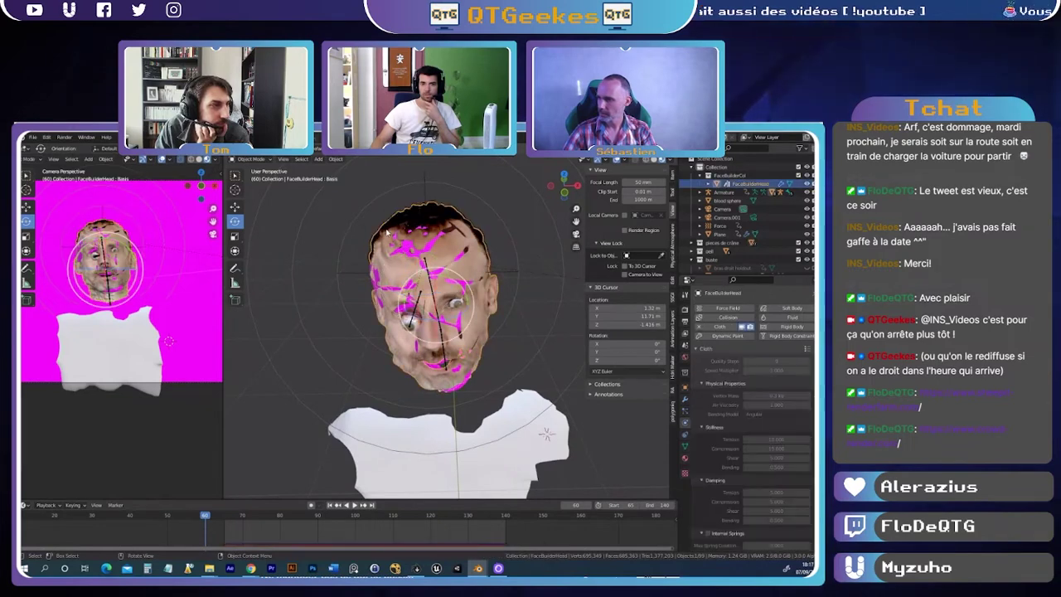
pyautogui.press('KP_Divide')
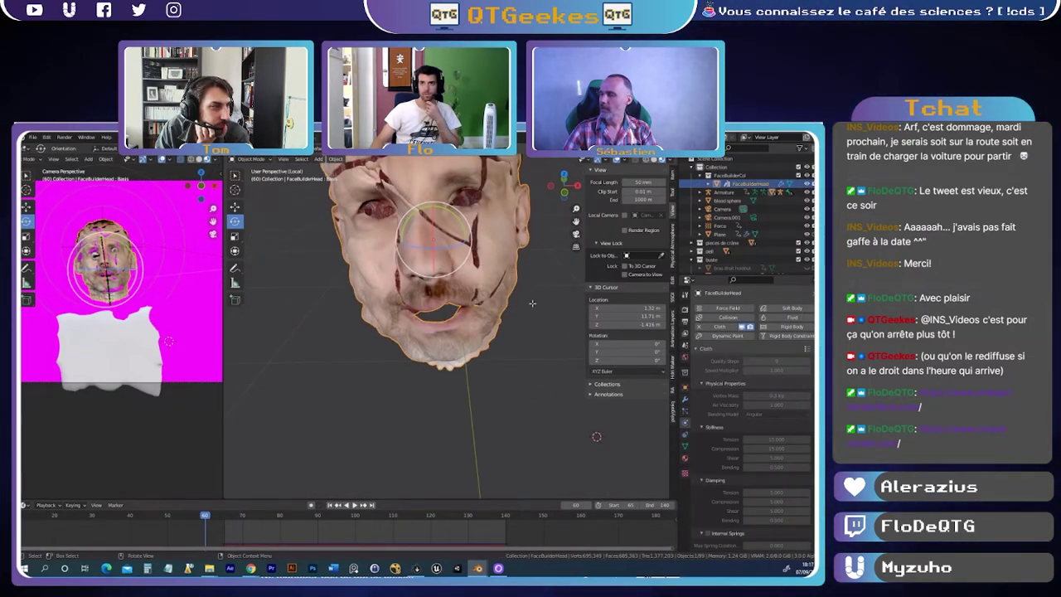
pyautogui.press('Tab')
pyautogui.moveTo(532, 303)
pyautogui.mouseDown(button='middle')
pyautogui.moveTo(466, 367)
pyautogui.moveTo(368, 311)
pyautogui.moveTo(315, 332)
pyautogui.mouseUp(button='middle')
pyautogui.scroll(4, 415, 340)
pyautogui.scroll(-2, 315, 332)
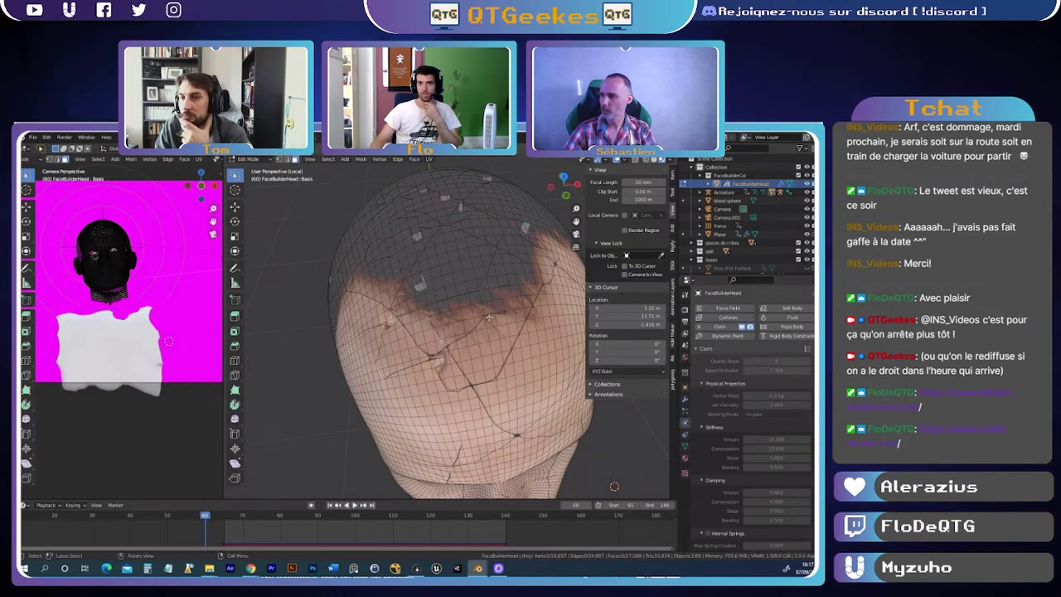
# - Orbit to face the head, play the cloth simulation to frame 100, and return to Object Mode
pyautogui.moveTo(489, 318); pyautogui.dragTo(489, 248, button='middle')
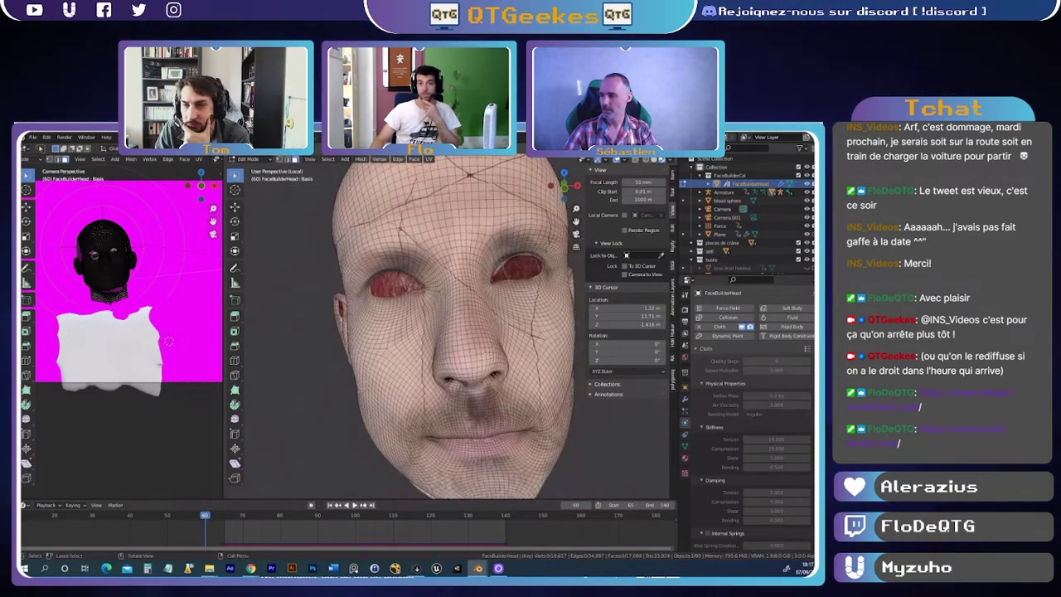
pyautogui.moveTo(514, 333); pyautogui.dragTo(398, 348, button='middle')
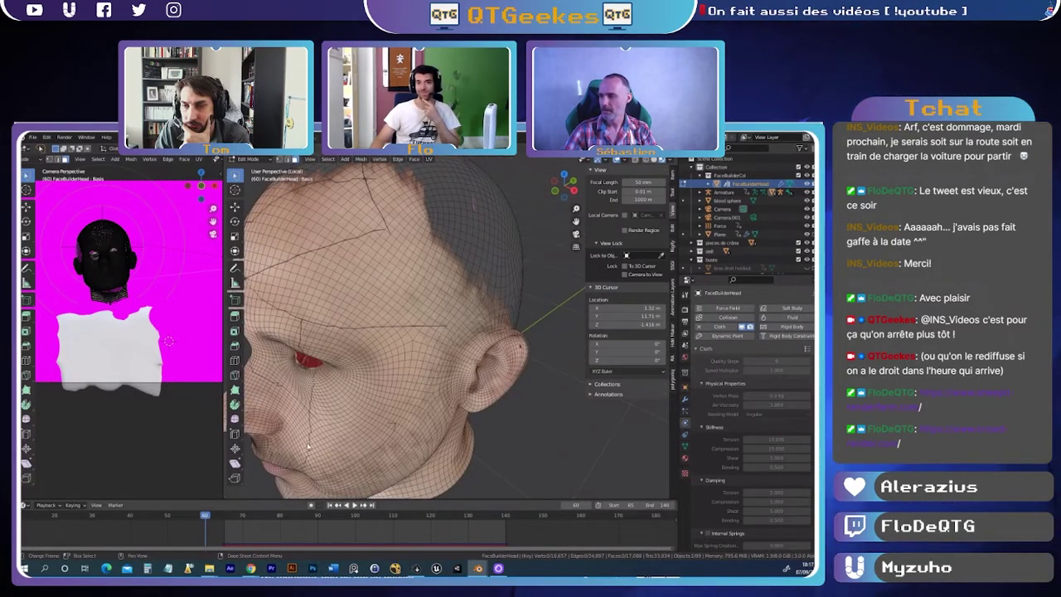
pyautogui.press('space')
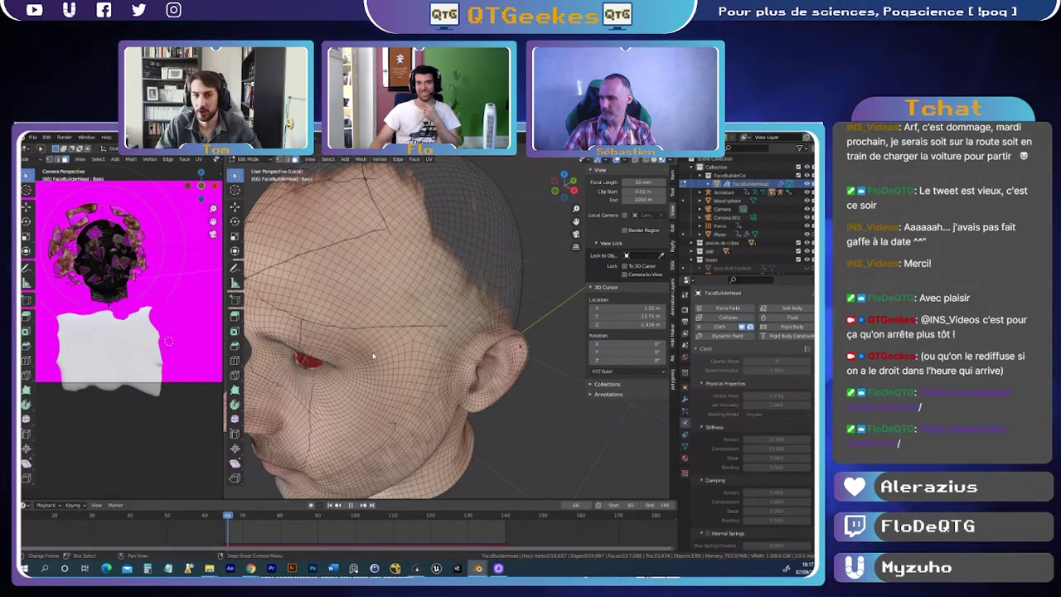
pyautogui.press('Tab')
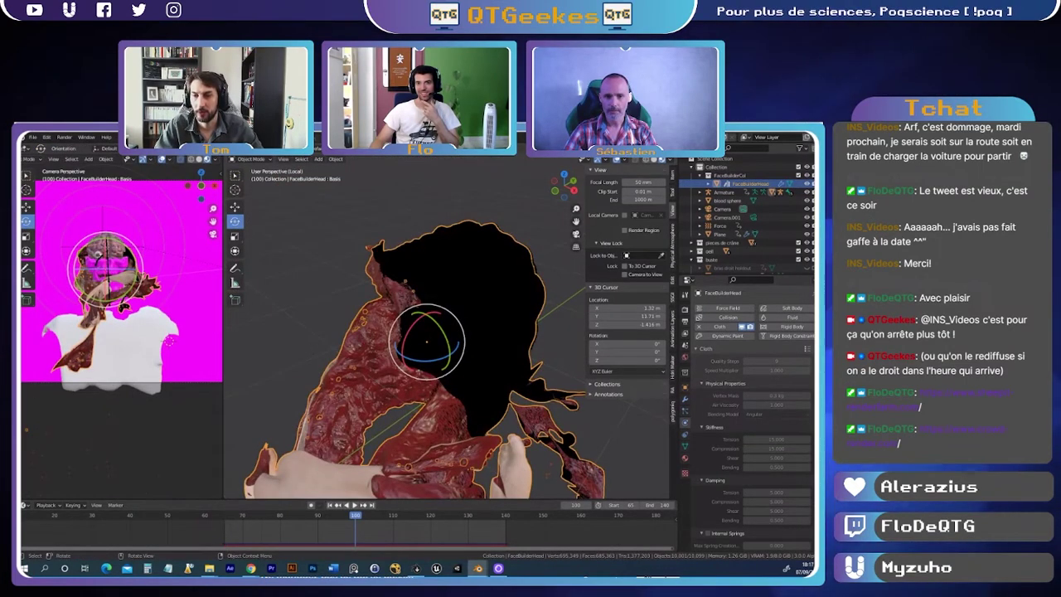
# - Scrub back to frames 75 and 70 and replay the head simulation, stopping at frame 66
pyautogui.moveTo(398, 404)
pyautogui.mouseDown(button='middle')
pyautogui.moveTo(408, 411)
pyautogui.moveTo(448, 390)
pyautogui.mouseUp(button='middle')
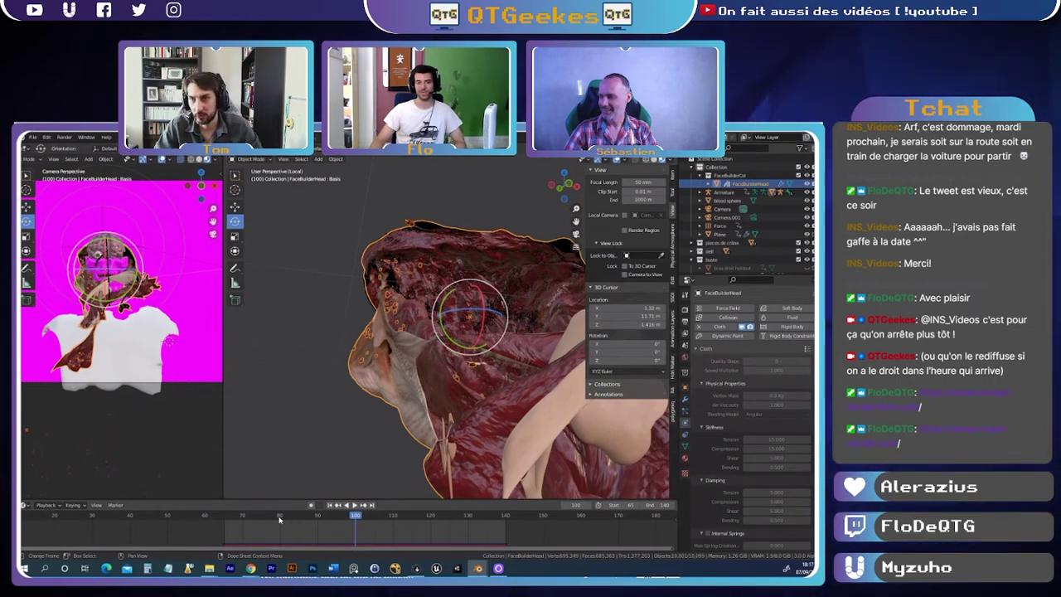
pyautogui.click(279, 520)
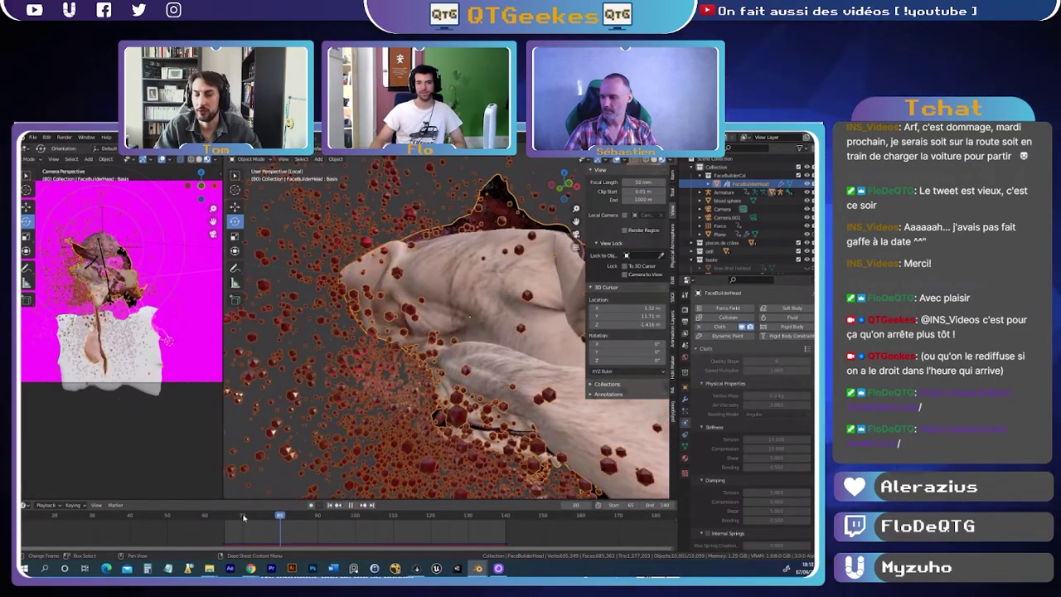
pyautogui.press('space')
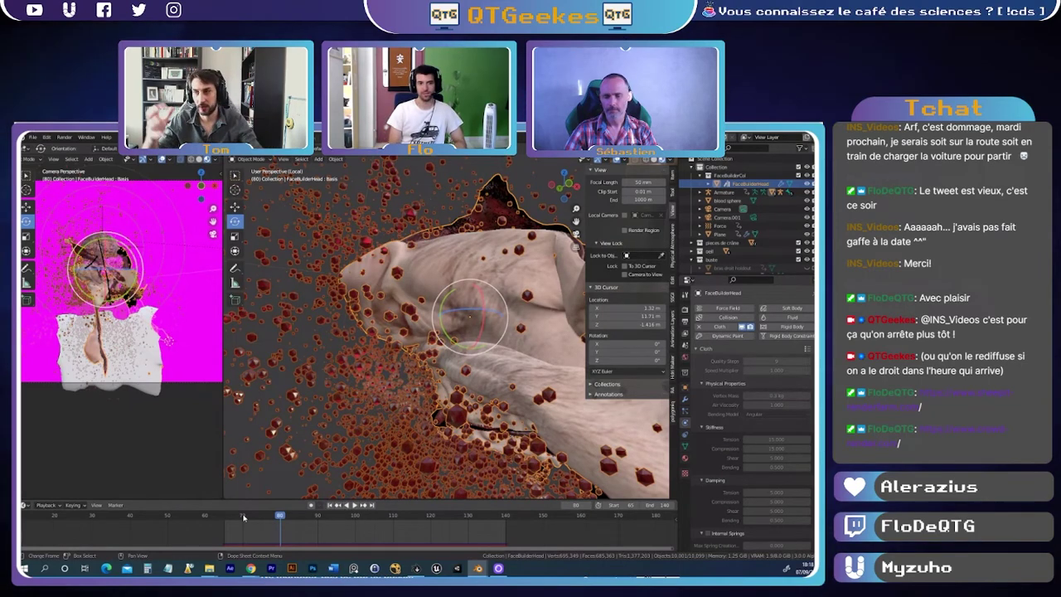
pyautogui.click(243, 518)
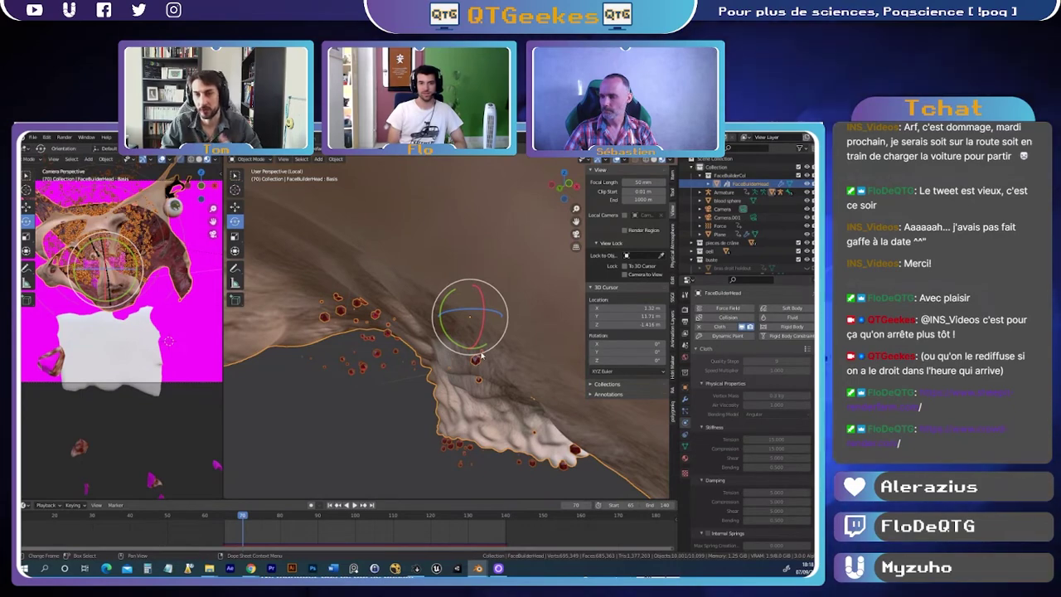
pyautogui.hotkey('shift', 'ctrl', 'space')
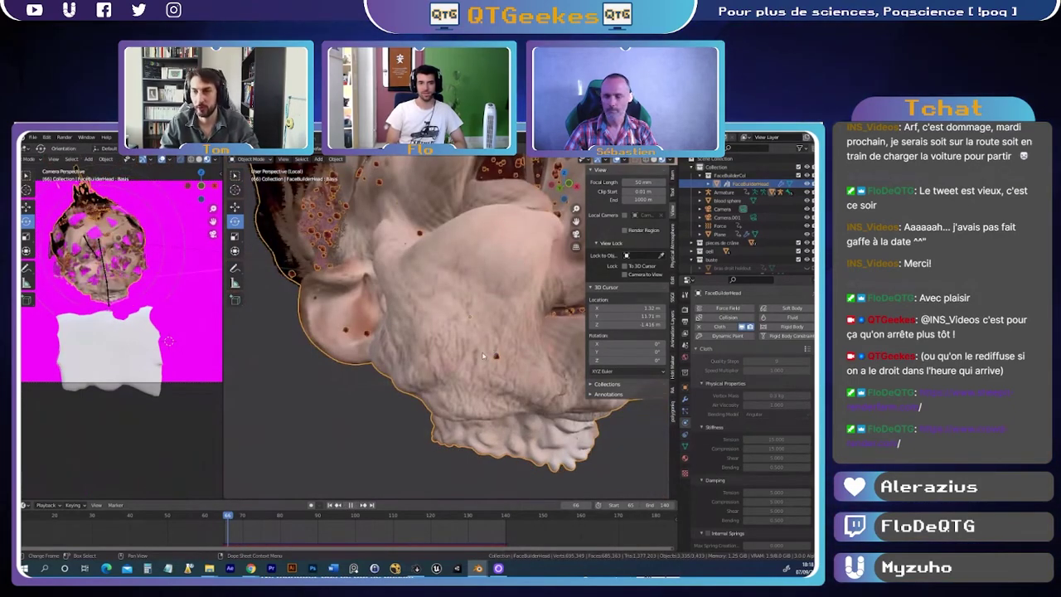
pyautogui.press('space')
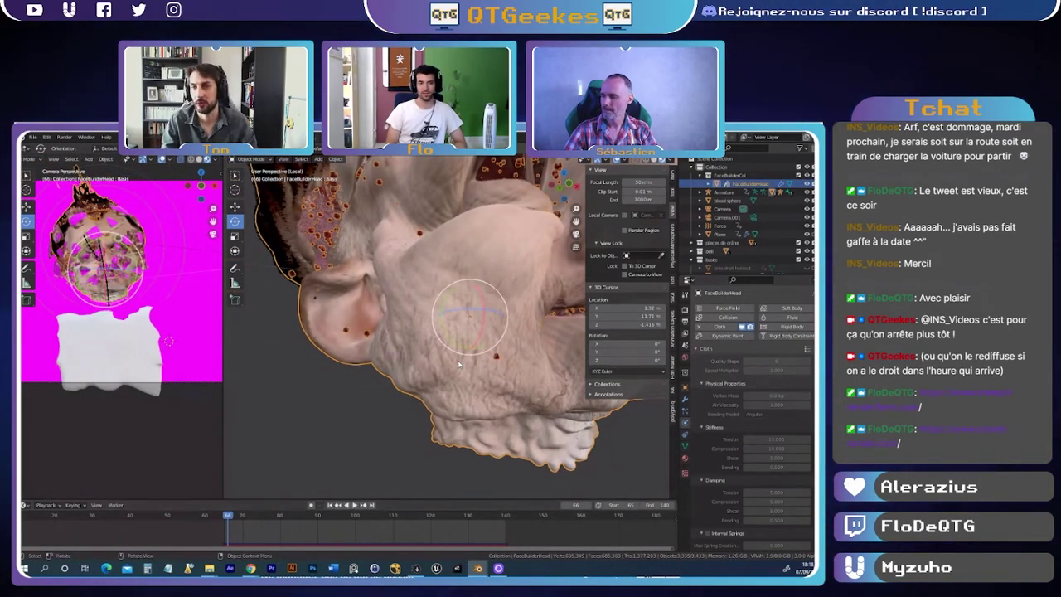
# - Replay the simulation again, viewing the head from the front and in side profile
pyautogui.moveTo(509, 324); pyautogui.dragTo(568, 456, button='middle')
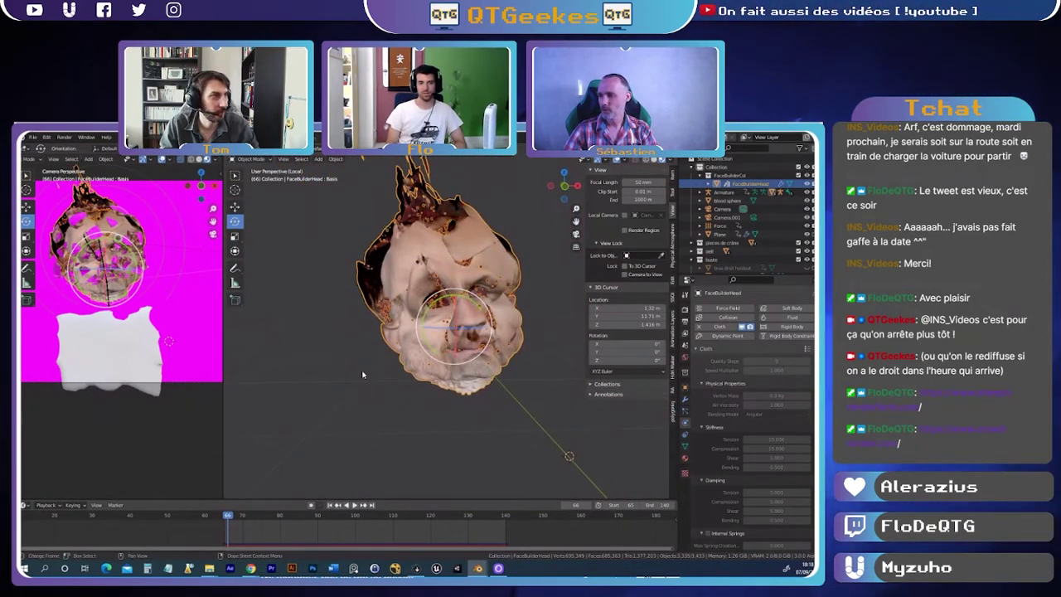
pyautogui.hotkey('ctrl', 'shift', 'space')
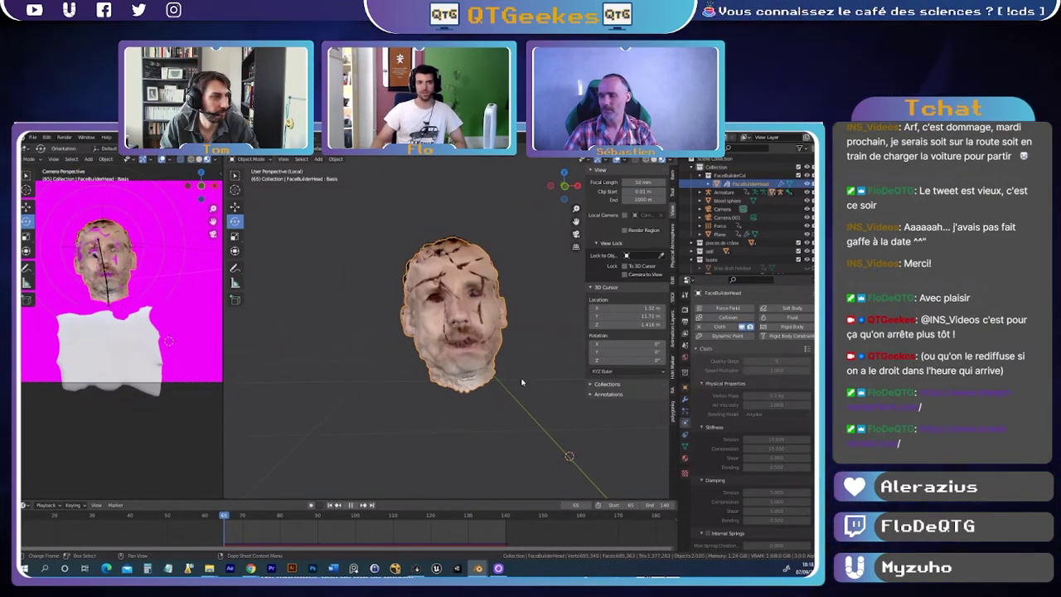
pyautogui.press('space')
pyautogui.moveTo(362, 375); pyautogui.dragTo(448, 397, button='middle')
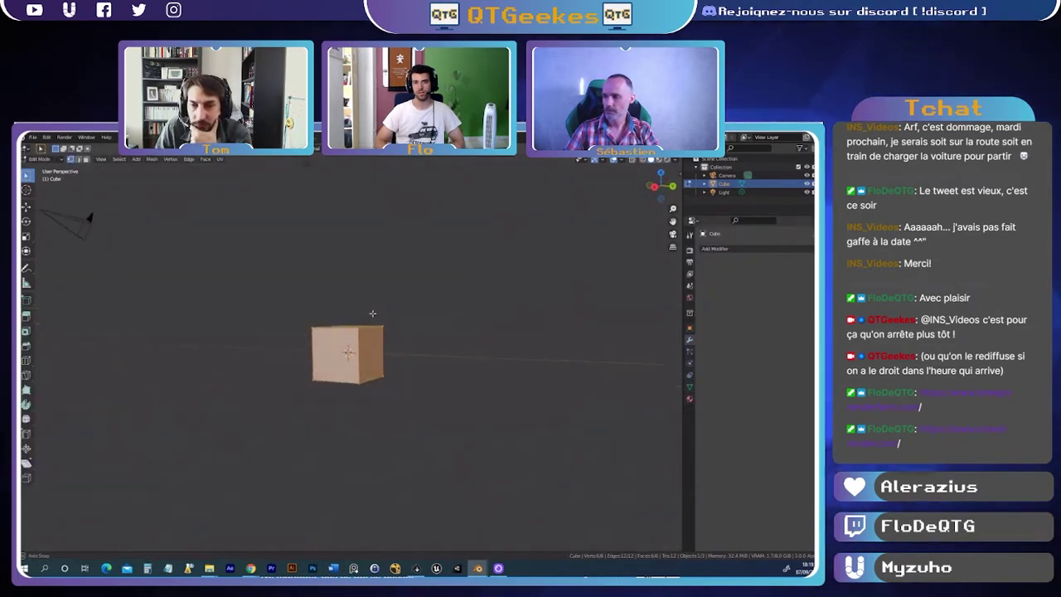
# - Return the cube to Object Mode, zoom in, and show the interaction mode list
pyautogui.press('Tab')
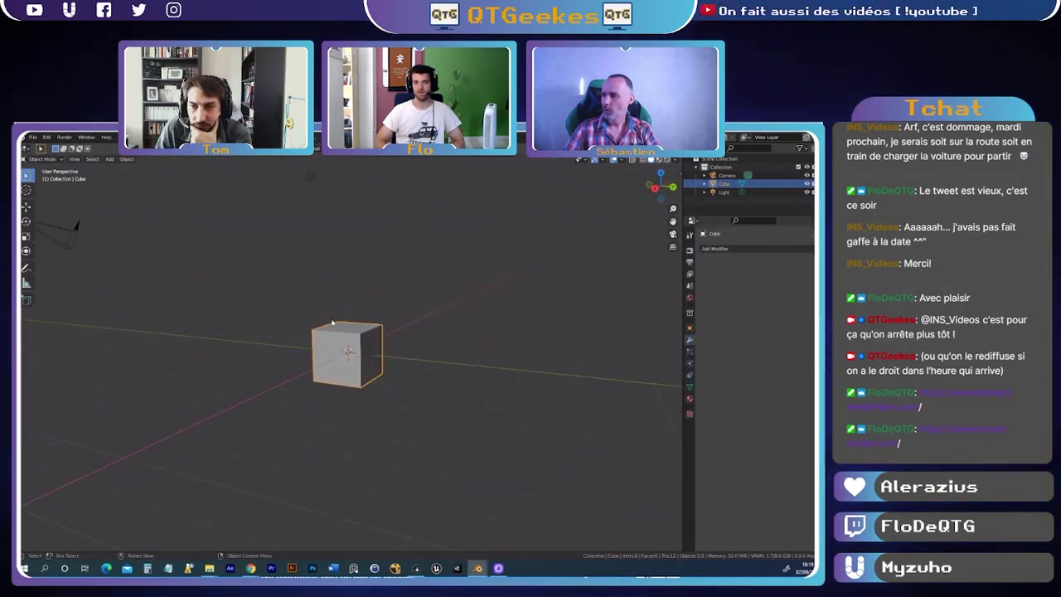
pyautogui.moveTo(386, 368); pyautogui.dragTo(389, 349, button='middle')
pyautogui.scroll(3, 389, 349)
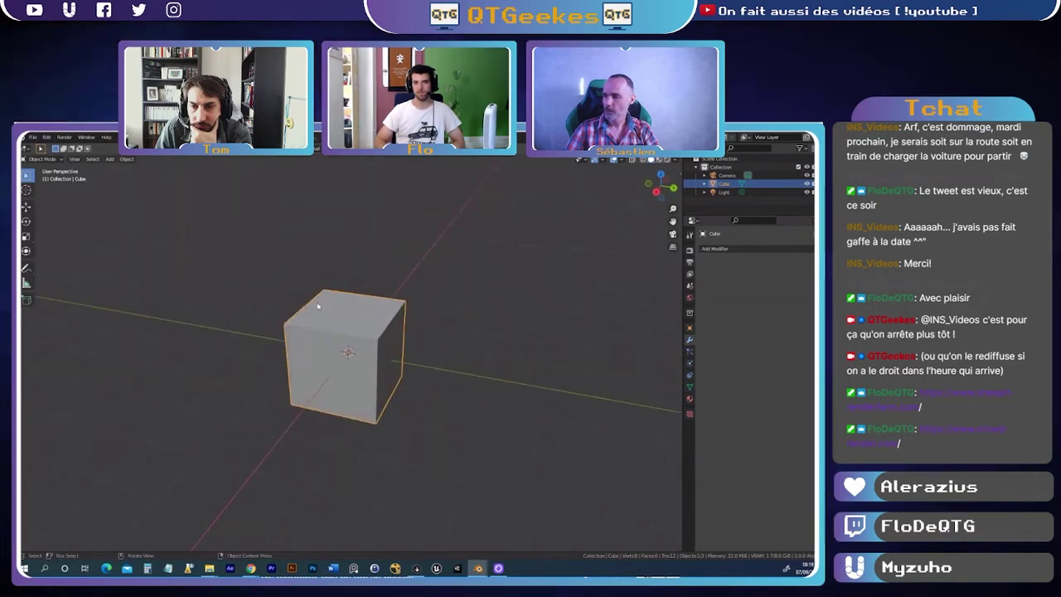
pyautogui.click(51, 159)
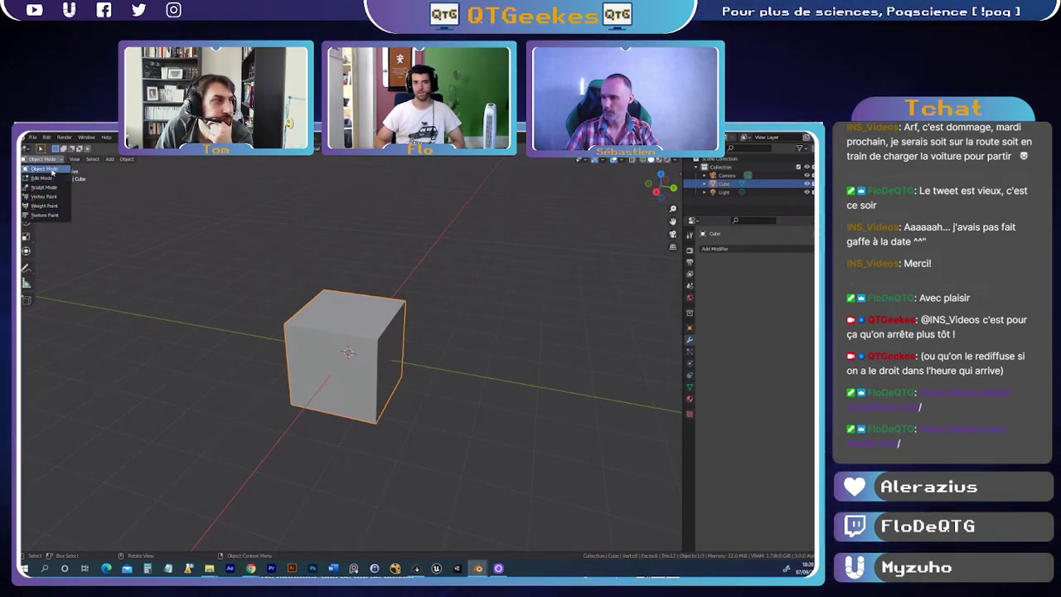
# - In Edit Mode, inset a cube face and extrude it outward into a box
pyautogui.click(48, 180)
pyautogui.moveTo(356, 348); pyautogui.dragTo(419, 363, button='middle')
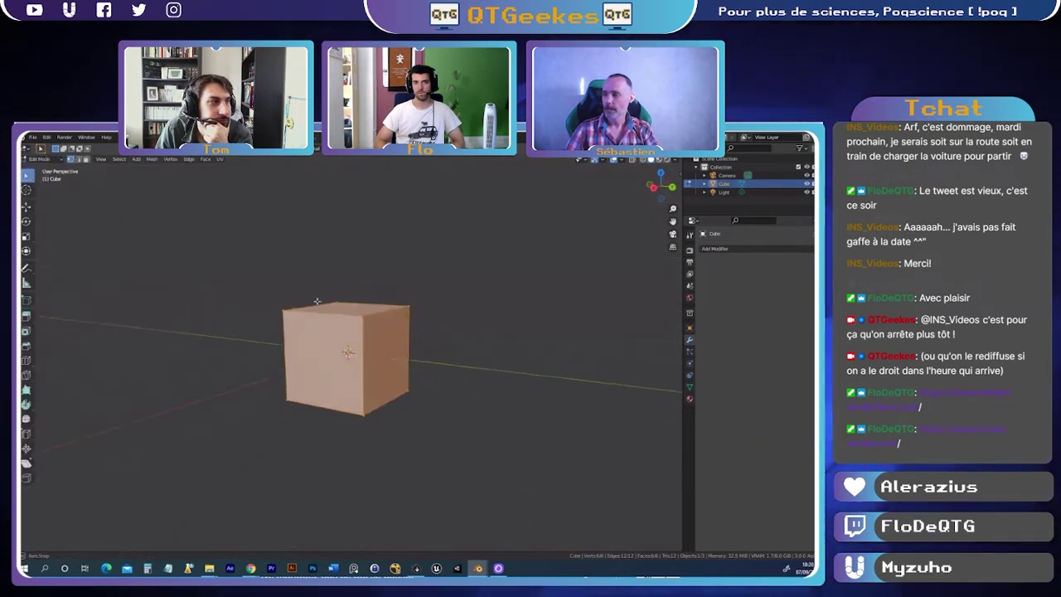
pyautogui.press('i')
pyautogui.click(412, 360)
pyautogui.moveTo(412, 361); pyautogui.dragTo(441, 372, button='middle')
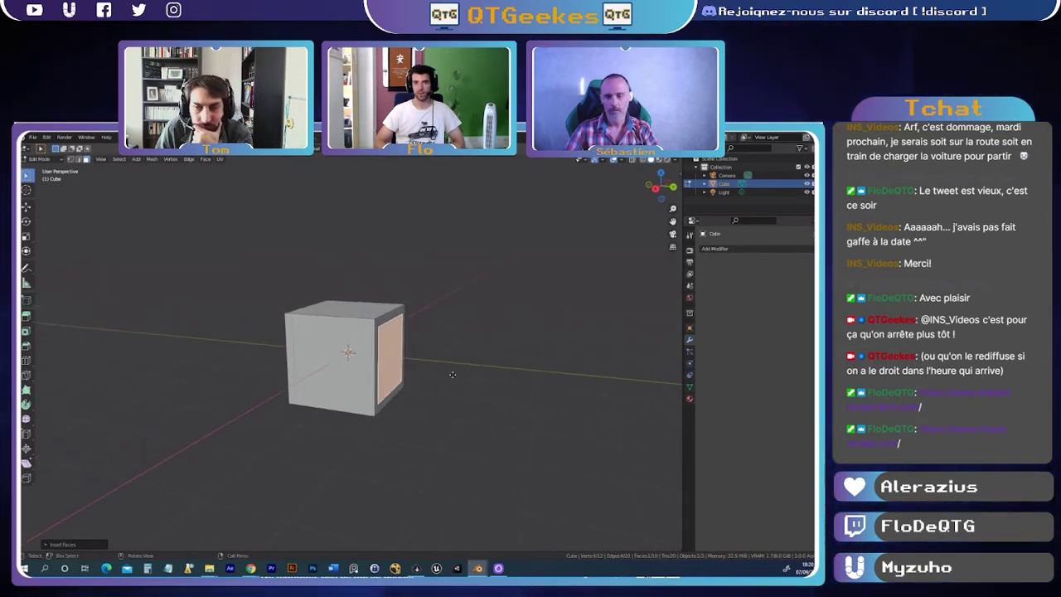
pyautogui.press('e')
pyautogui.click(514, 387)
# - Inset the extruded box's end face and its top face
pyautogui.press('i')
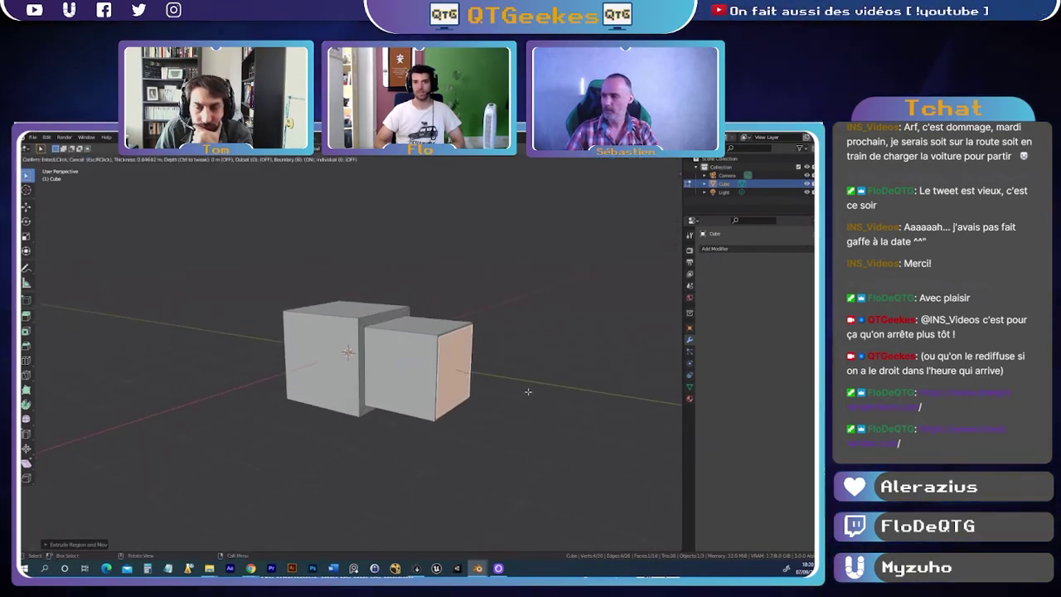
pyautogui.click(518, 389)
pyautogui.moveTo(518, 390); pyautogui.dragTo(374, 356, button='middle')
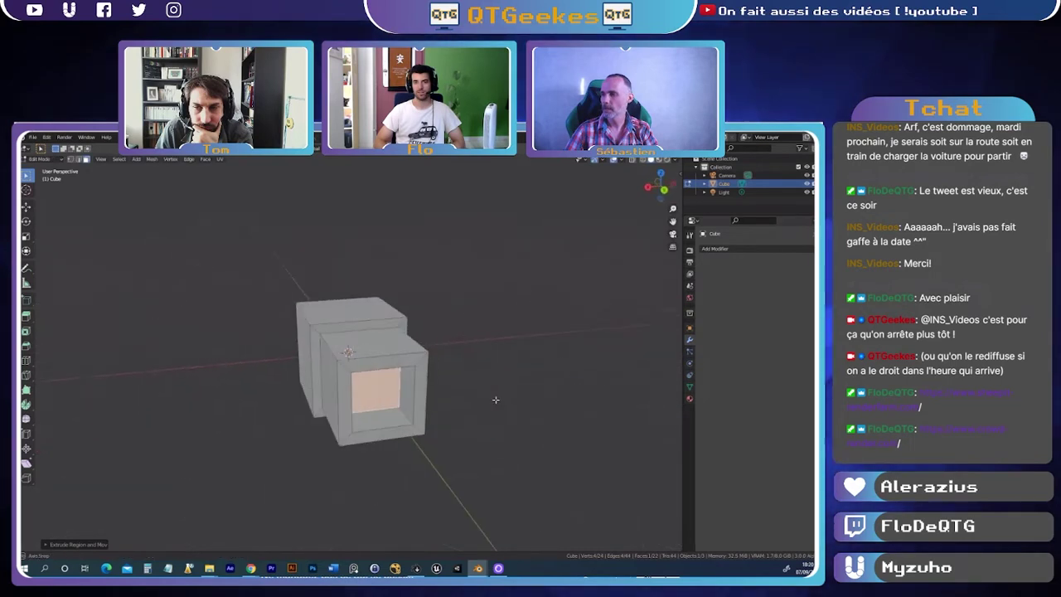
pyautogui.click(374, 356)
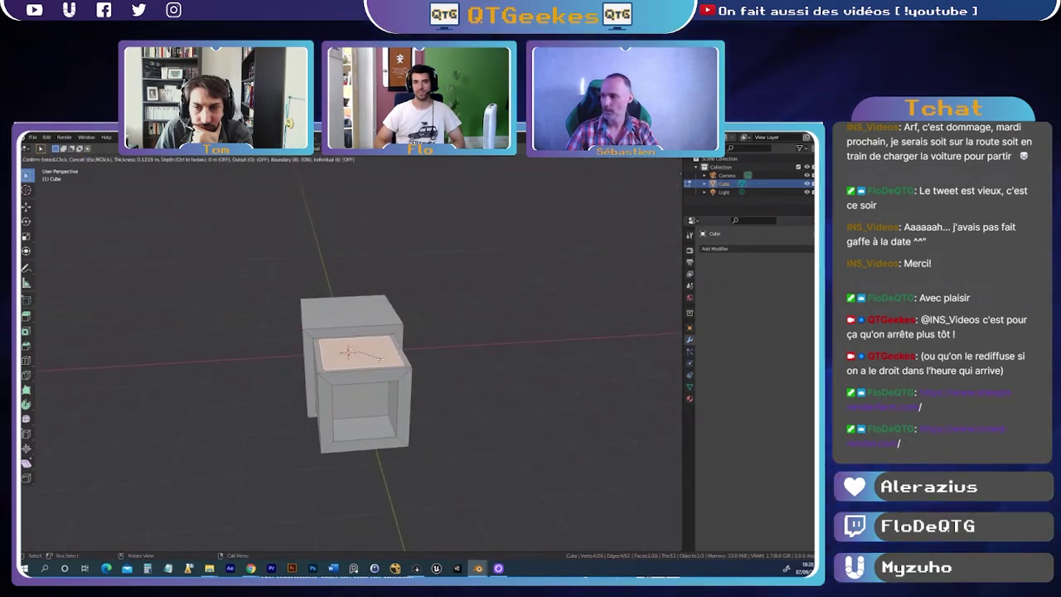
pyautogui.click(515, 370)
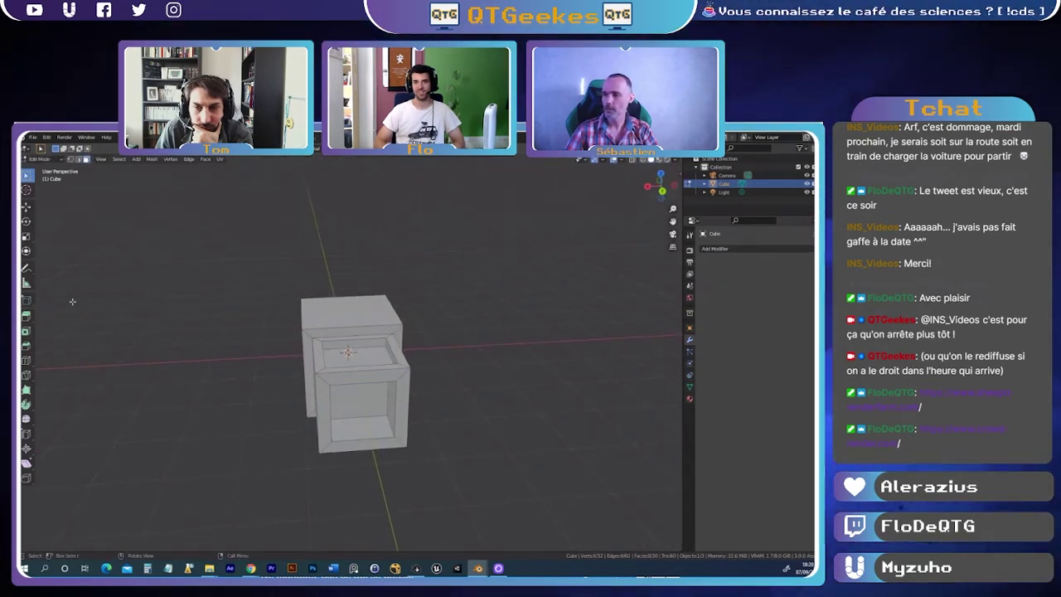
pyautogui.click(26, 320)
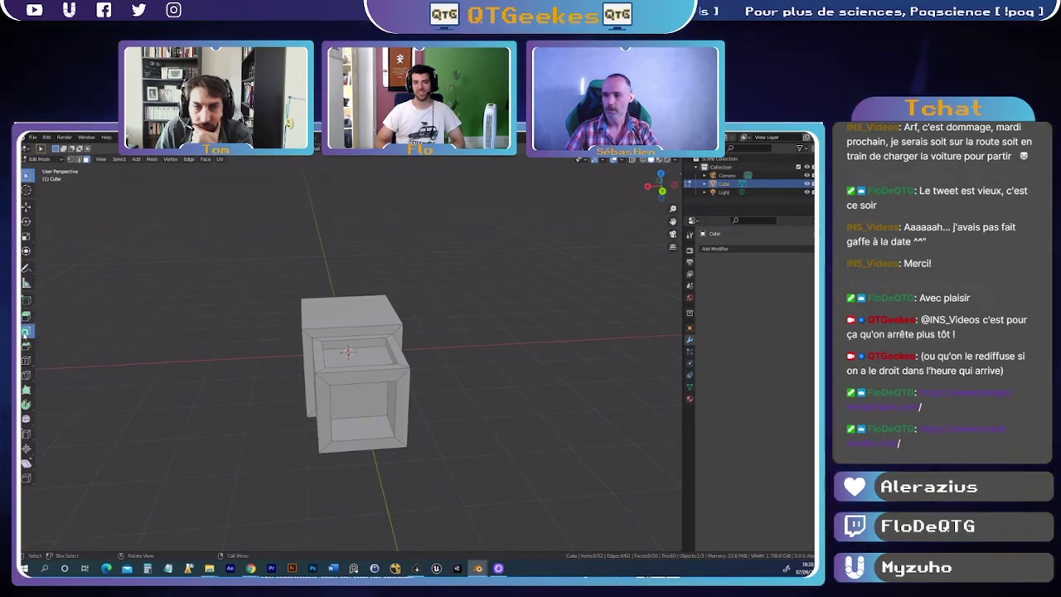
# - Return to Object Mode and orbit around the shape to inspect it
pyautogui.press('Tab')
pyautogui.moveTo(99, 323); pyautogui.dragTo(268, 301, button='middle')
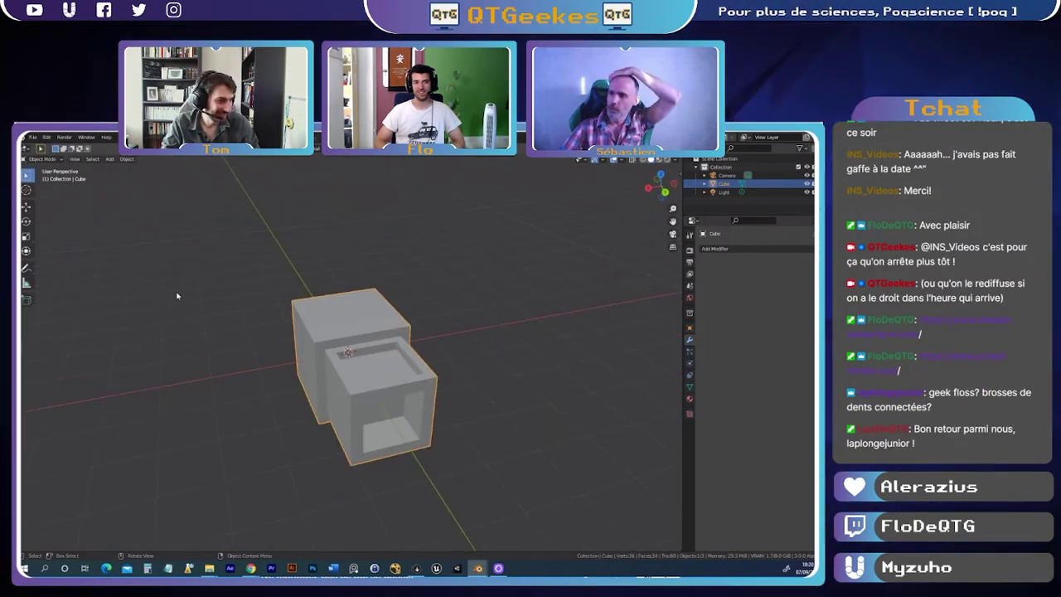
pyautogui.moveTo(322, 344); pyautogui.dragTo(371, 357, button='middle')
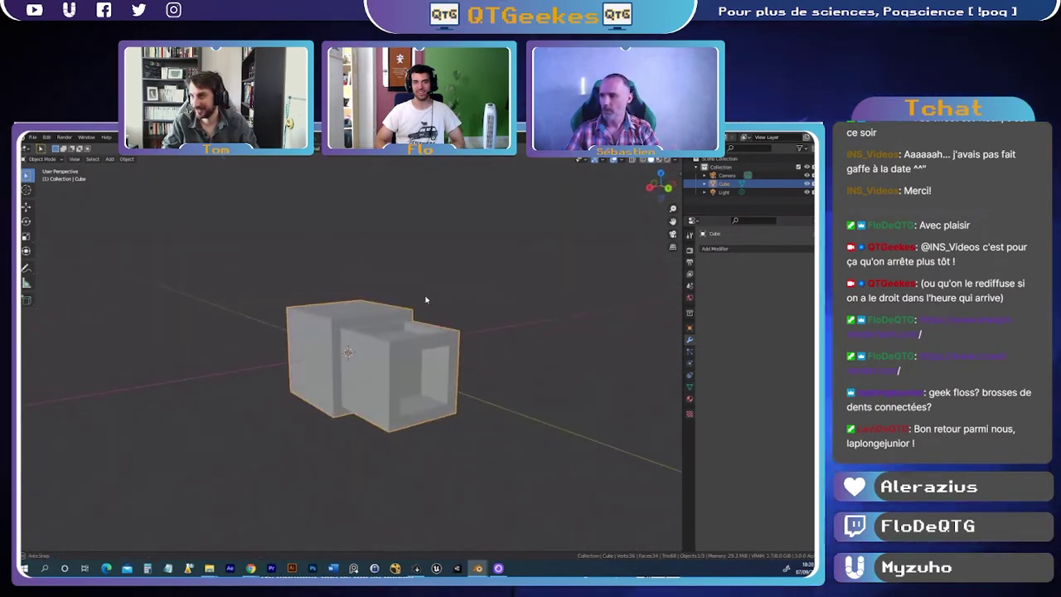
pyautogui.moveTo(264, 349)
pyautogui.mouseDown(button='middle')
pyautogui.moveTo(289, 329)
pyautogui.moveTo(277, 334)
pyautogui.moveTo(403, 395)
pyautogui.moveTo(355, 340)
pyautogui.moveTo(344, 373)
pyautogui.mouseUp(button='middle')
# - In Edit Mode, rip part of the cube's mesh and pull it out
pyautogui.press('Tab')
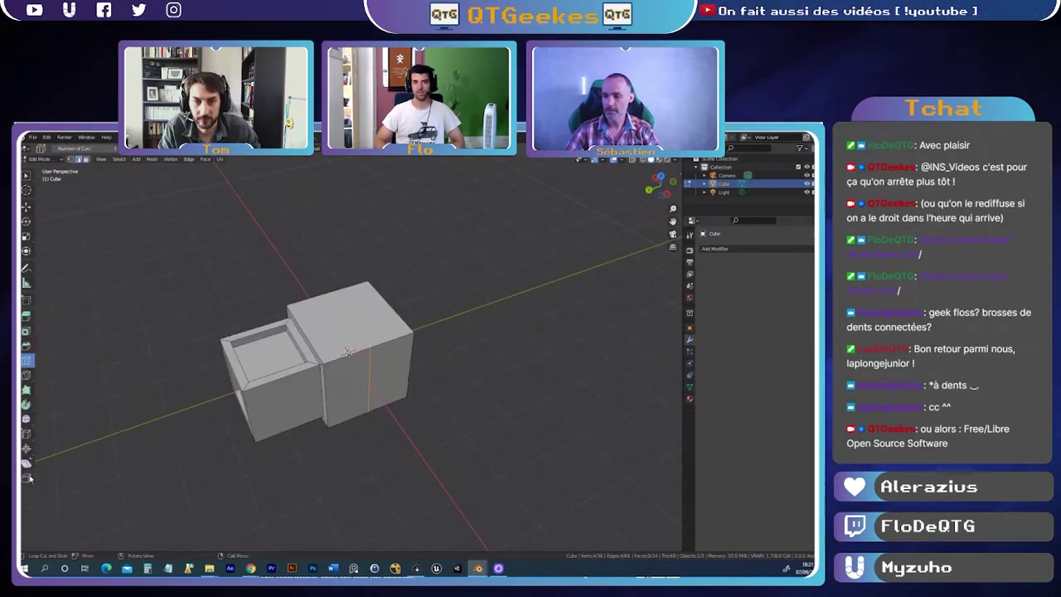
pyautogui.click(27, 478)
pyautogui.moveTo(348, 352); pyautogui.dragTo(355, 379, button='middle')
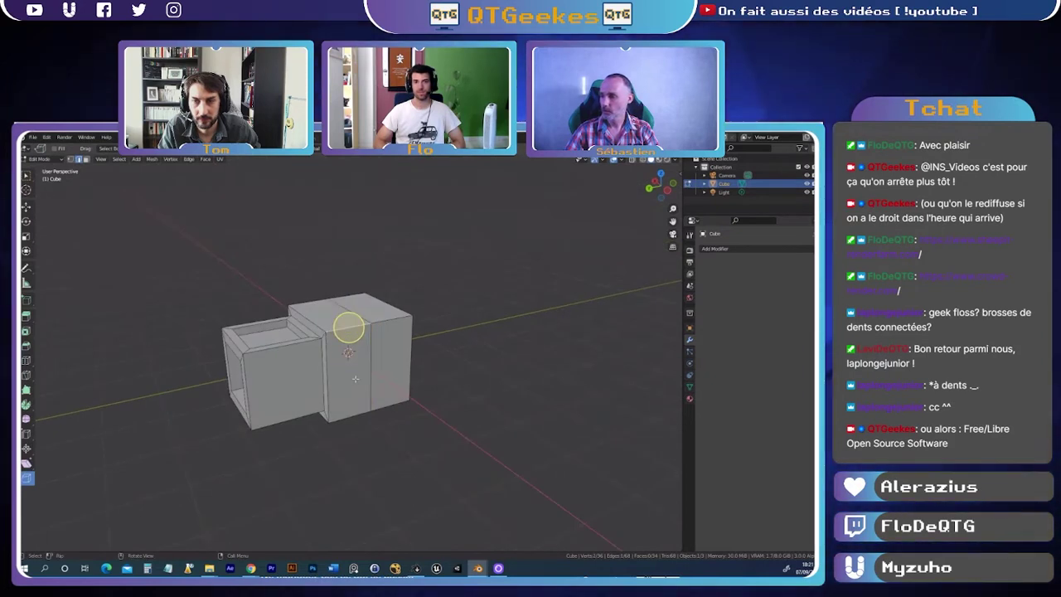
pyautogui.moveTo(354, 379); pyautogui.dragTo(386, 379)
pyautogui.moveTo(386, 379)
pyautogui.mouseDown(button='middle')
pyautogui.moveTo(457, 429)
pyautogui.moveTo(418, 415)
pyautogui.mouseUp(button='middle')
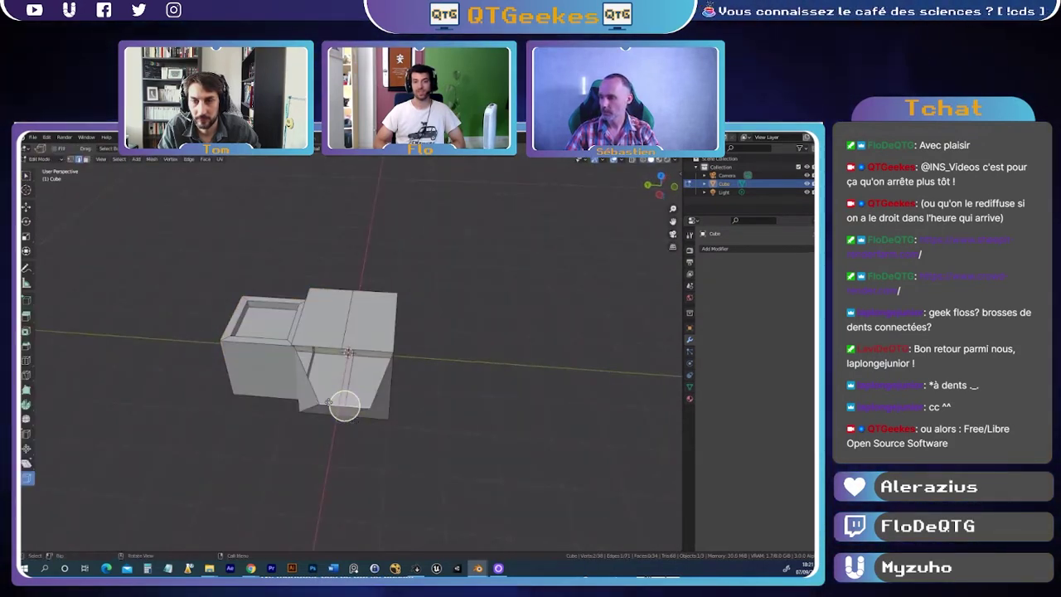
pyautogui.moveTo(555, 411); pyautogui.dragTo(348, 358, button='middle')
pyautogui.press('Tab')
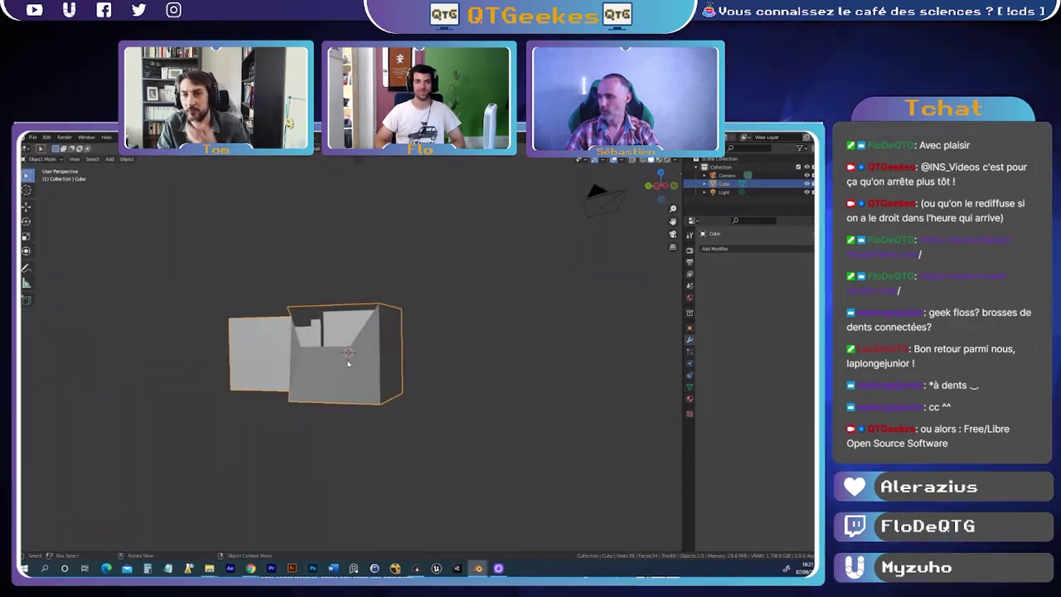
# - Select a vertex, then switch to edge select and pick elements on the block's lower inner section
pyautogui.press('Tab')
pyautogui.click(323, 349)
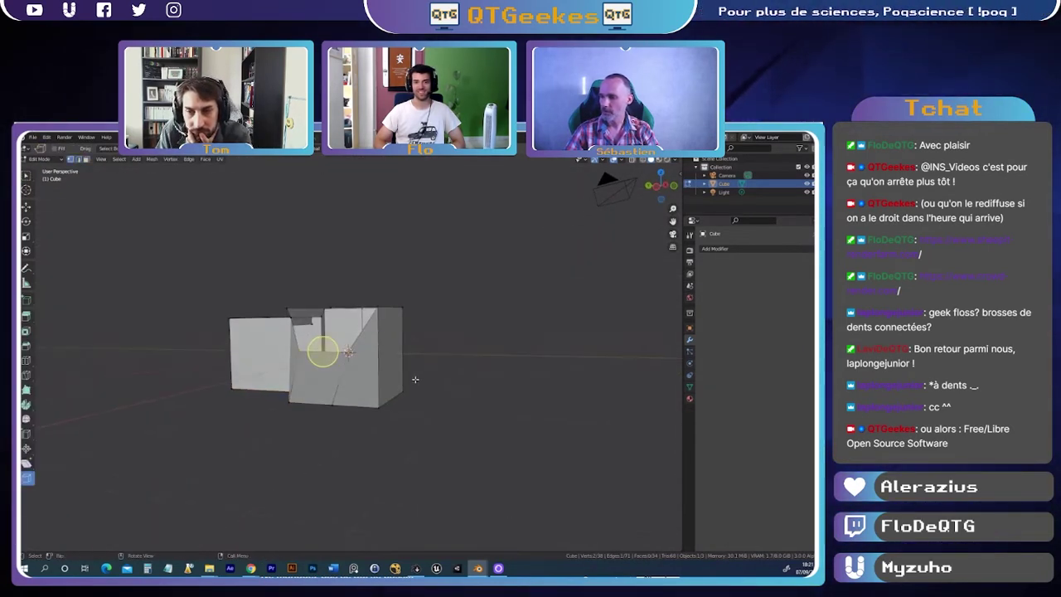
pyautogui.moveTo(415, 379); pyautogui.dragTo(297, 374, button='middle')
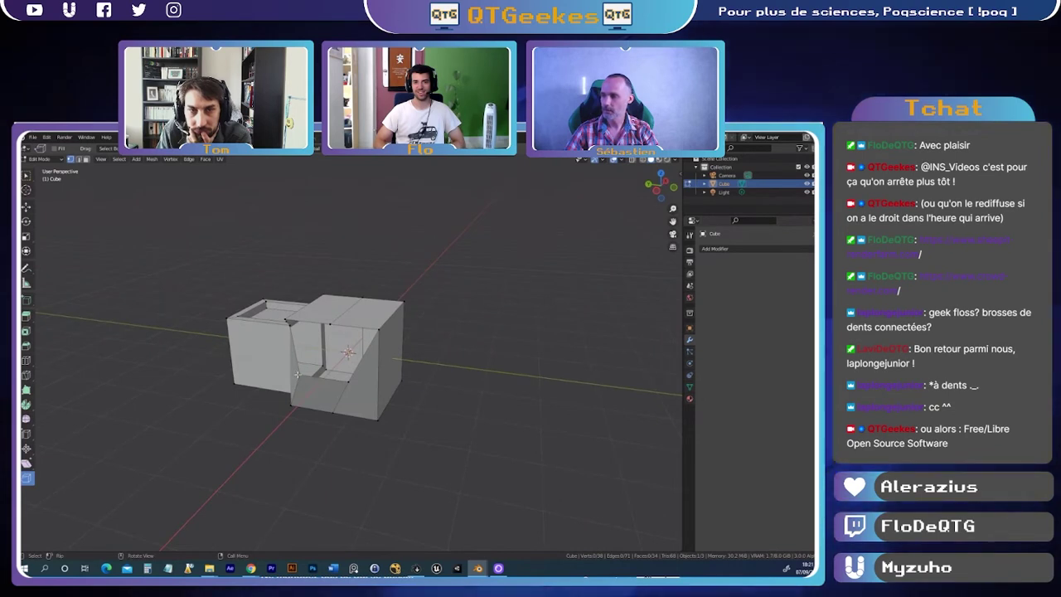
pyautogui.click(298, 374)
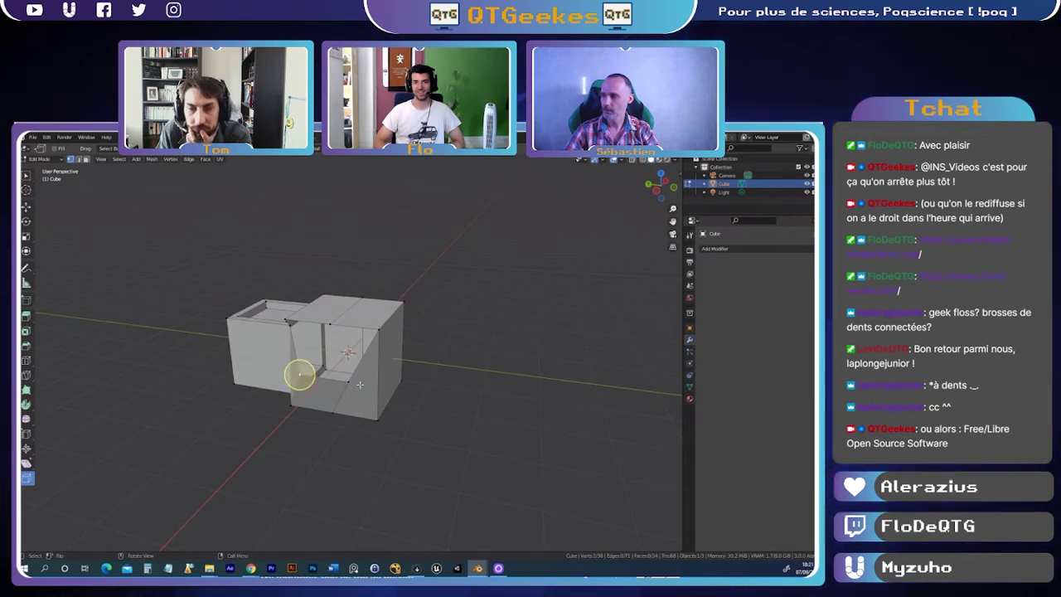
pyautogui.click(78, 159)
pyautogui.click(322, 378)
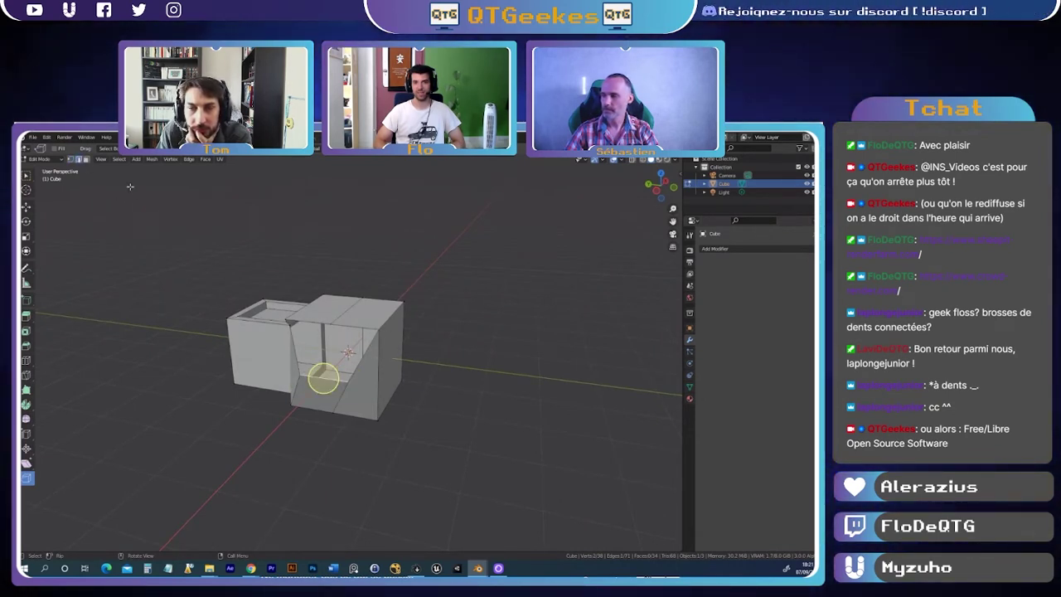
pyautogui.moveTo(207, 290); pyautogui.dragTo(348, 373, button='middle')
pyautogui.click(377, 365)
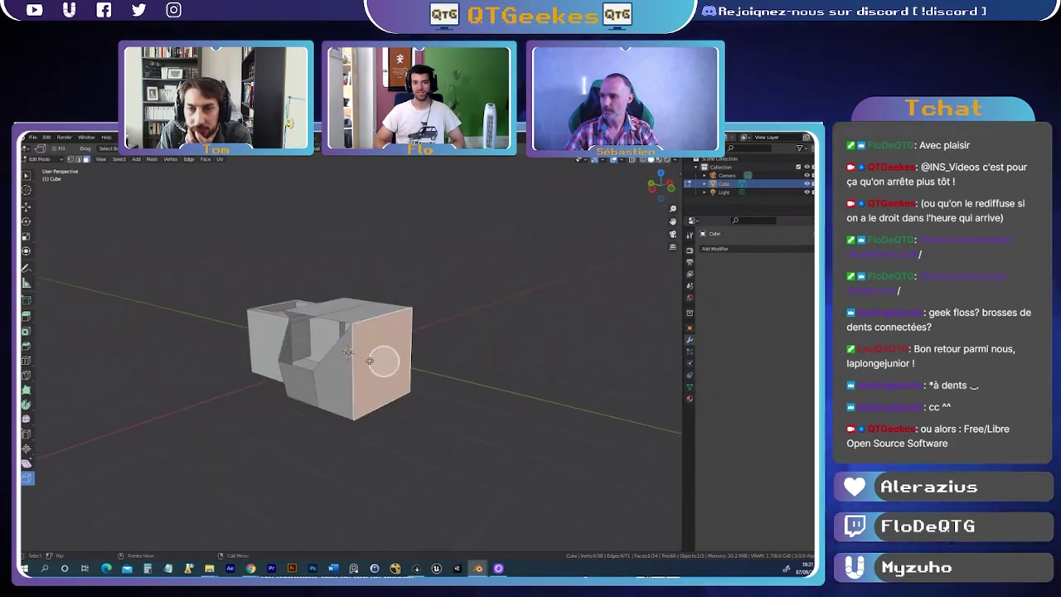
pyautogui.click(298, 384)
# - Select the front face of the block's notched lower section and orbit to check it
pyautogui.moveTo(337, 412); pyautogui.dragTo(446, 420, button='middle')
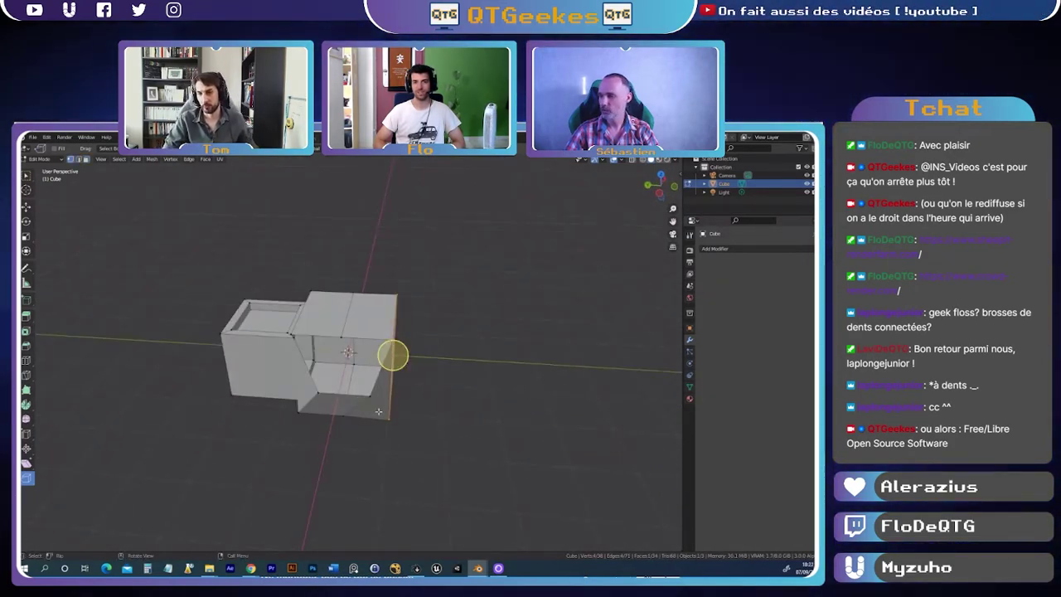
pyautogui.moveTo(379, 411); pyautogui.dragTo(371, 397, button='middle')
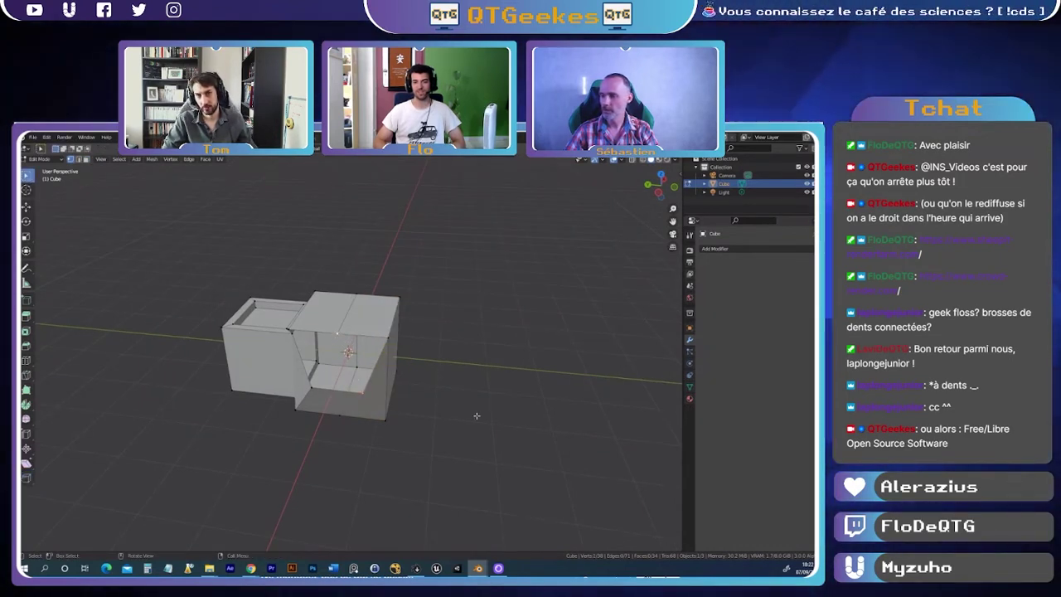
pyautogui.moveTo(471, 417); pyautogui.dragTo(219, 388, button='middle')
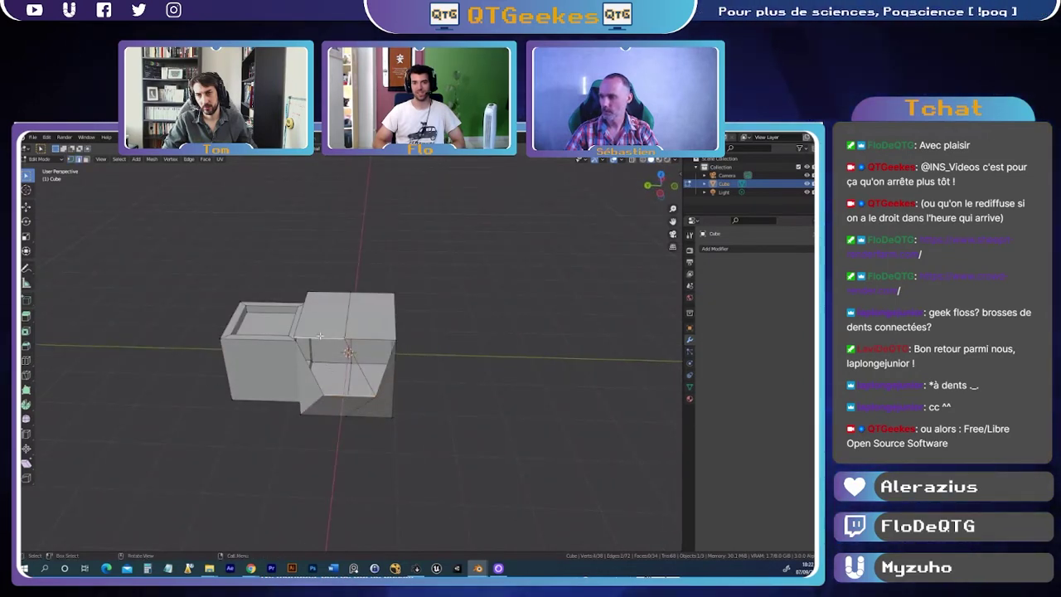
pyautogui.click(340, 364)
pyautogui.moveTo(450, 392); pyautogui.dragTo(370, 375, button='middle')
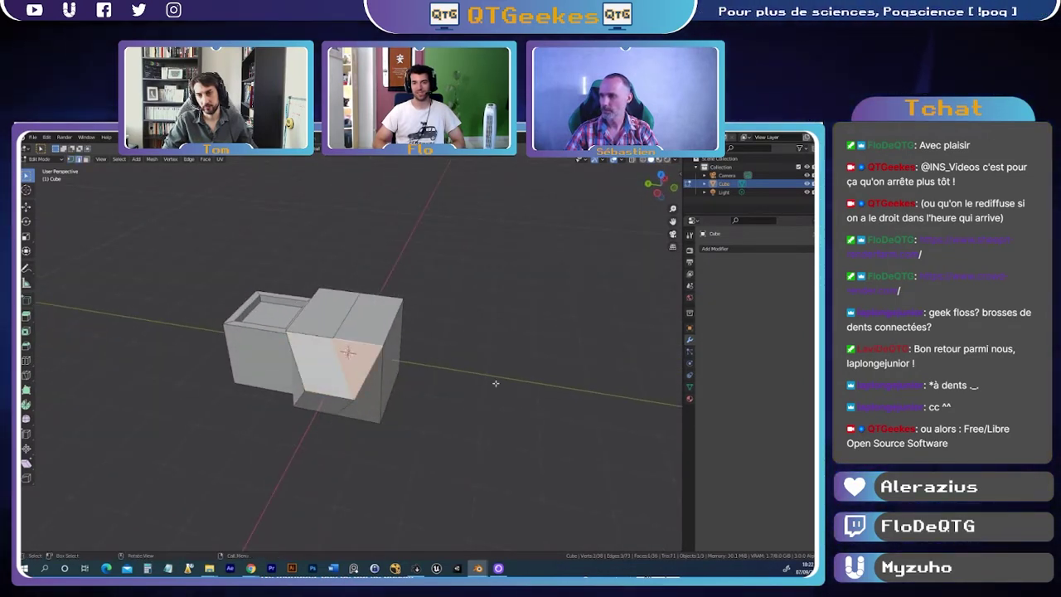
pyautogui.moveTo(496, 383)
pyautogui.mouseDown(button='middle')
pyautogui.moveTo(316, 433)
pyautogui.moveTo(396, 425)
pyautogui.mouseUp(button='middle')
pyautogui.scroll(4, 396, 425)
# - Make the selected loop circular with LoopTools Circle and extrude it inward as a socket
pyautogui.rightClick(345, 353)
pyautogui.moveTo(313, 308)
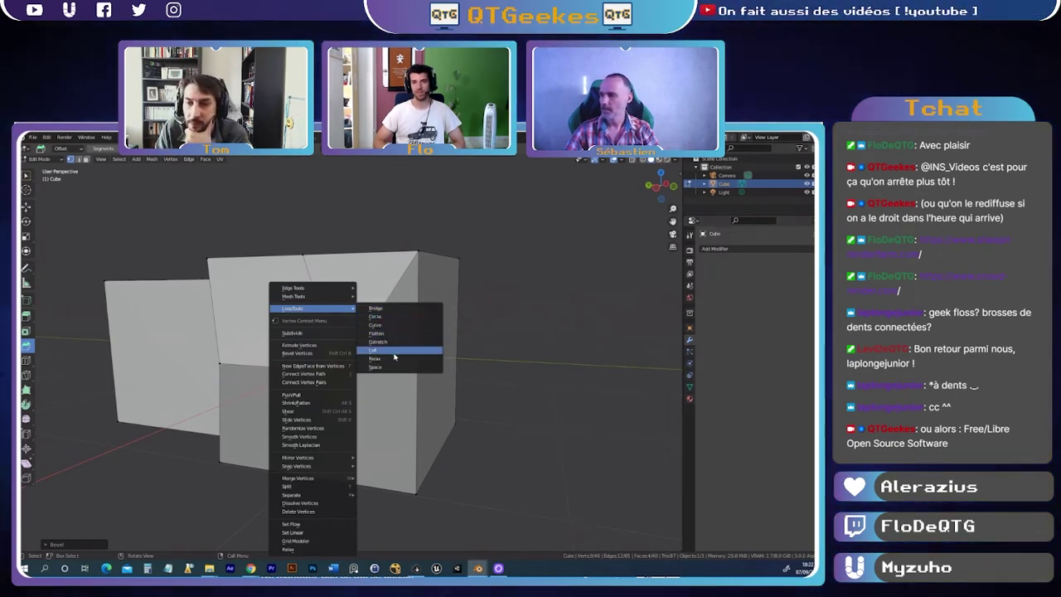
pyautogui.click(387, 321)
pyautogui.moveTo(386, 322); pyautogui.dragTo(484, 401, button='middle')
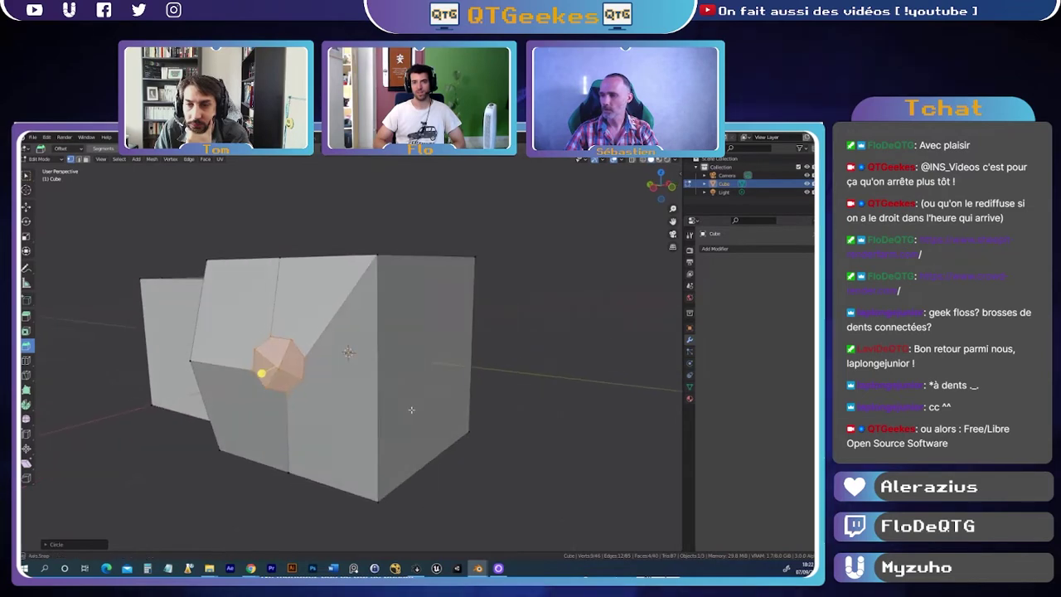
pyautogui.press('e')
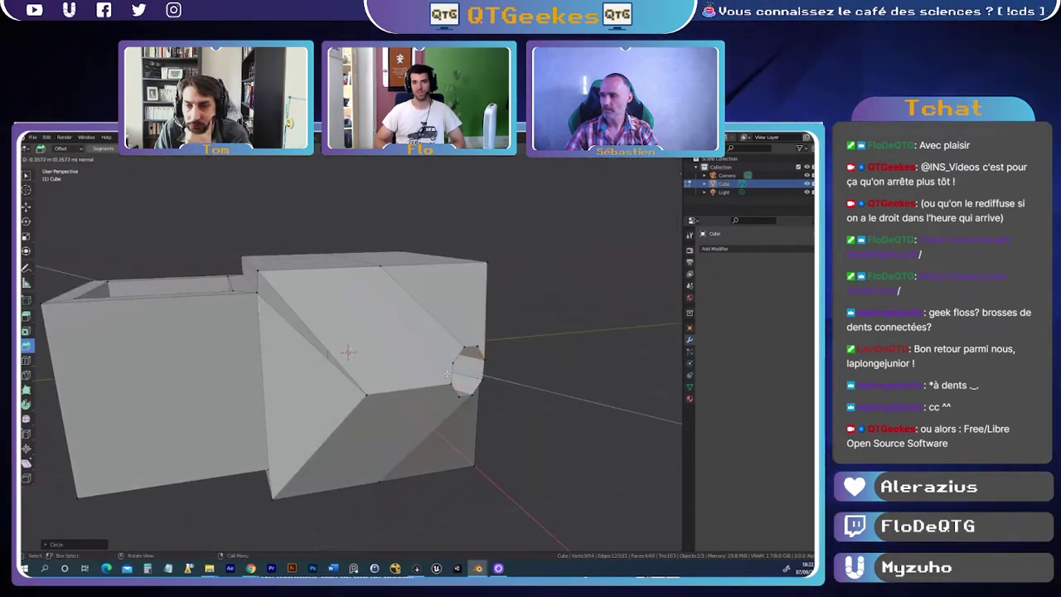
pyautogui.click(357, 373)
# - Try smooth shading on the block in Object Mode, then revert to flat shading
pyautogui.press('Tab')
pyautogui.rightClick(286, 377)
pyautogui.click(306, 384)
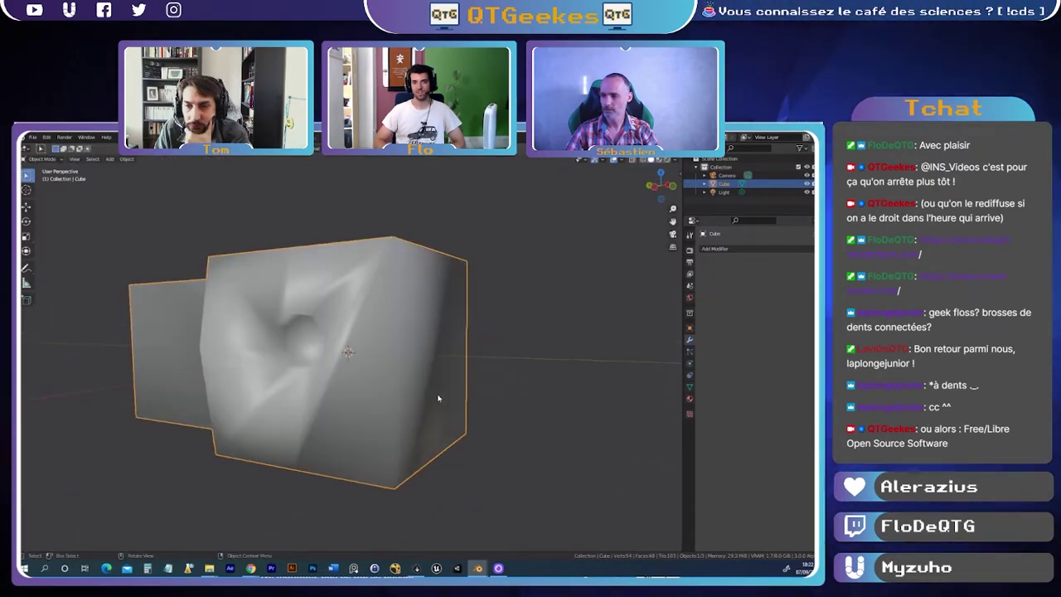
pyautogui.moveTo(439, 399); pyautogui.dragTo(276, 427, button='middle')
pyautogui.hotkey('ctrl', 'z')
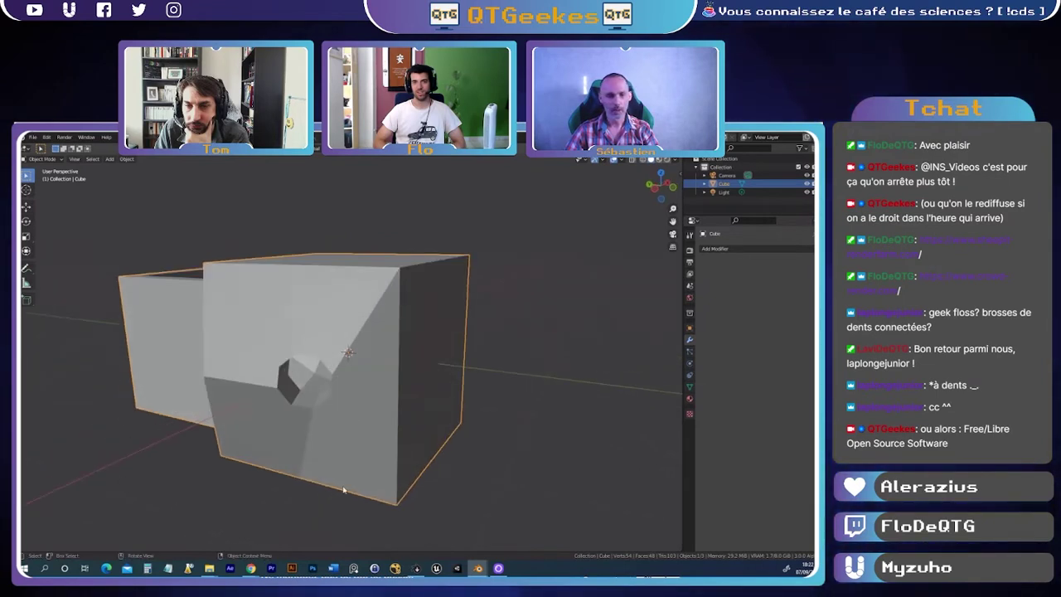
pyautogui.moveTo(343, 489)
pyautogui.mouseDown(button='middle')
pyautogui.moveTo(425, 440)
pyautogui.moveTo(461, 443)
pyautogui.mouseUp(button='middle')
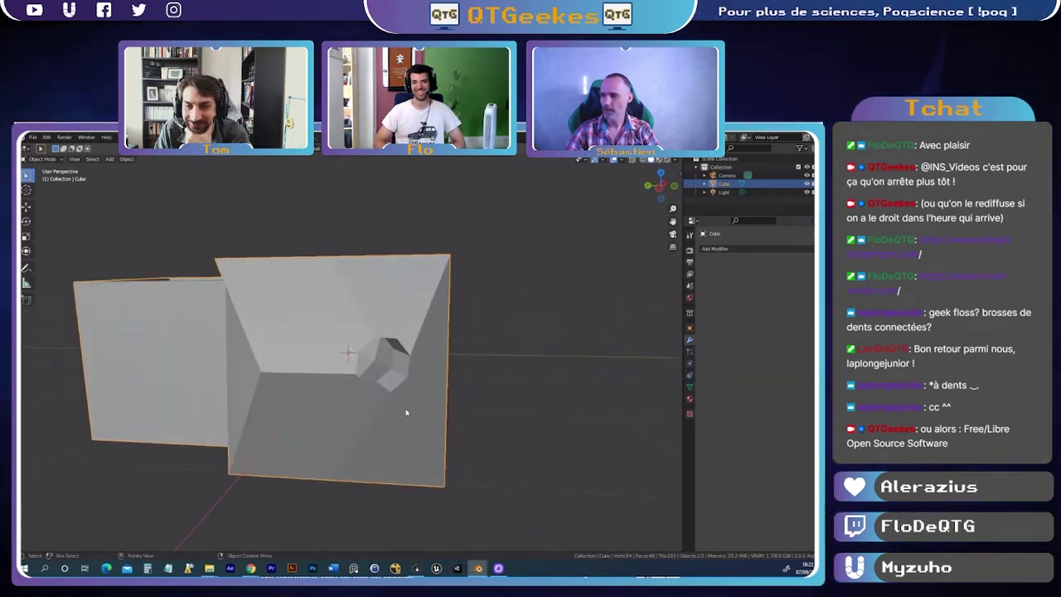
pyautogui.moveTo(406, 412); pyautogui.dragTo(357, 402, button='middle')
# - Switch between Edit and Object Mode while orbiting to inspect the new socket
pyautogui.press('Tab')
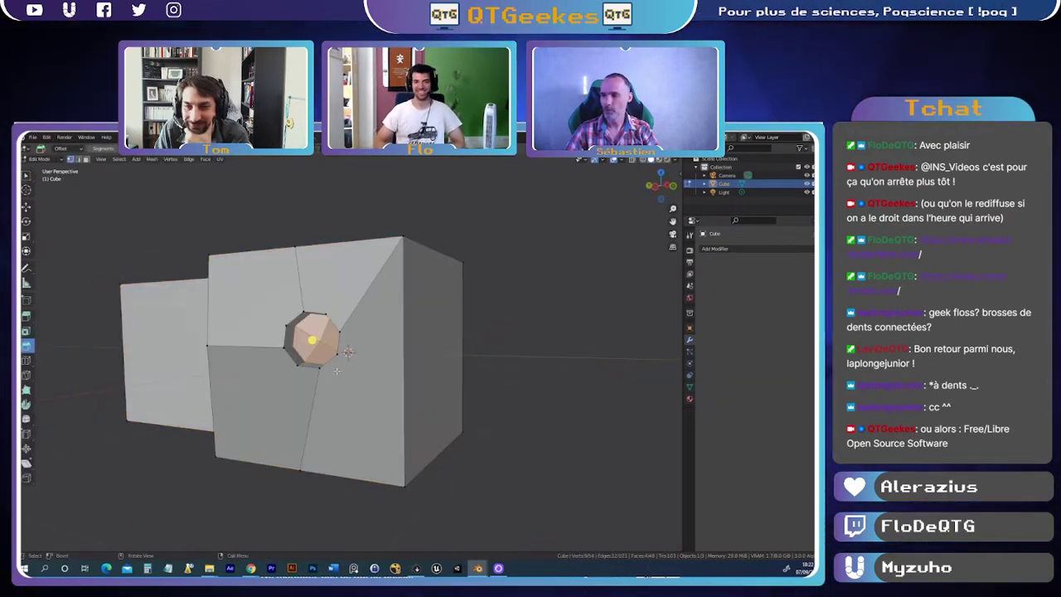
pyautogui.press('Tab')
pyautogui.moveTo(326, 383)
pyautogui.mouseDown(button='middle')
pyautogui.moveTo(382, 447)
pyautogui.moveTo(386, 398)
pyautogui.mouseUp(button='middle')
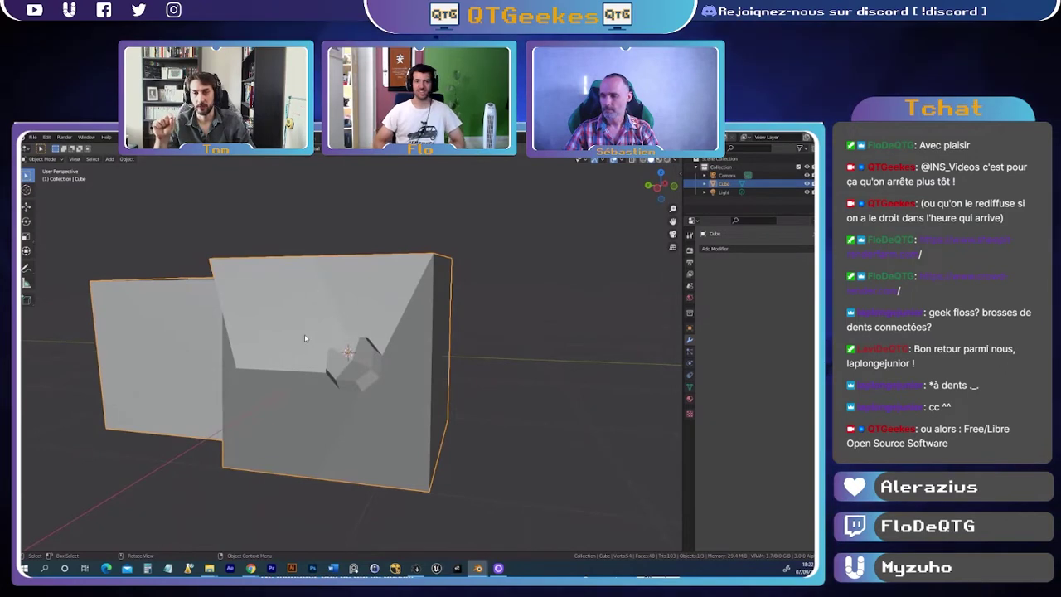
pyautogui.moveTo(303, 338); pyautogui.dragTo(295, 335, button='middle')
pyautogui.press('Tab')
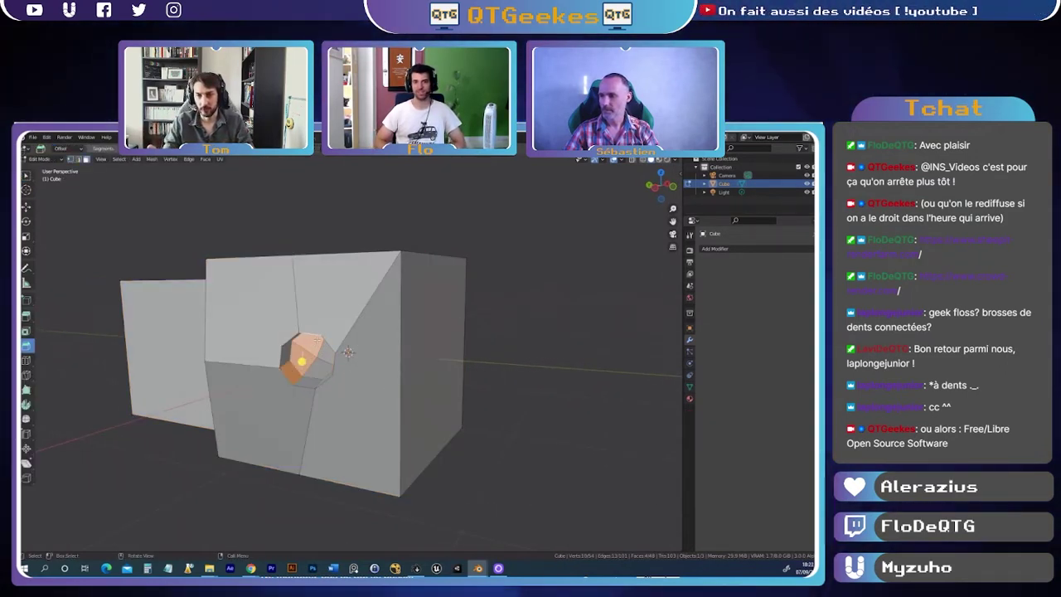
pyautogui.moveTo(414, 406); pyautogui.dragTo(386, 421, button='middle')
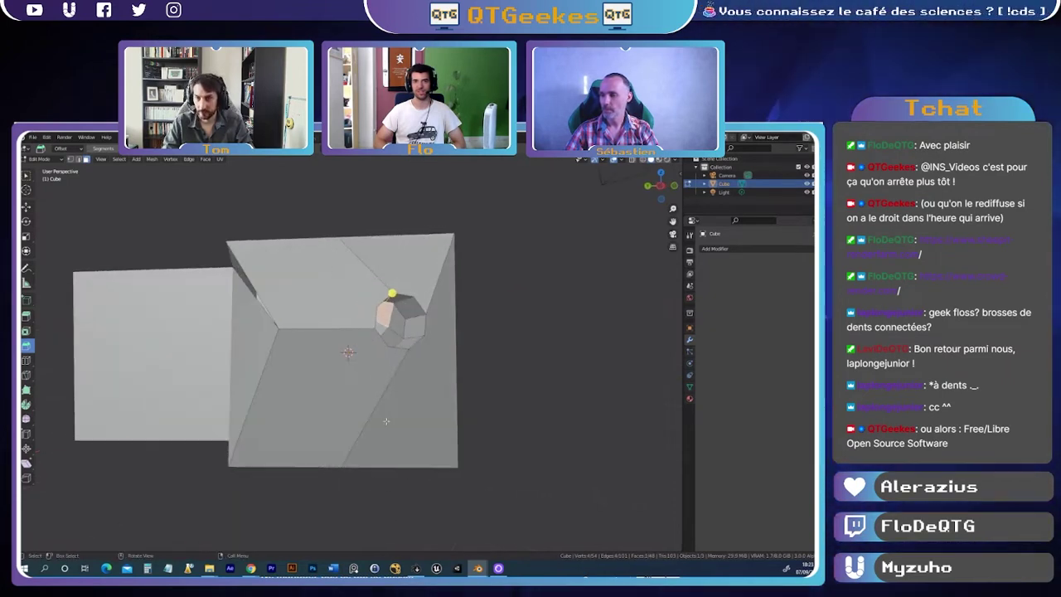
pyautogui.moveTo(322, 384); pyautogui.dragTo(316, 353, button='middle')
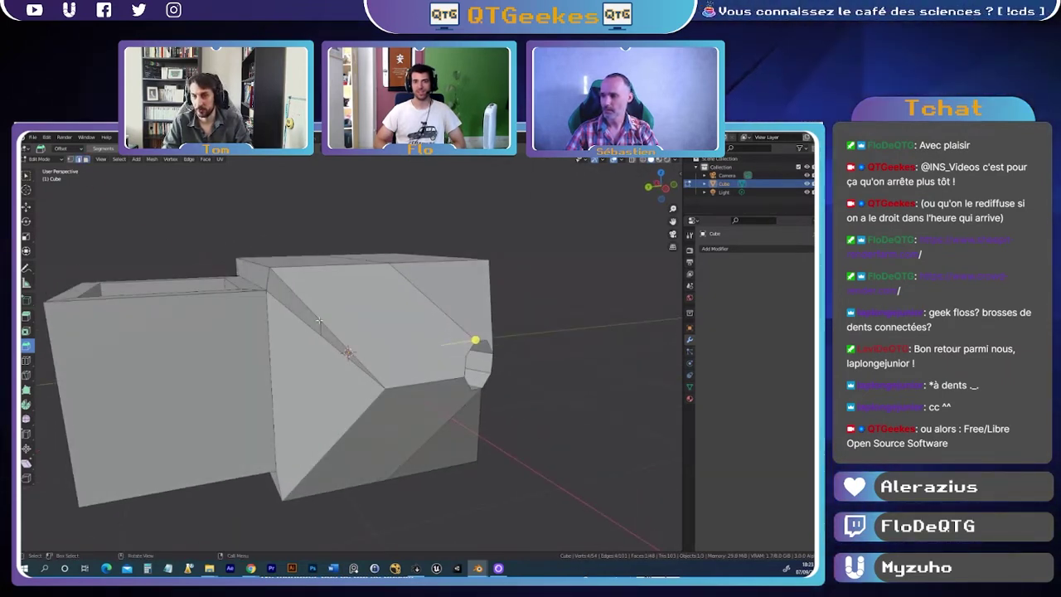
pyautogui.press('Tab')
pyautogui.moveTo(530, 427); pyautogui.dragTo(519, 448, button='middle')
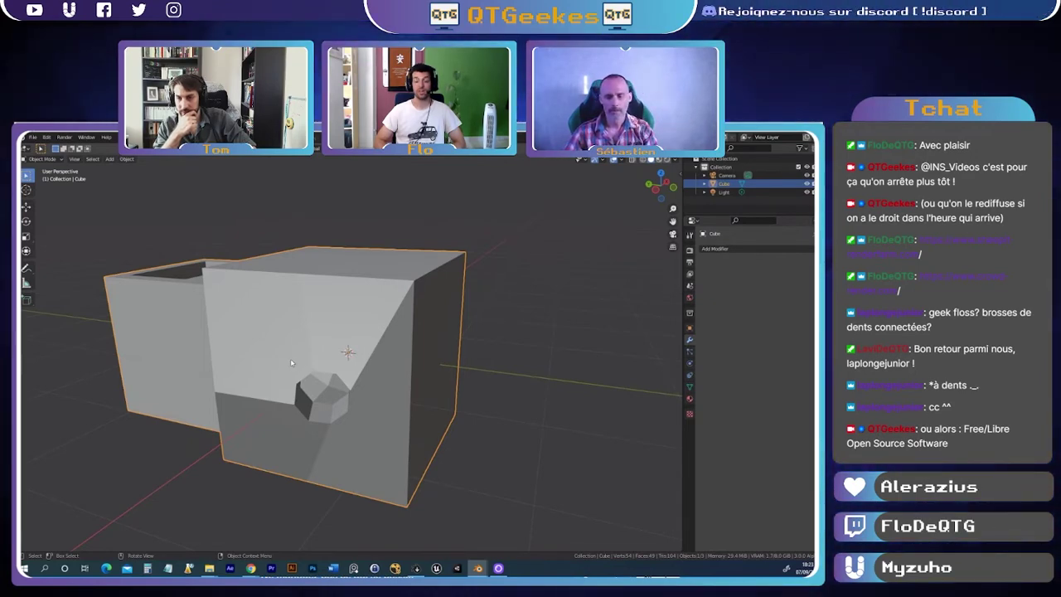
pyautogui.moveTo(291, 362); pyautogui.dragTo(331, 391, button='middle')
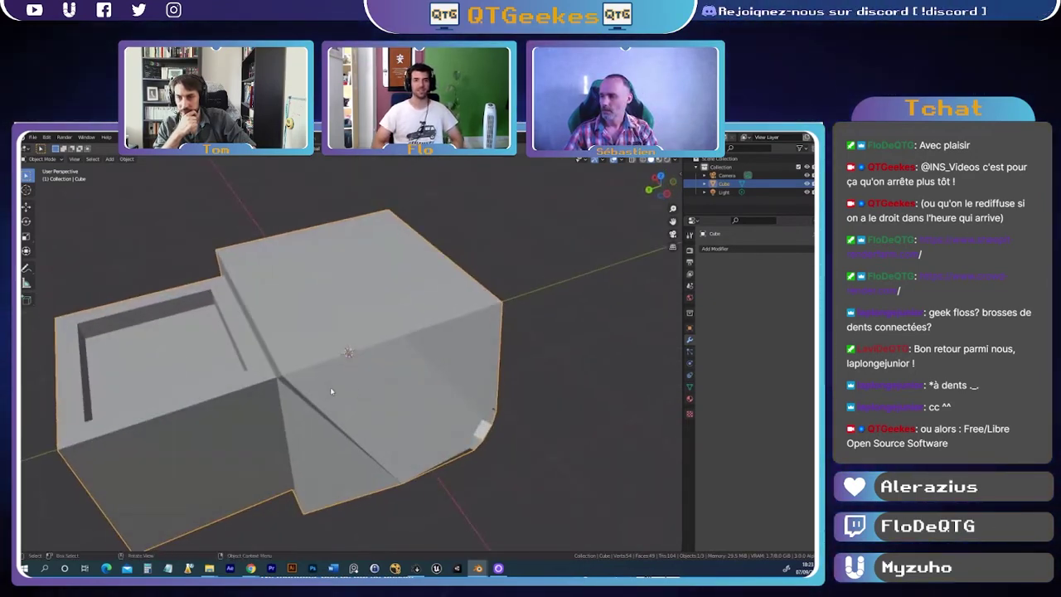
# - Bevel the selected edge into a large chamfer with Ctrl+B
pyautogui.press('Tab')
pyautogui.hotkey('ctrl', 'b')
pyautogui.click(356, 421)
pyautogui.press('Tab')
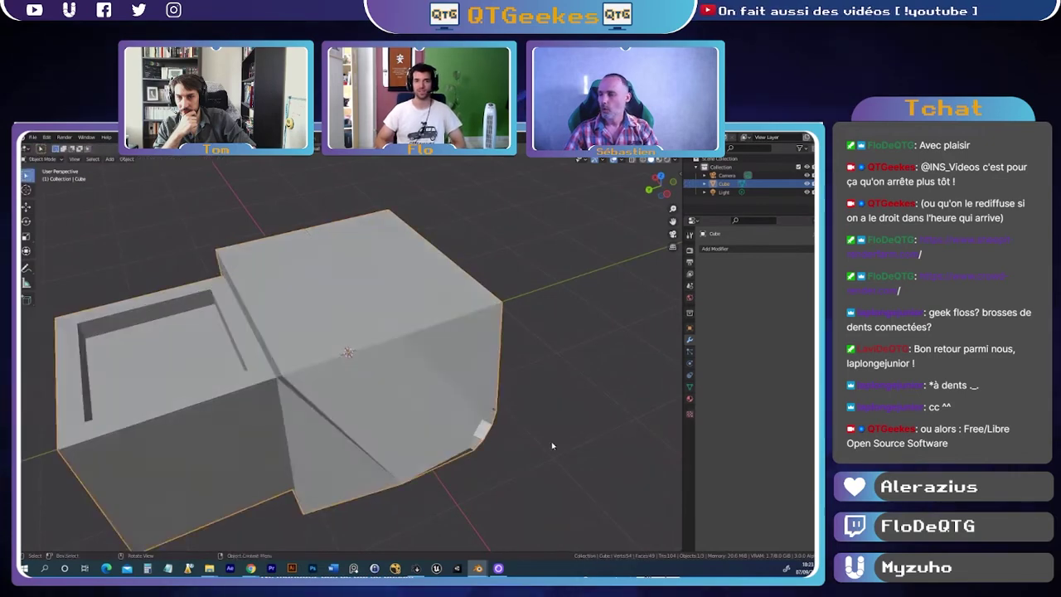
pyautogui.moveTo(356, 421)
pyautogui.mouseDown(button='middle')
pyautogui.moveTo(351, 400)
pyautogui.moveTo(373, 440)
pyautogui.moveTo(412, 407)
pyautogui.moveTo(379, 431)
pyautogui.moveTo(367, 424)
pyautogui.moveTo(407, 434)
pyautogui.moveTo(397, 435)
pyautogui.moveTo(410, 391)
pyautogui.moveTo(507, 368)
pyautogui.mouseUp(button='middle')
# - Add an Array modifier repeating the block 6 times
pyautogui.click(728, 249)
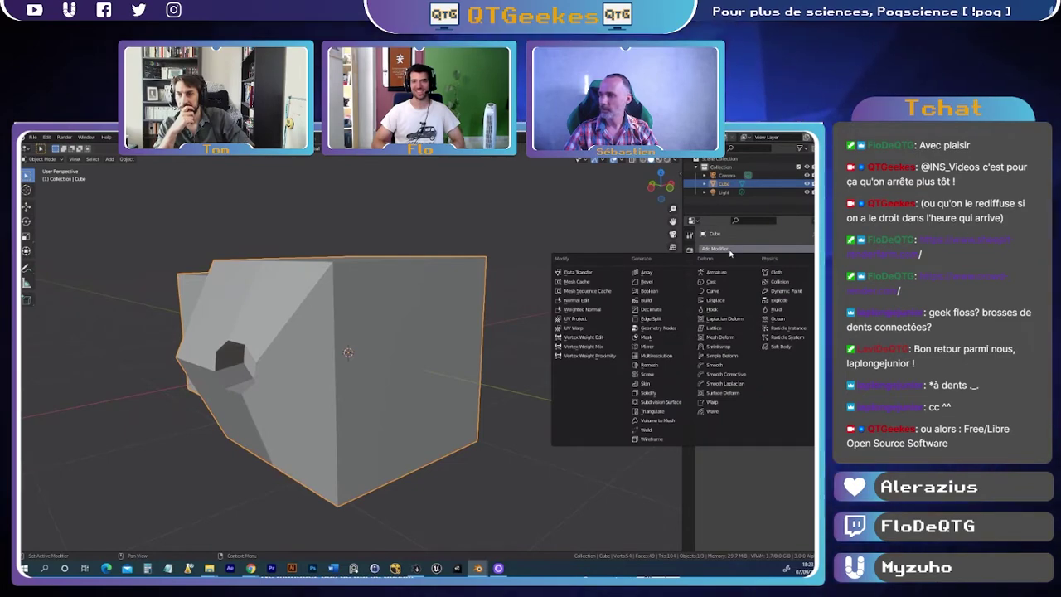
pyautogui.click(673, 276)
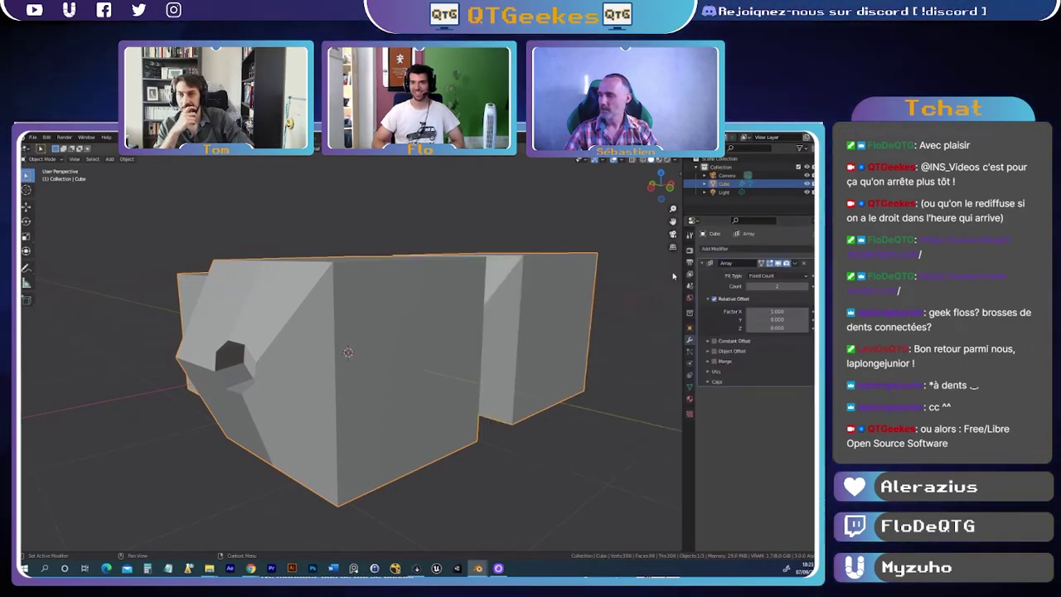
pyautogui.moveTo(673, 276); pyautogui.dragTo(688, 339, button='middle')
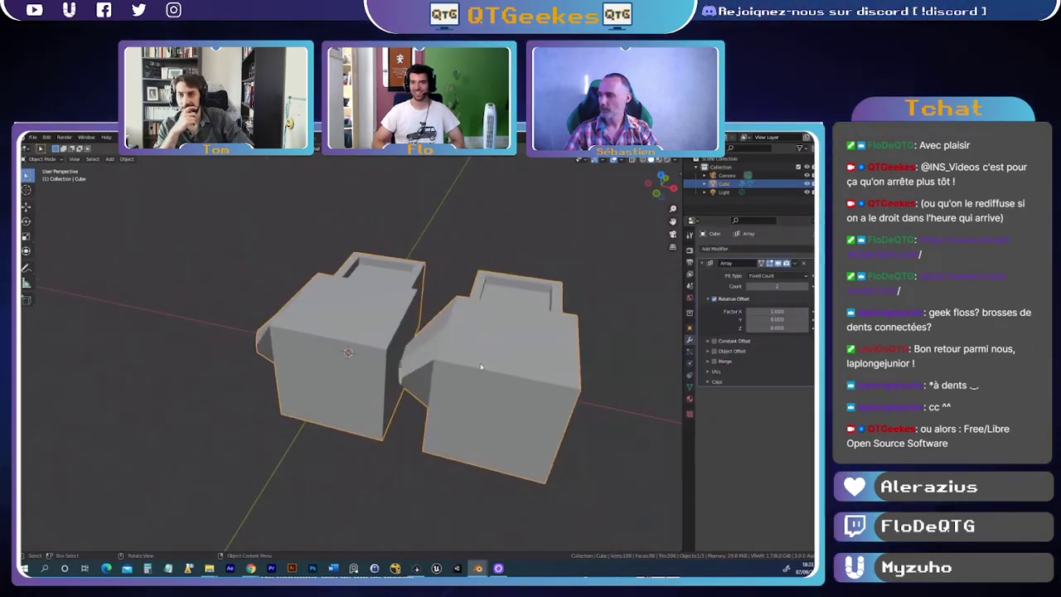
pyautogui.click(808, 287)
pyautogui.click(807, 287)
pyautogui.click(807, 287)
pyautogui.click(807, 287)
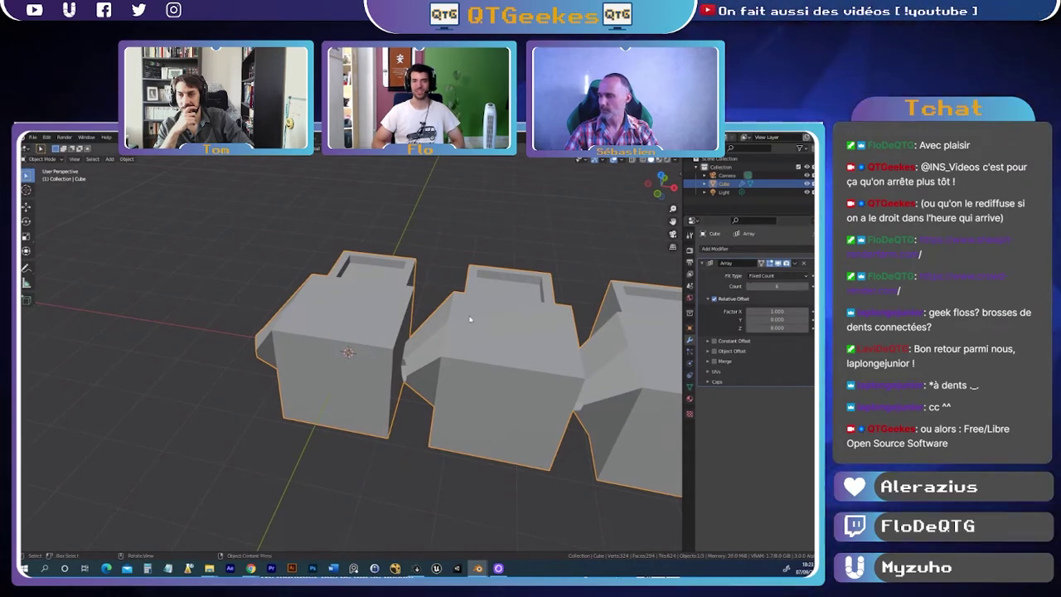
pyautogui.scroll(-5, 470, 319)
pyautogui.moveTo(470, 348); pyautogui.dragTo(498, 365, button='middle')
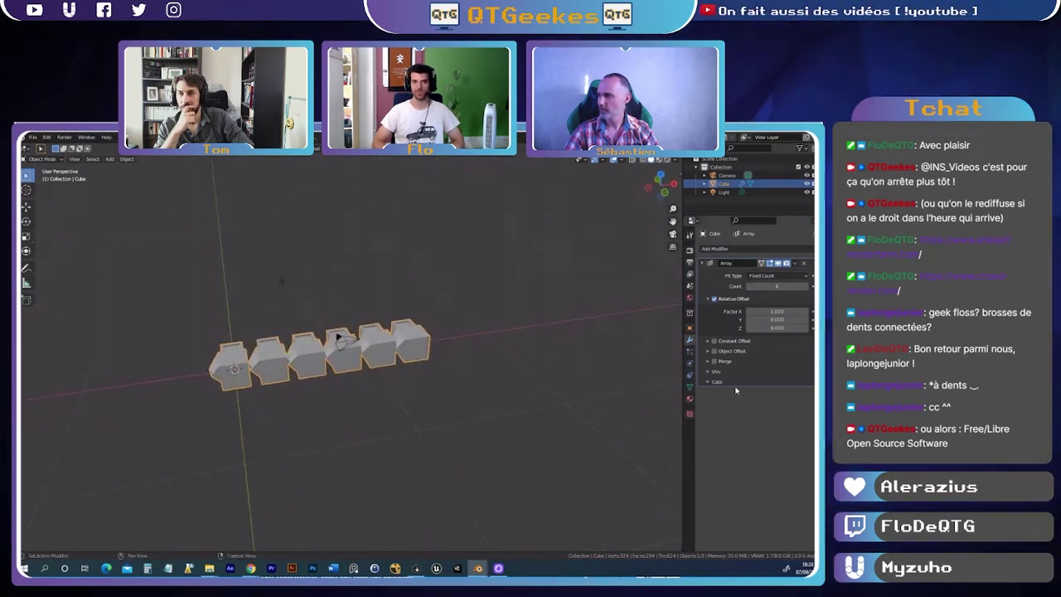
# - Remove the Array modifier, undo to restore it, and view the whole row
pyautogui.hotkey('ctrl', 'x')
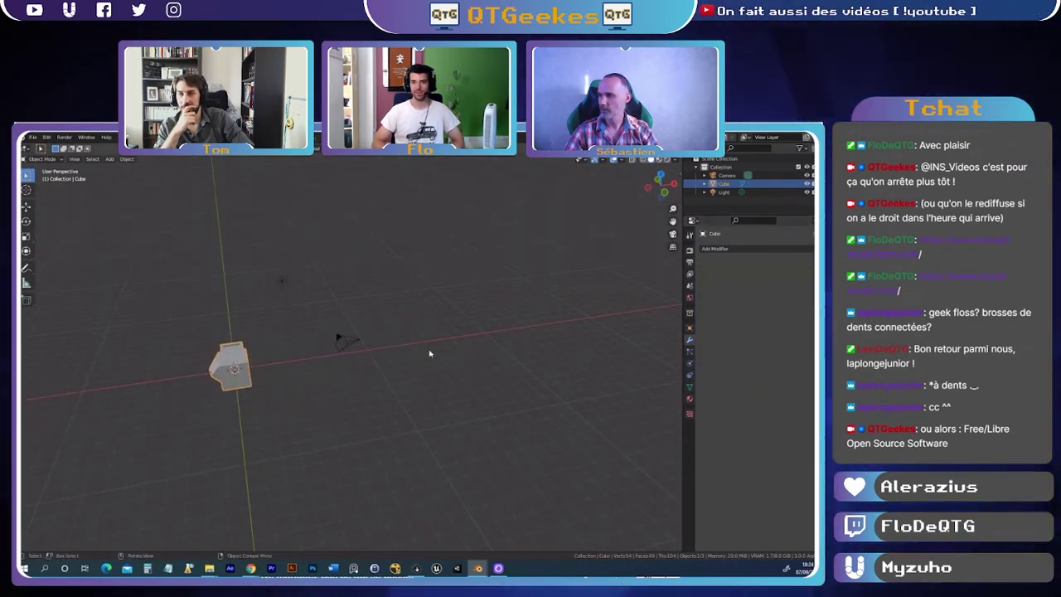
pyautogui.hotkey('ctrl', 'z')
pyautogui.scroll(3, 373, 348)
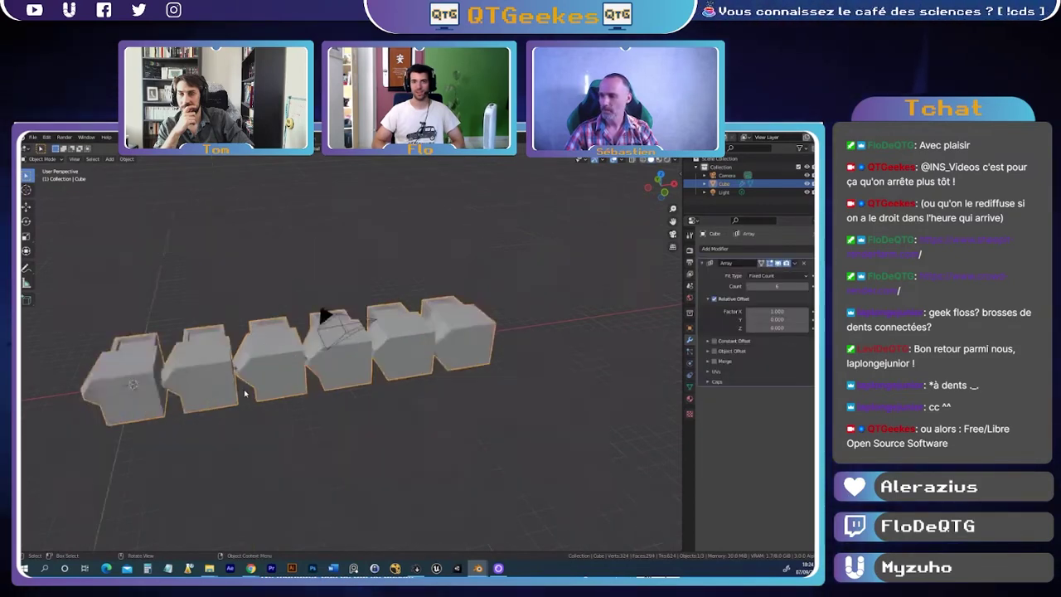
pyautogui.scroll(3, 332, 323)
pyautogui.scroll(2, 344, 379)
pyautogui.moveTo(344, 379); pyautogui.dragTo(732, 340, button='middle')
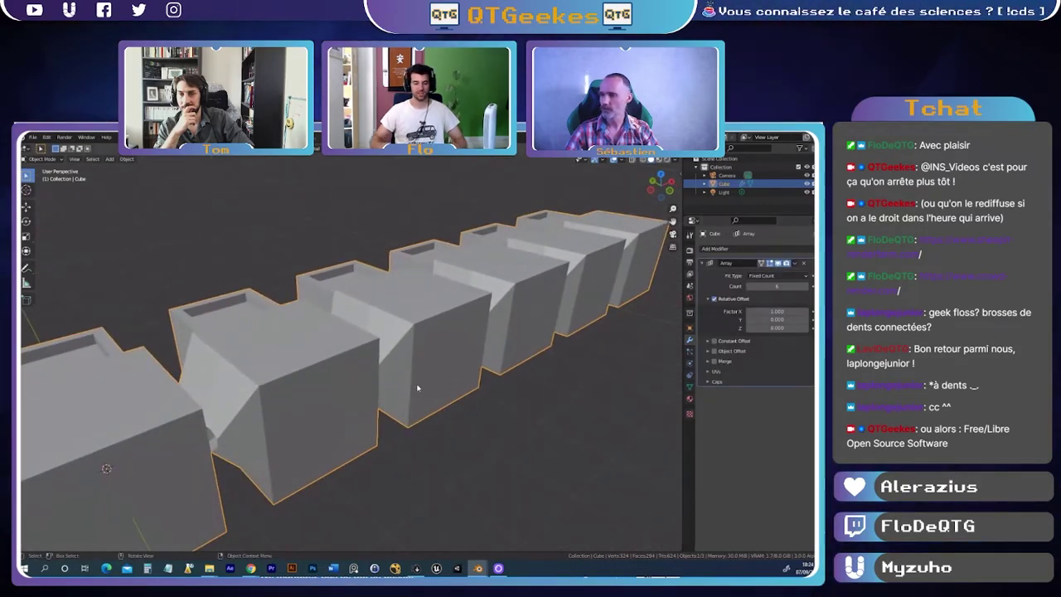
pyautogui.moveTo(417, 387); pyautogui.dragTo(416, 341, button='middle')
# - In Edit Mode, pull a vertex outward to stretch the spikes on every copy
pyautogui.press('Tab')
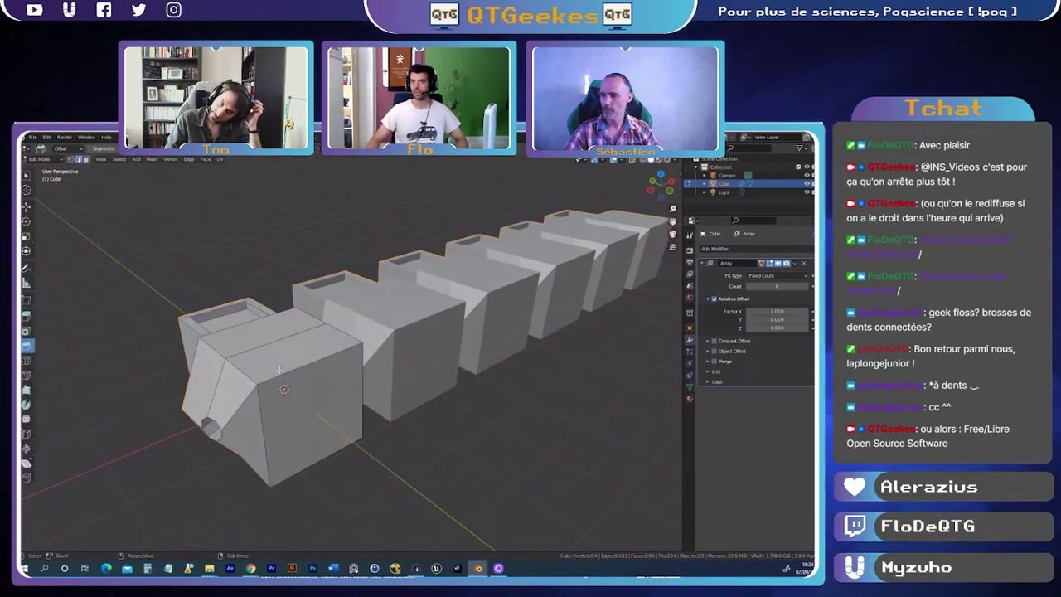
pyautogui.moveTo(260, 386); pyautogui.dragTo(525, 315, button='middle')
pyautogui.press('g')
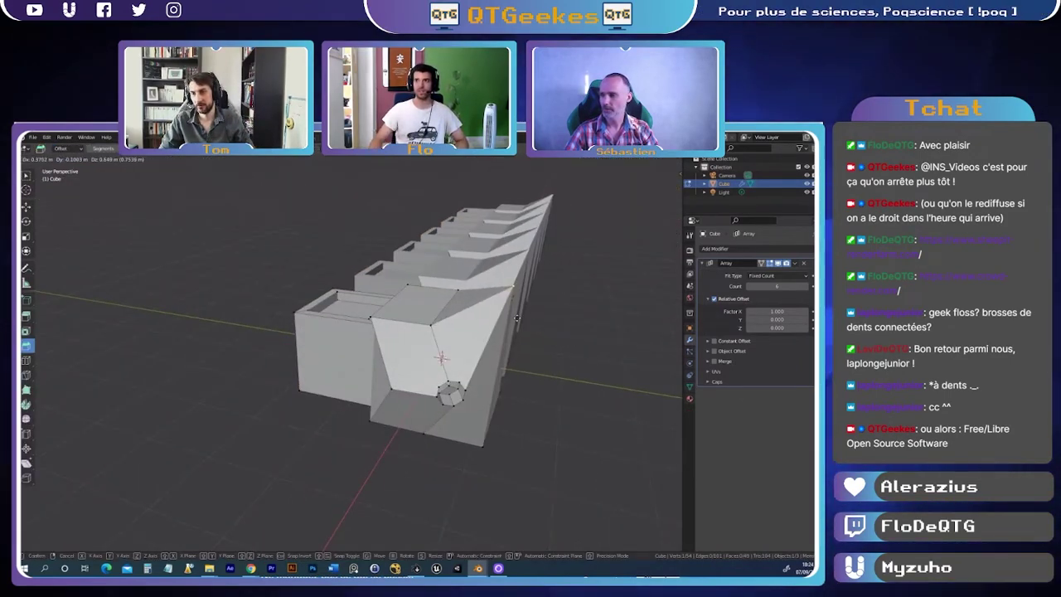
pyautogui.click(547, 335)
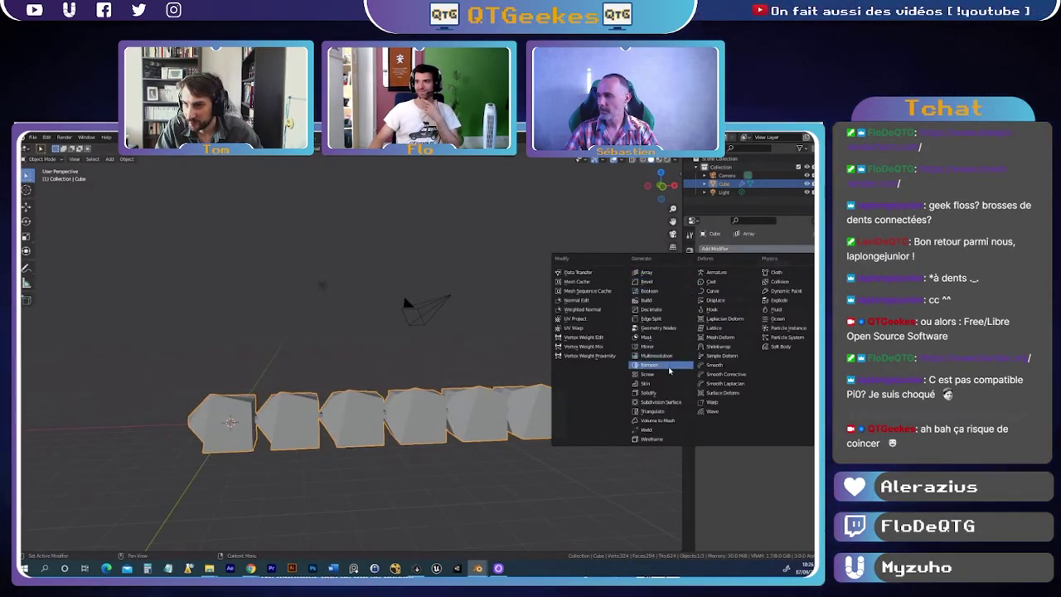
# - Add a Multiresolution modifier to the arrayed mesh
pyautogui.click(669, 357)
pyautogui.moveTo(414, 302); pyautogui.dragTo(613, 320, button='middle')
pyautogui.scroll(5, 343, 439)
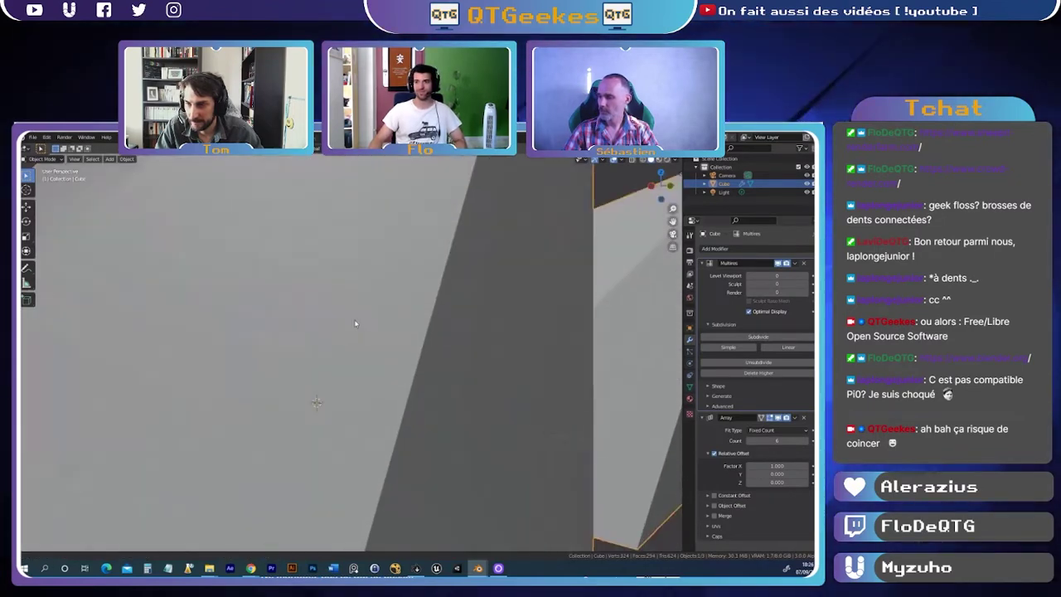
pyautogui.scroll(-5, 356, 324)
pyautogui.scroll(1, 367, 332)
pyautogui.press('Tab')
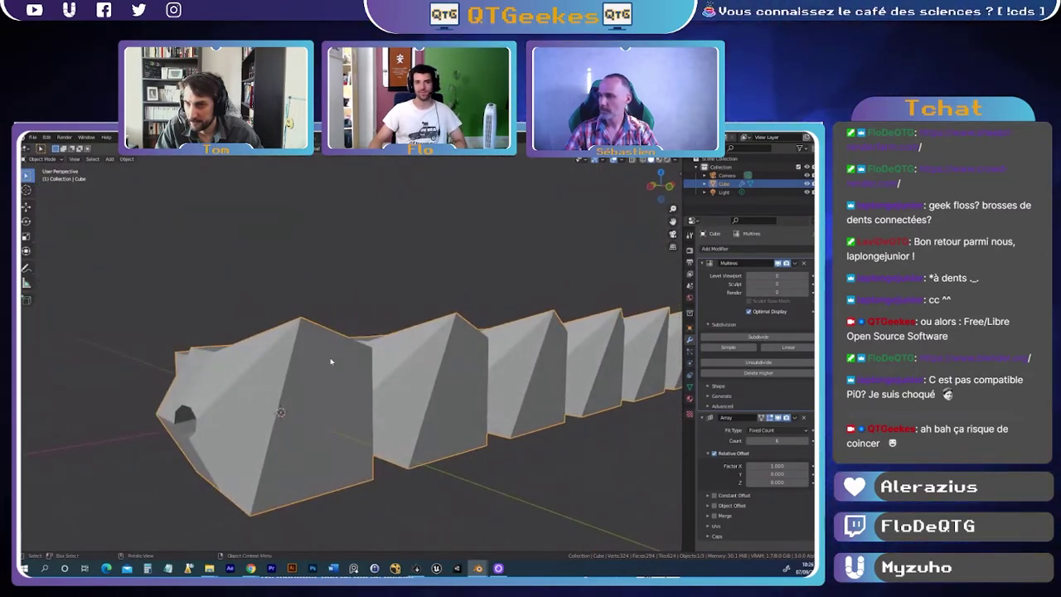
pyautogui.moveTo(576, 325)
pyautogui.mouseDown(button='middle')
pyautogui.moveTo(303, 285)
pyautogui.moveTo(287, 366)
pyautogui.moveTo(323, 351)
pyautogui.mouseUp(button='middle')
pyautogui.press('Tab')
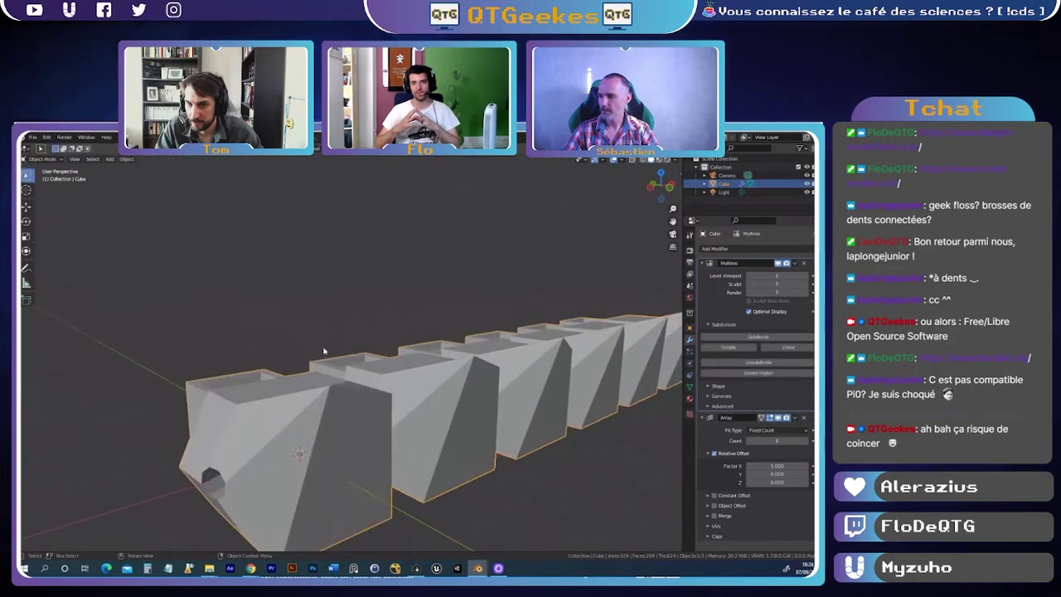
# - Subdivide the Multiresolution modifier up to level 5
pyautogui.click(752, 337)
pyautogui.click(752, 338)
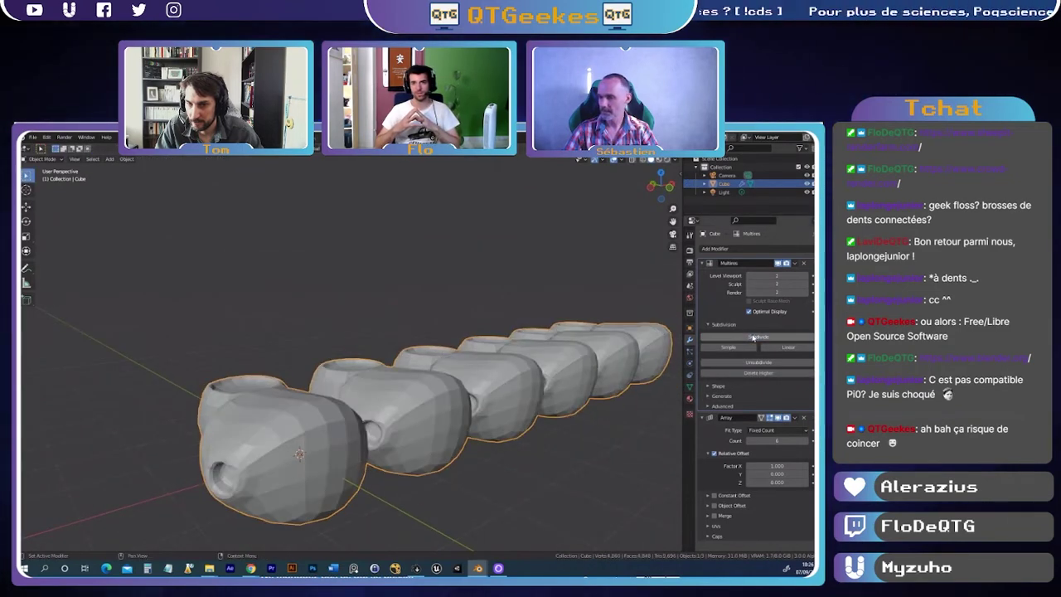
pyautogui.click(752, 337)
pyautogui.click(752, 337)
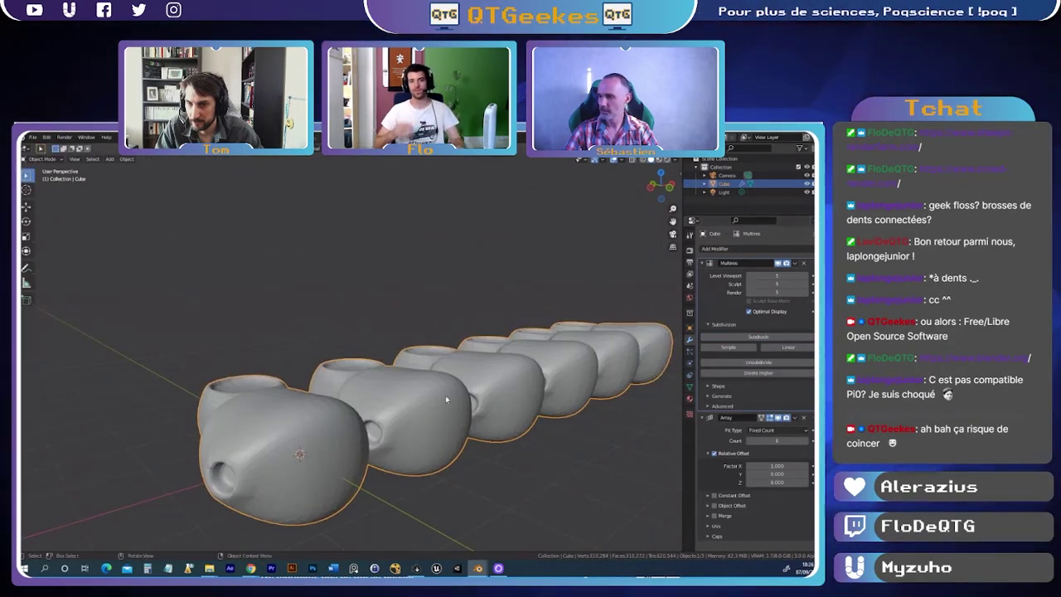
pyautogui.moveTo(365, 407)
pyautogui.mouseDown(button='middle')
pyautogui.moveTo(344, 365)
pyautogui.moveTo(362, 363)
pyautogui.mouseUp(button='middle')
# - Inset the front face of the first block and return to Object Mode
pyautogui.press('Tab')
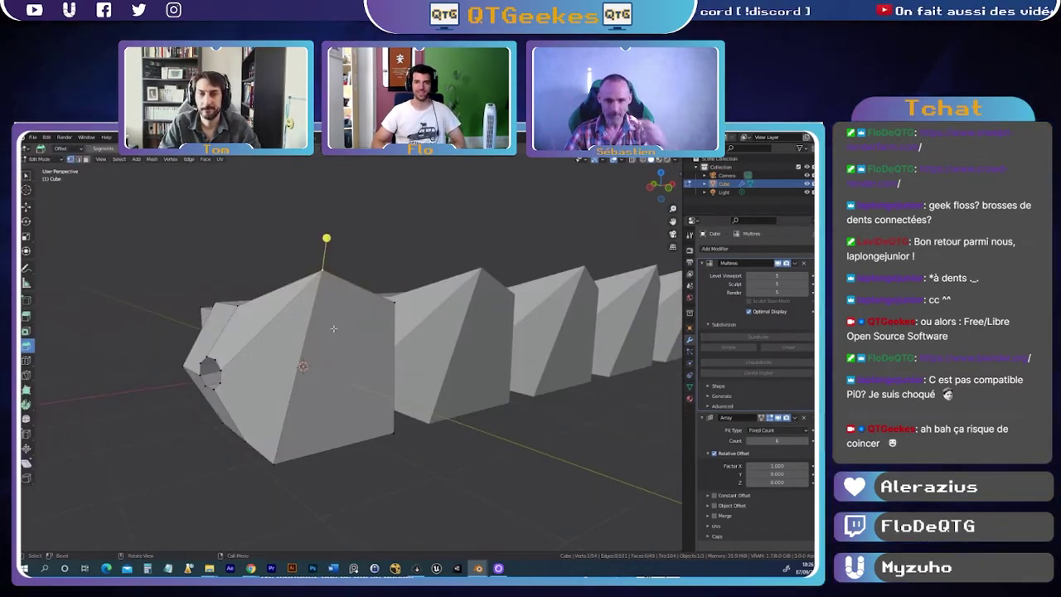
pyautogui.press('Tab')
pyautogui.press('Tab')
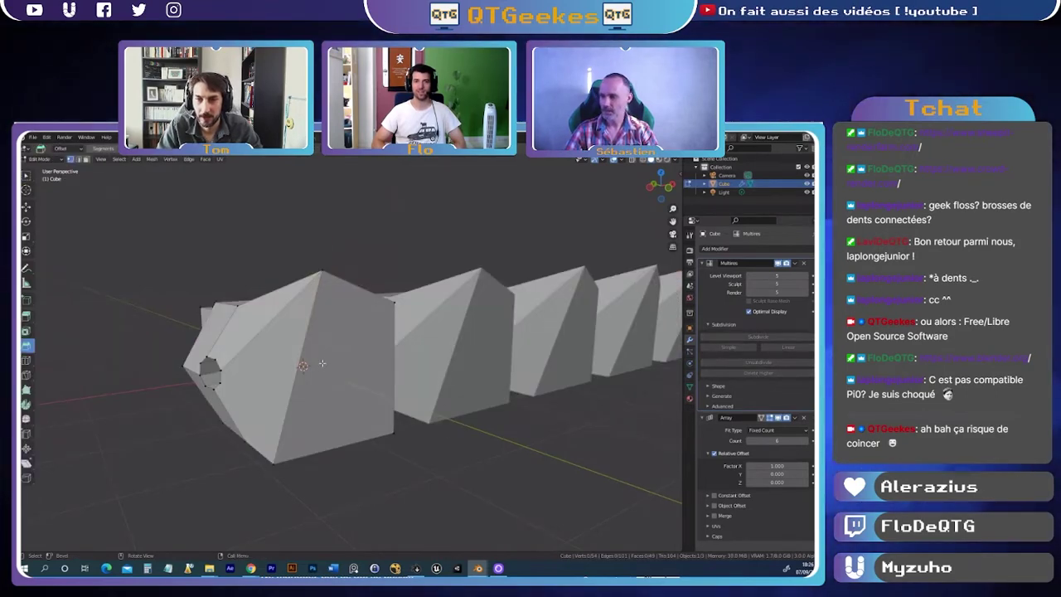
pyautogui.click(334, 366)
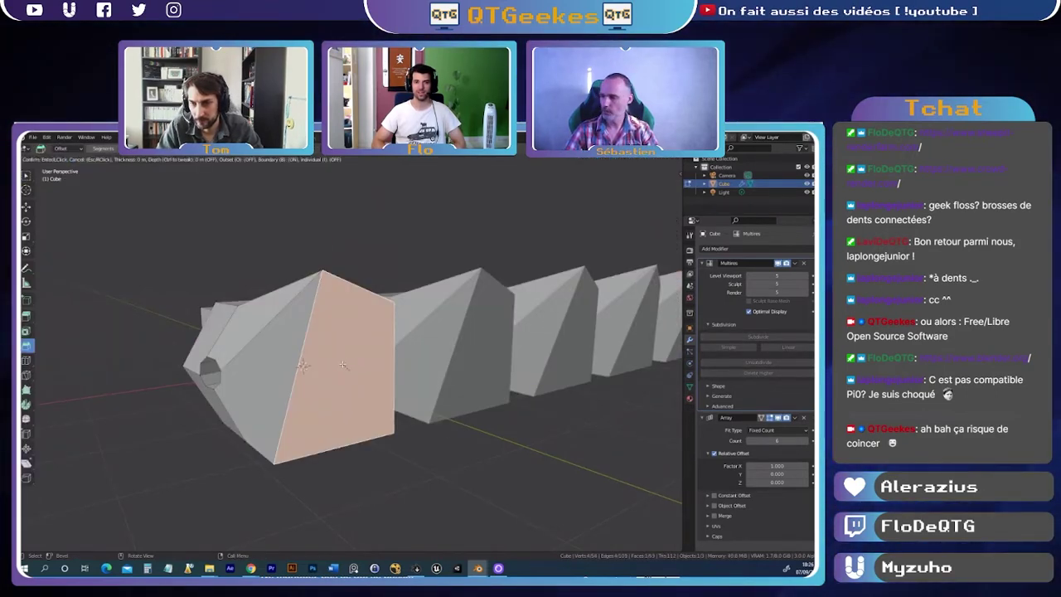
pyautogui.press('Return')
pyautogui.press('Tab')
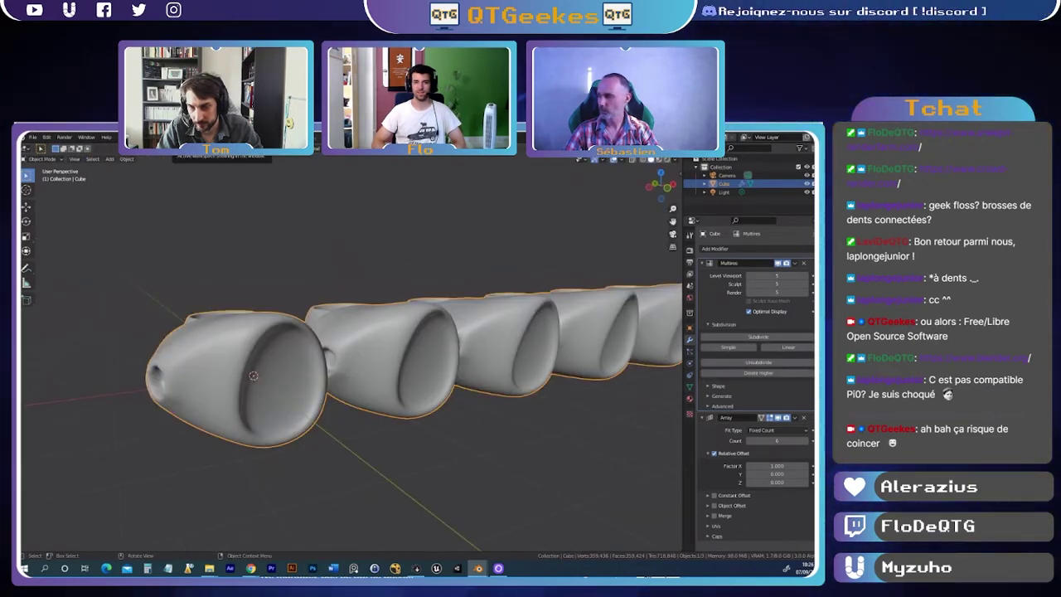
pyautogui.click(47, 137)
# - Start a new General file, discarding the unsaved arrayed-block work
pyautogui.click(33, 137)
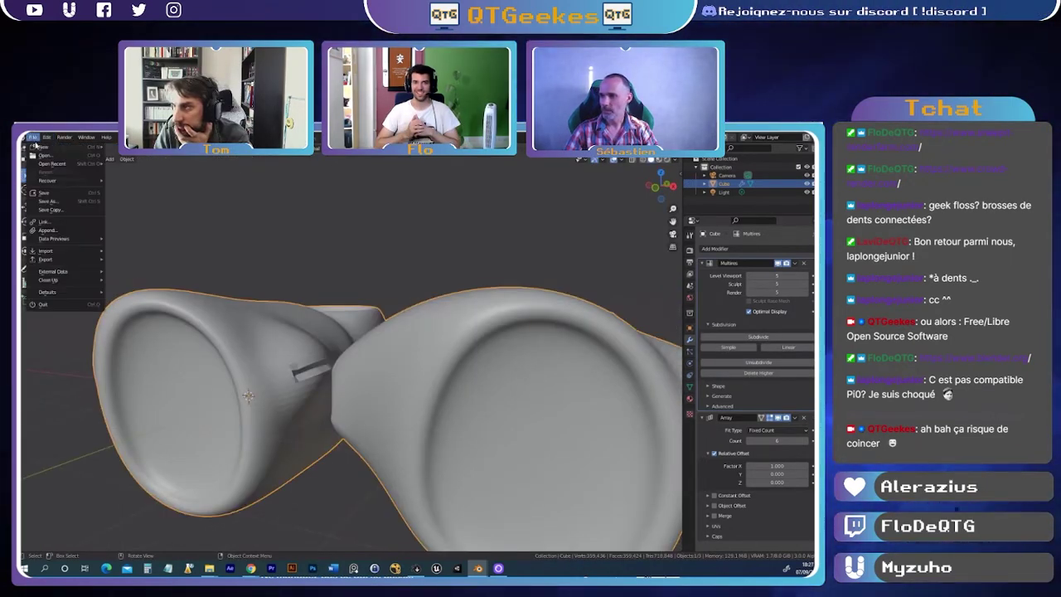
pyautogui.click(133, 148)
pyautogui.click(430, 358)
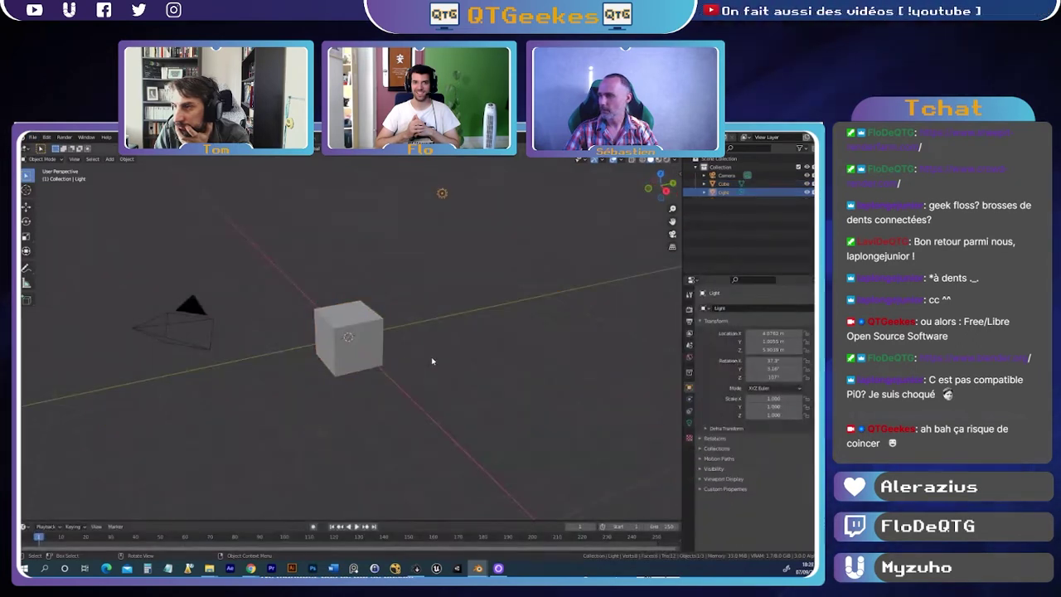
pyautogui.scroll(3, 373, 357)
pyautogui.moveTo(370, 359)
pyautogui.mouseDown(button='middle')
pyautogui.moveTo(437, 360)
pyautogui.moveTo(482, 170)
pyautogui.moveTo(630, 237)
pyautogui.moveTo(467, 383)
pyautogui.moveTo(206, 216)
pyautogui.mouseUp(button='middle')
# - Select the cube's top face in Edit Mode, then return to Object Mode
pyautogui.press('Tab')
pyautogui.hotkey('alt', 'a')
pyautogui.press('3')
pyautogui.click(344, 294)
pyautogui.press('Tab')
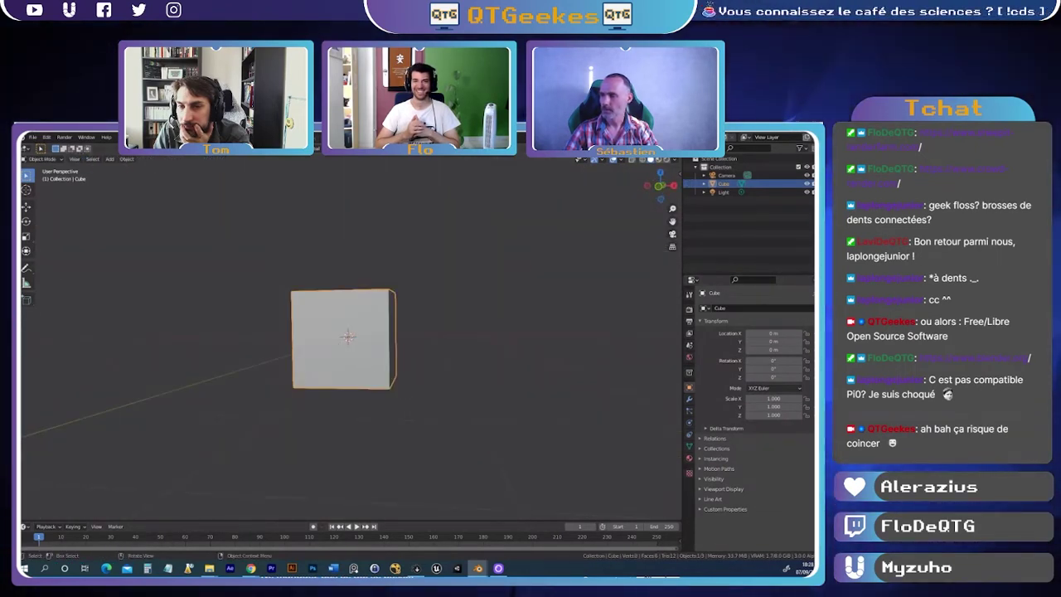
# - In Sculpt Mode, set a 150 px brush and sculpt a bulge on the cube's lower front corner
pyautogui.hotkey('ctrl', 'pagedown')
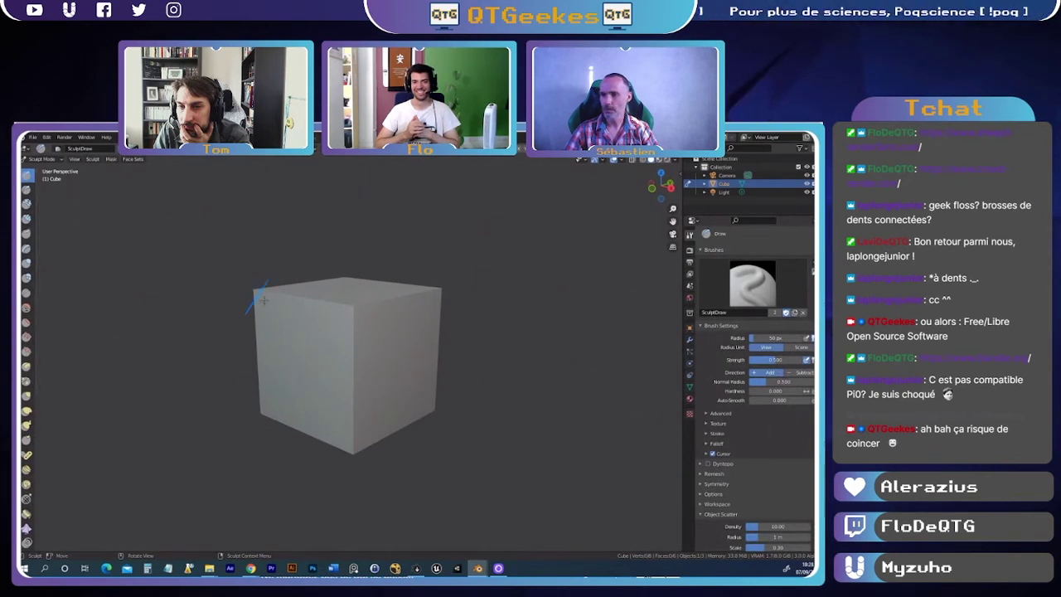
pyautogui.press('f')
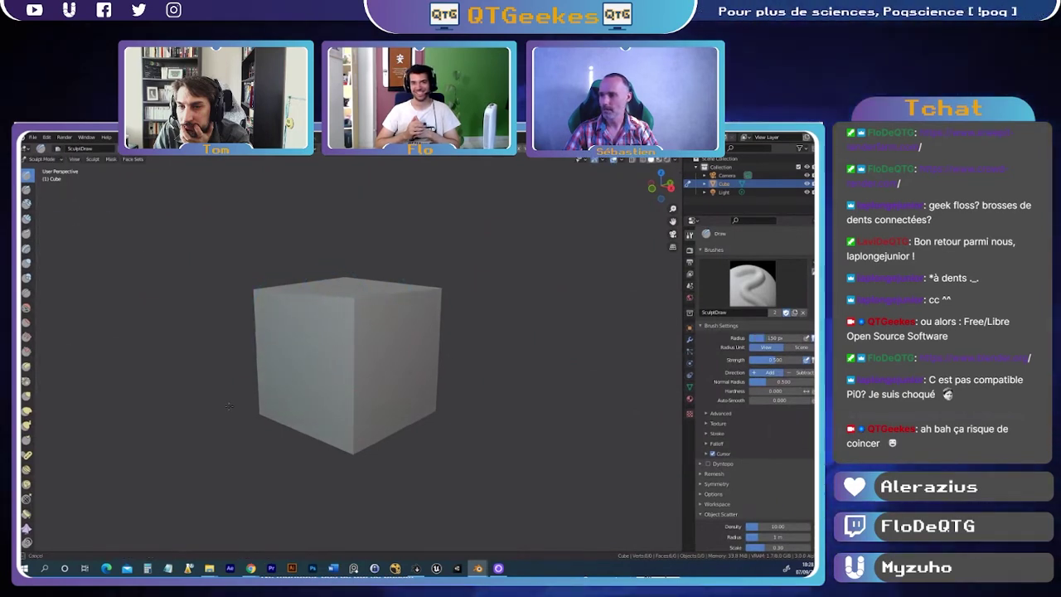
pyautogui.moveTo(370, 337); pyautogui.dragTo(414, 433)
pyautogui.moveTo(316, 333); pyautogui.dragTo(294, 303, button='middle')
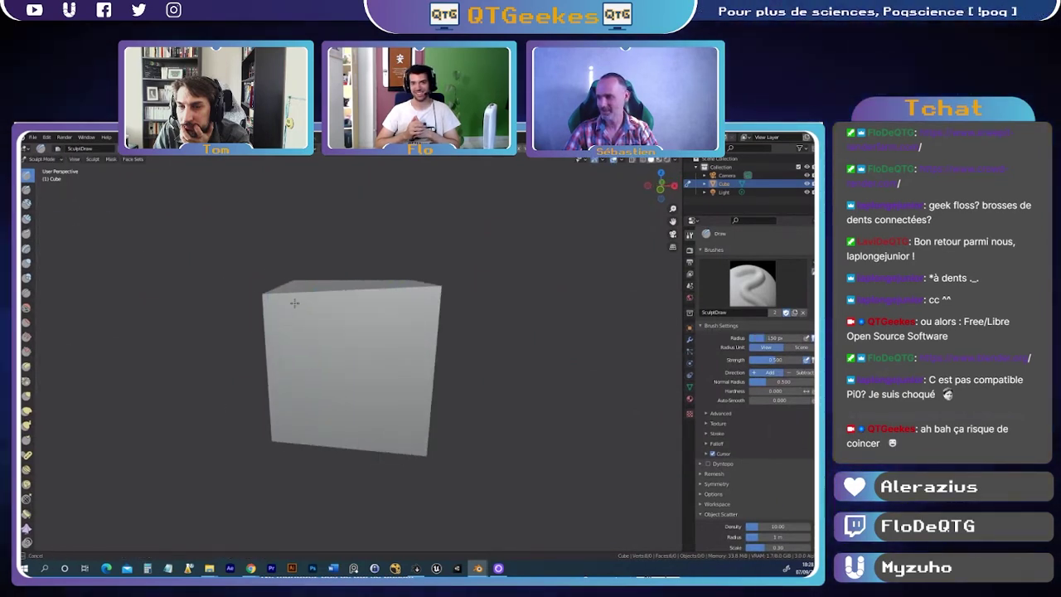
pyautogui.moveTo(355, 329)
pyautogui.mouseDown(button='middle')
pyautogui.moveTo(372, 310)
pyautogui.moveTo(436, 291)
pyautogui.mouseUp(button='middle')
# - Return to the Layout workspace and put the cube in Edit Mode, toggling its selection
pyautogui.hotkey('ctrl', 'Tab')
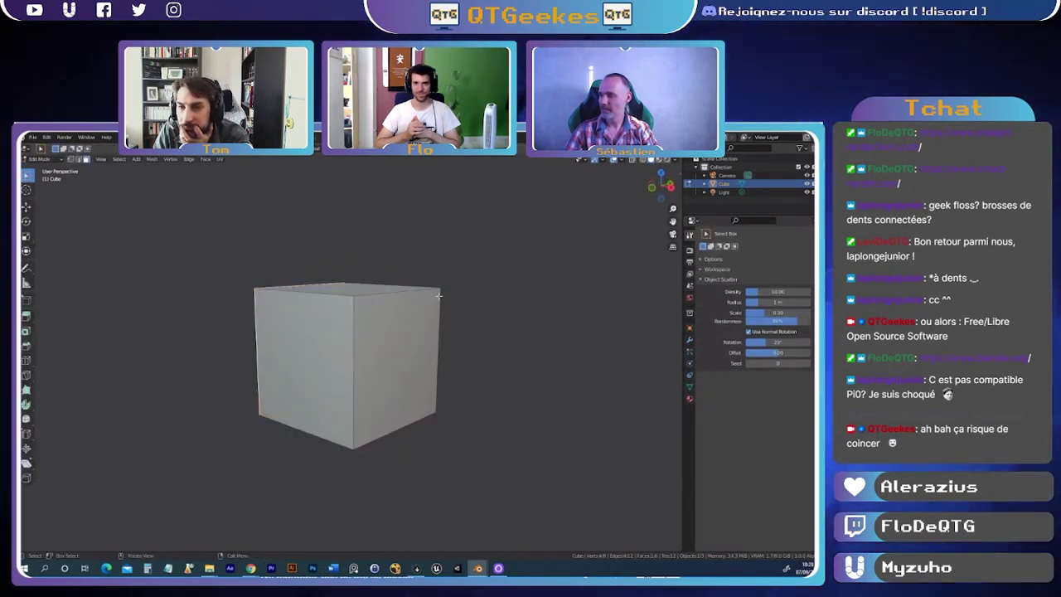
pyautogui.hotkey('ctrl', 'pageup')
pyautogui.moveTo(232, 240); pyautogui.dragTo(372, 349, button='middle')
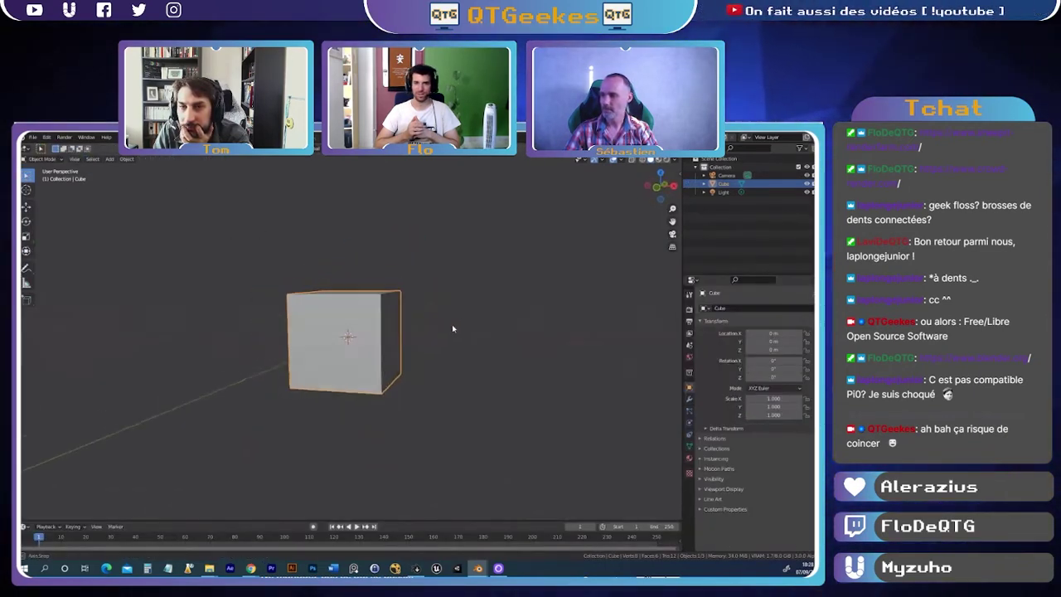
pyautogui.press('Tab')
pyautogui.press('a')
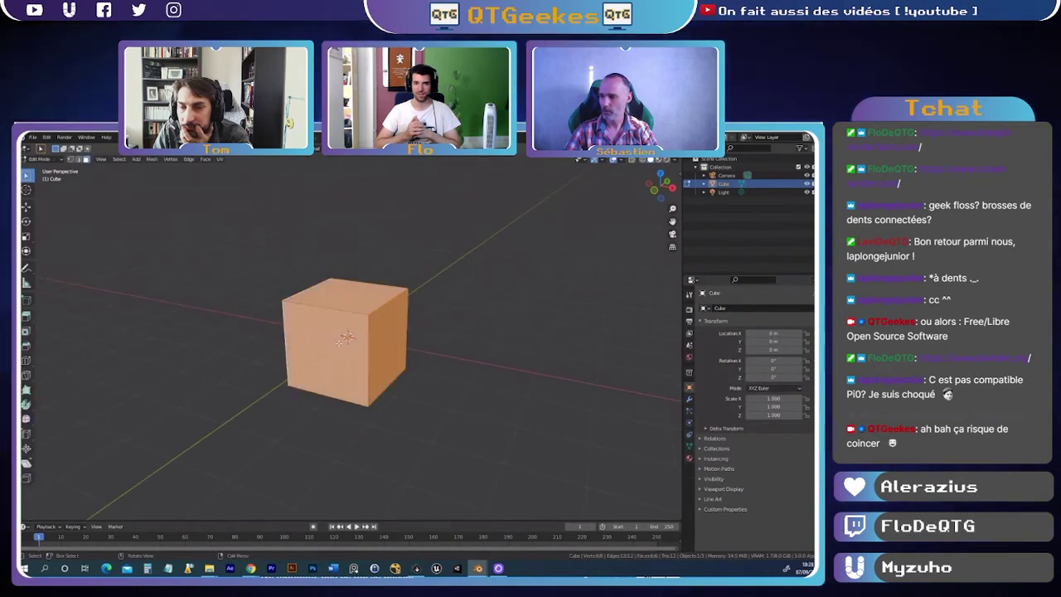
pyautogui.hotkey('alt', 'a')
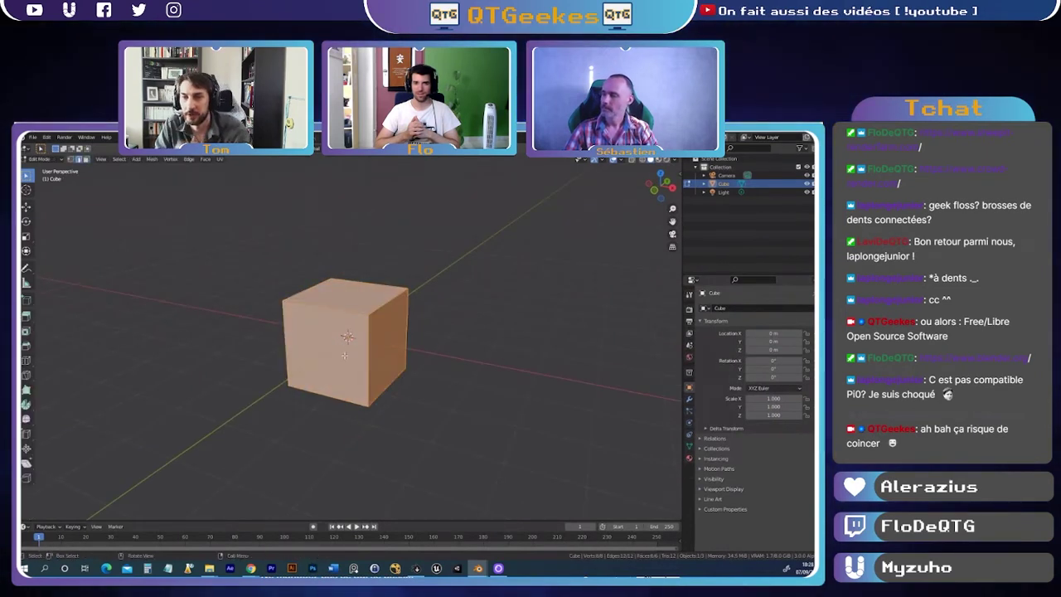
# - Subdivide the cube three times into a dense grid, then go back to Object Mode
pyautogui.rightClick(344, 354)
pyautogui.click(311, 266)
pyautogui.rightClick(311, 267)
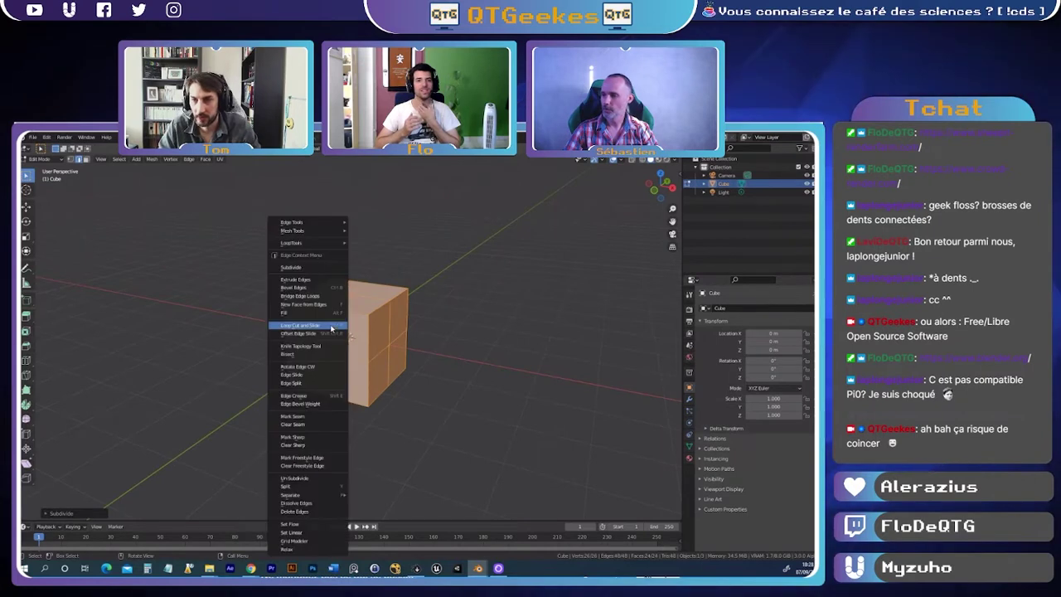
pyautogui.click(311, 267)
pyautogui.rightClick(333, 331)
pyautogui.click(319, 267)
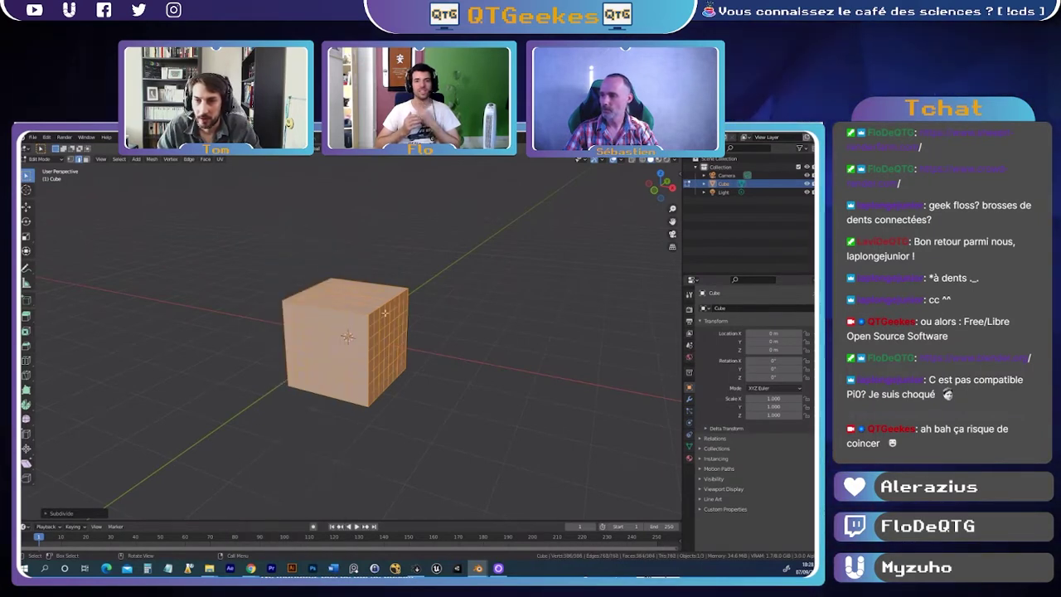
pyautogui.press('Tab')
# - Sculpt a dent into the cube in the Sculpting workspace and bring up the Add Modifier list
pyautogui.click(157, 138)
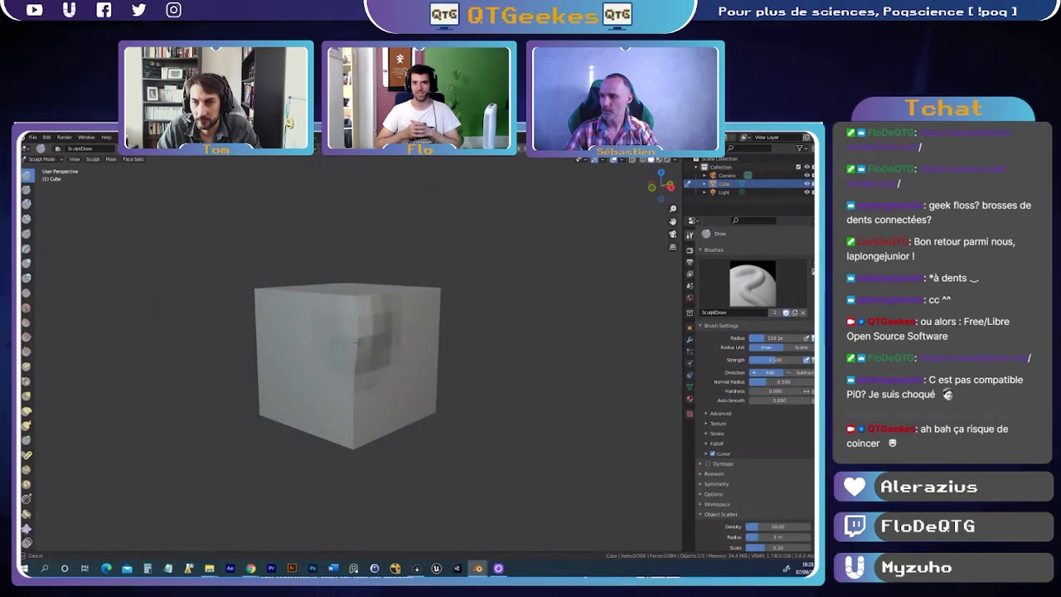
pyautogui.click(97, 137)
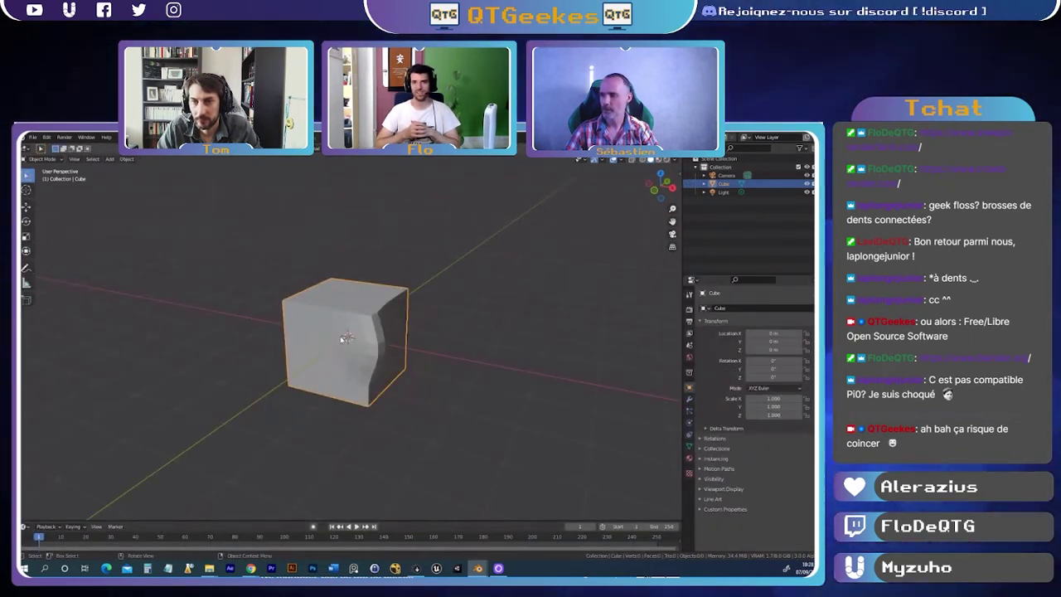
pyautogui.press('Tab')
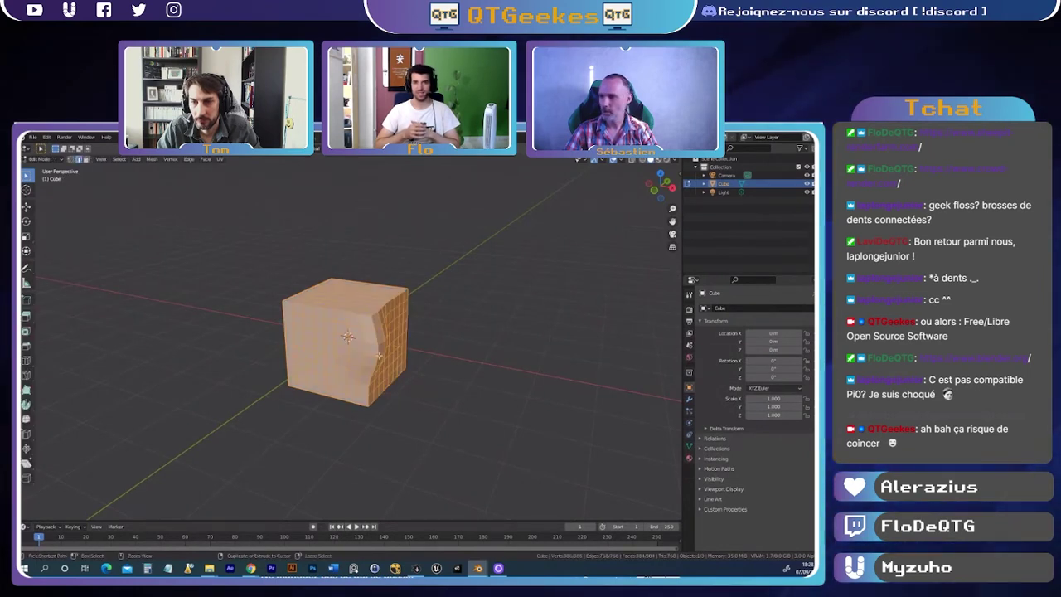
pyautogui.press('Tab')
pyautogui.click(178, 136)
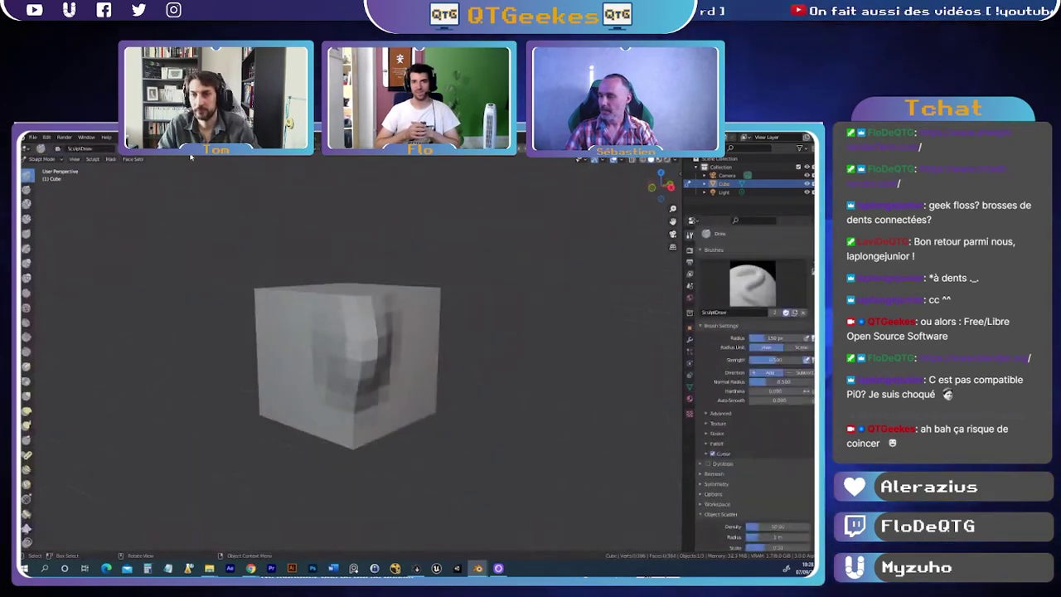
pyautogui.click(136, 137)
pyautogui.click(726, 249)
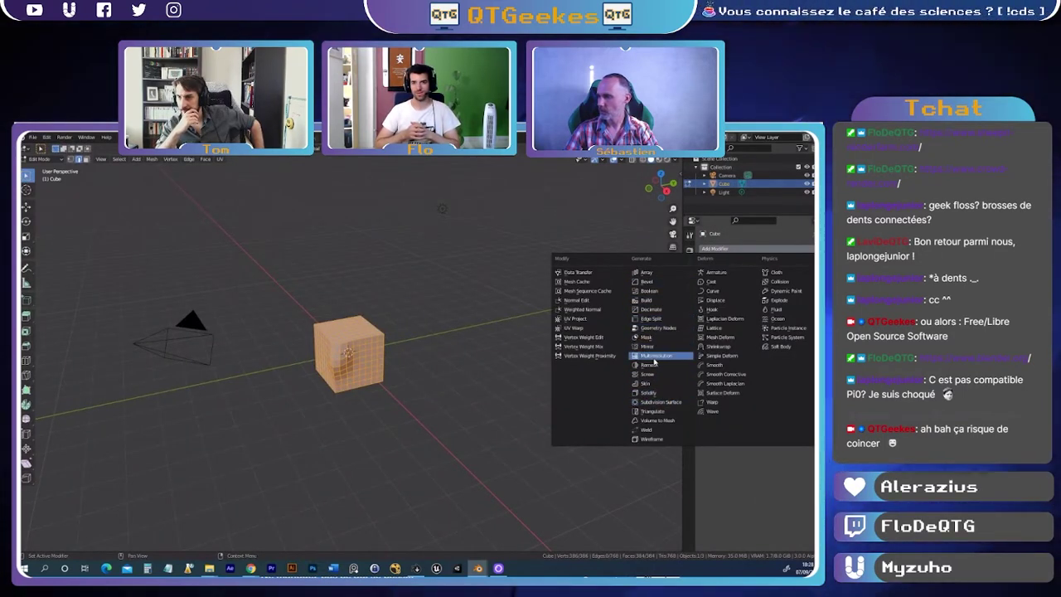
# - Add a Multires modifier to the cube and subdivide it twice to level 4
pyautogui.click(659, 356)
pyautogui.press('Tab')
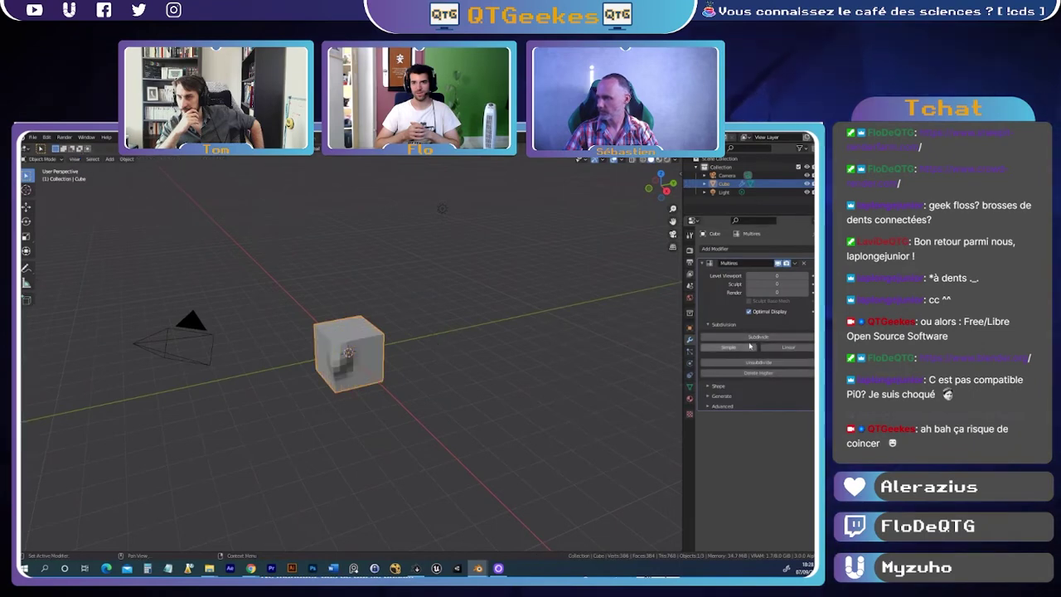
pyautogui.click(754, 338)
pyautogui.click(753, 337)
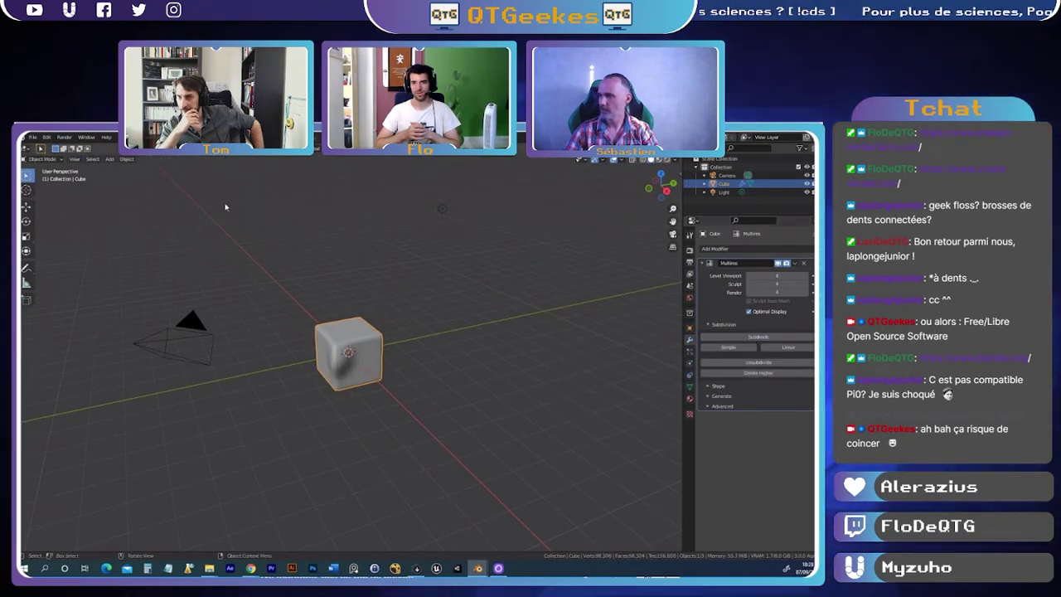
# - Inspect the sculpted dents from several angles across Sculpting, Edit Mode and Layout
pyautogui.hotkey('ctrl', 'pagedown')
pyautogui.hotkey('ctrl', 'pagedown')
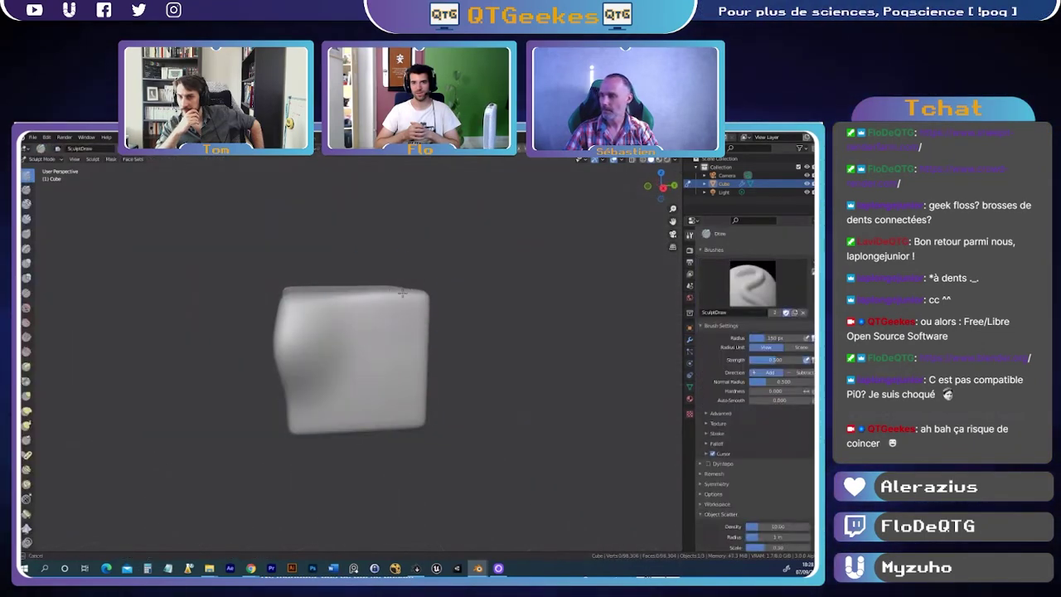
pyautogui.moveTo(392, 350)
pyautogui.mouseDown(button='middle')
pyautogui.moveTo(387, 367)
pyautogui.moveTo(390, 313)
pyautogui.mouseUp(button='middle')
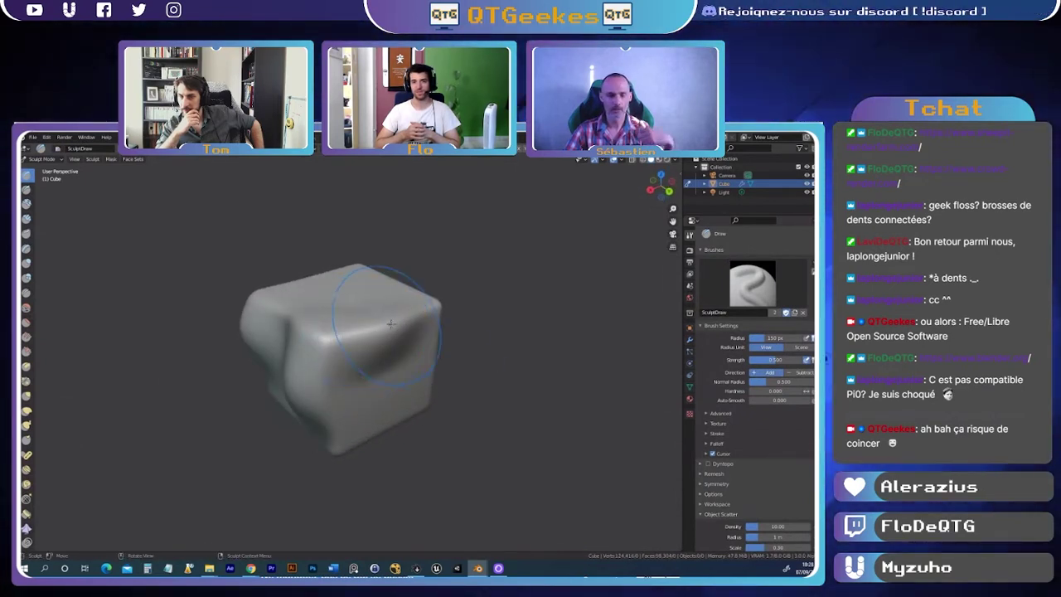
pyautogui.moveTo(322, 336); pyautogui.dragTo(306, 298, button='middle')
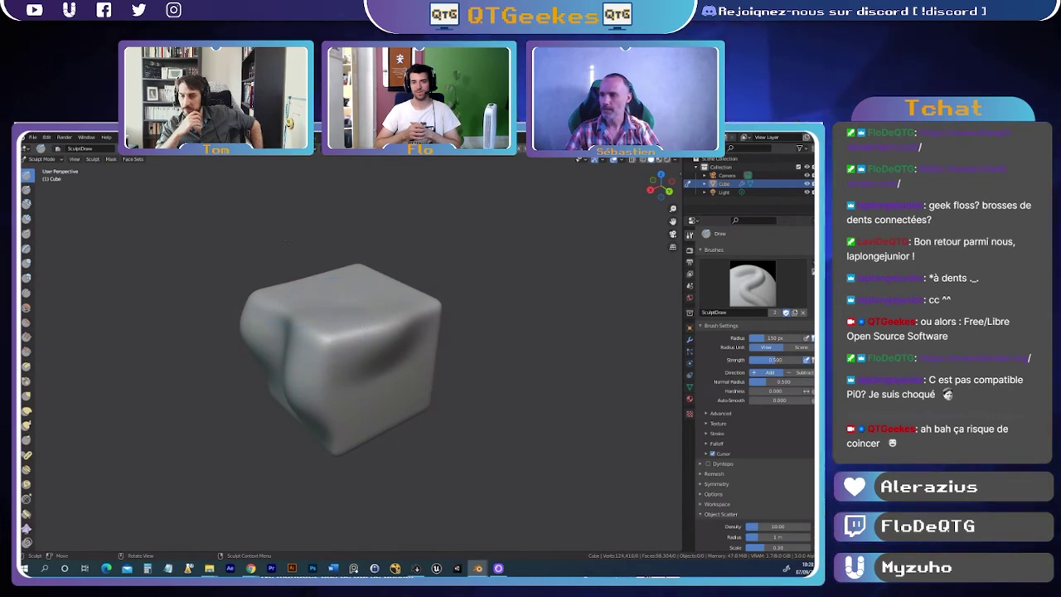
pyautogui.hotkey('ctrl', 'pageup')
pyautogui.hotkey('ctrl', 'pageup')
pyautogui.press('Tab')
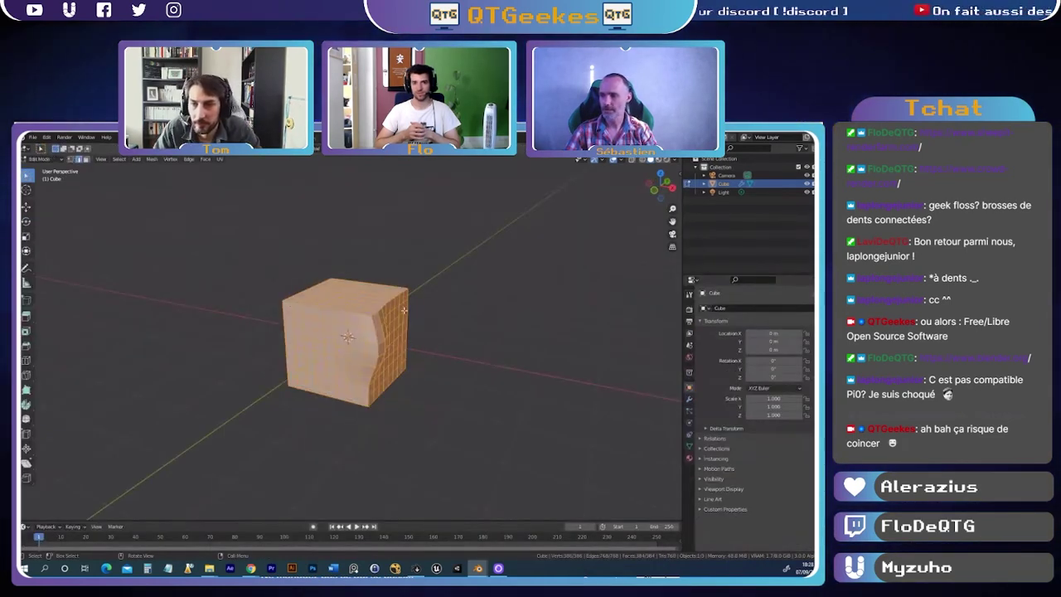
pyautogui.hotkey('ctrl', 'pagedown')
pyautogui.hotkey('ctrl', 'pagedown')
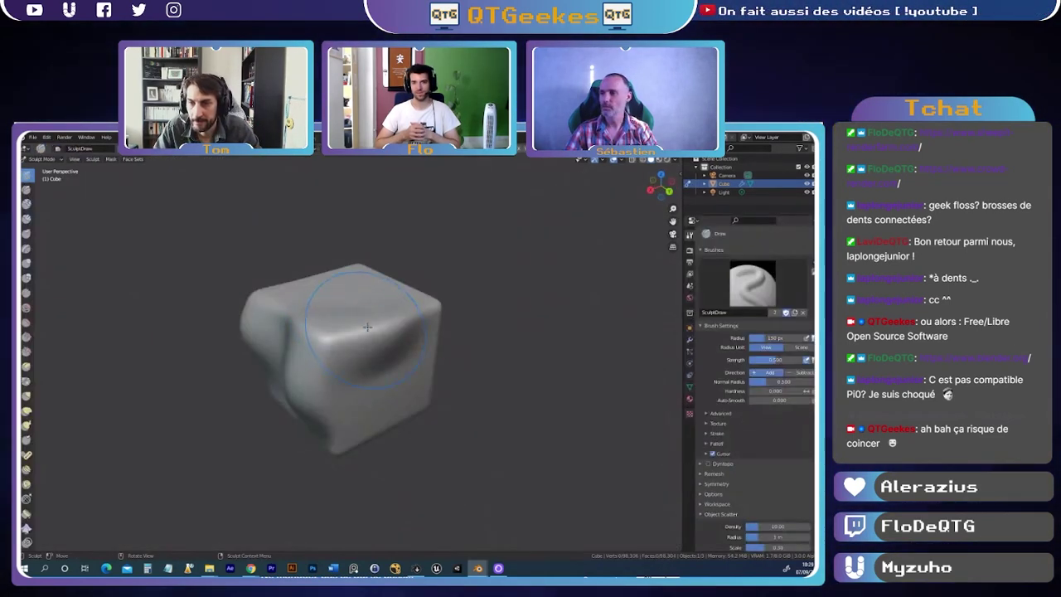
pyautogui.moveTo(368, 326); pyautogui.dragTo(396, 248, button='middle')
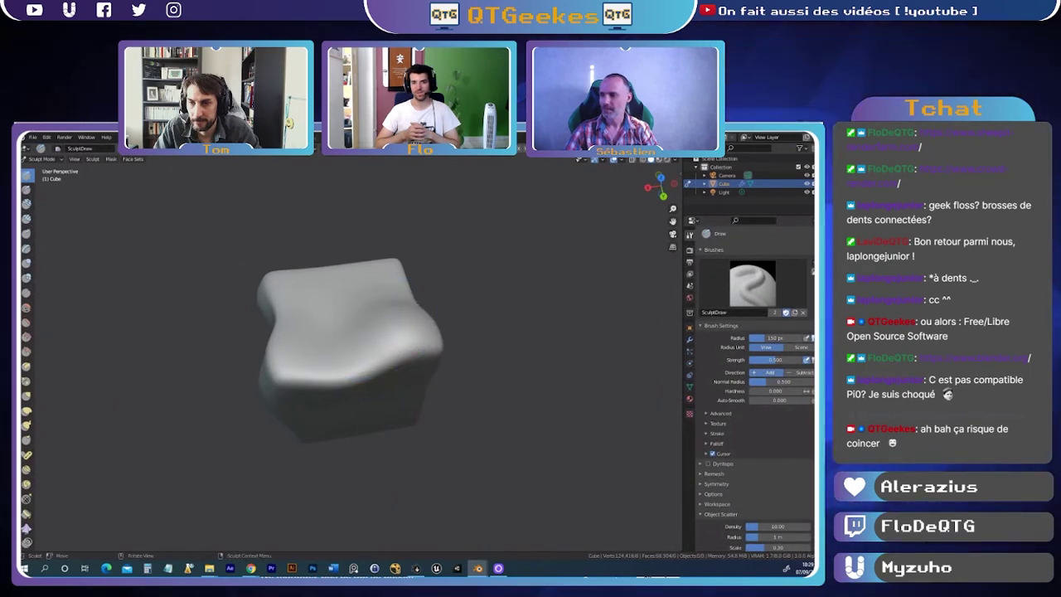
pyautogui.hotkey('ctrl', 'pageup')
pyautogui.hotkey('ctrl', 'pageup')
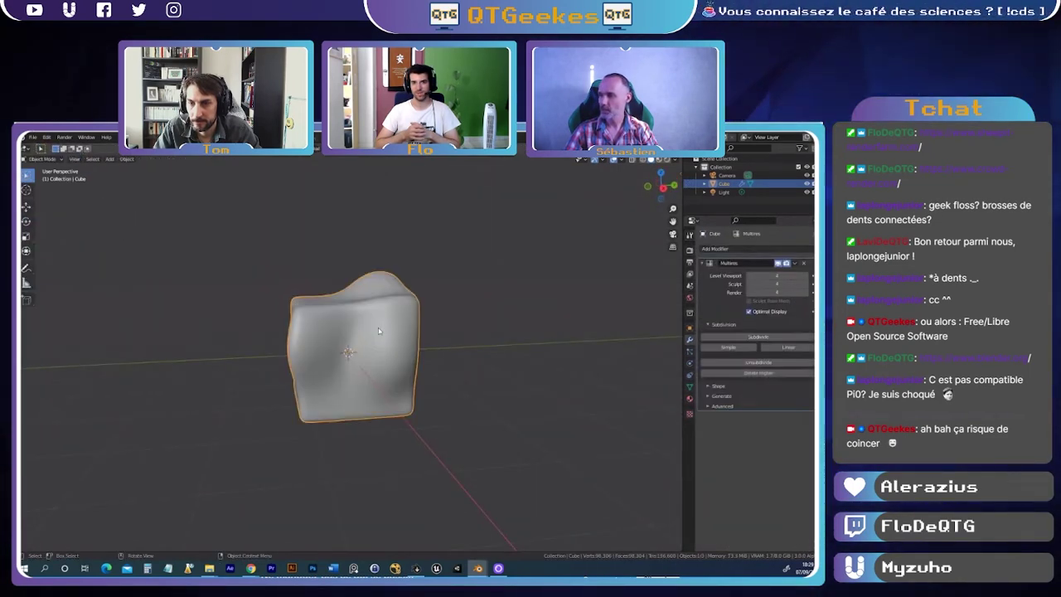
# - Test-apply the Multires modifier, inspect the dense mesh, then undo to restore the modifier
pyautogui.moveTo(379, 332); pyautogui.dragTo(431, 327, button='middle')
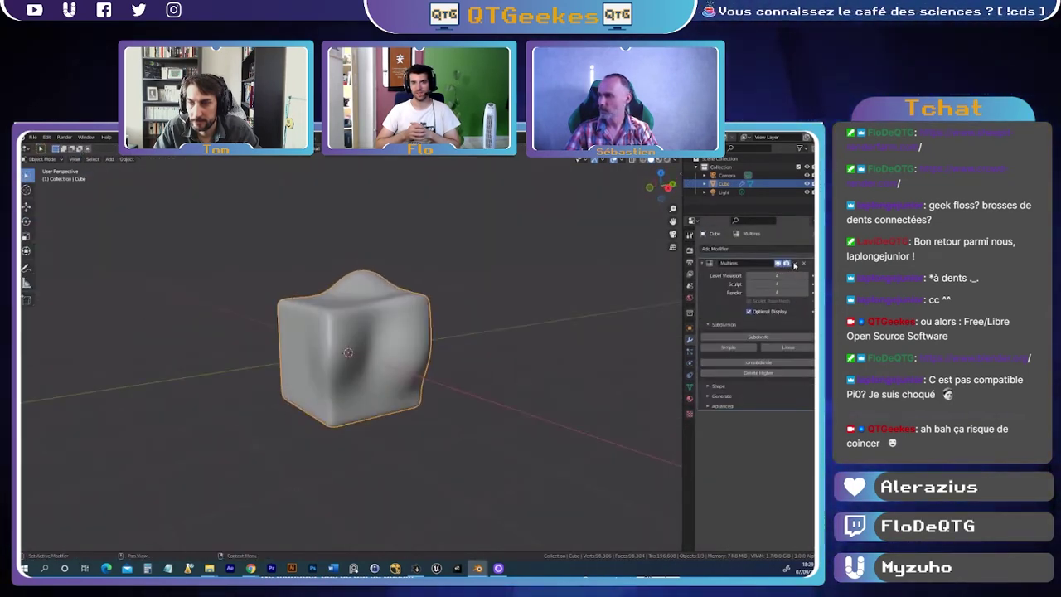
pyautogui.click(771, 276)
pyautogui.press('Tab')
pyautogui.moveTo(373, 348)
pyautogui.mouseDown(button='middle')
pyautogui.moveTo(418, 348)
pyautogui.moveTo(393, 372)
pyautogui.mouseUp(button='middle')
pyautogui.scroll(3, 417, 348)
pyautogui.scroll(3, 417, 348)
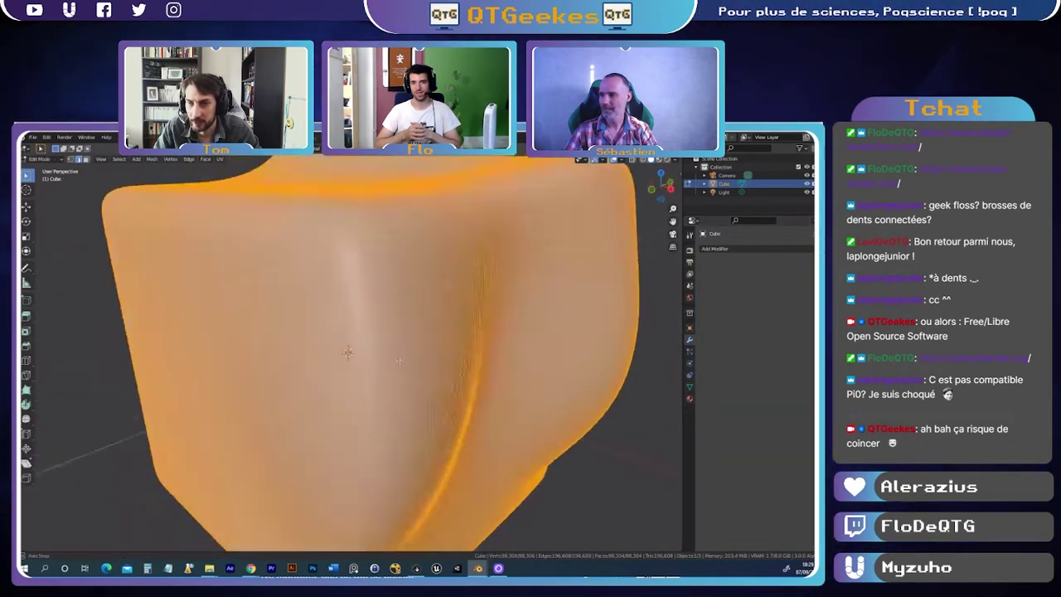
pyautogui.press('Tab')
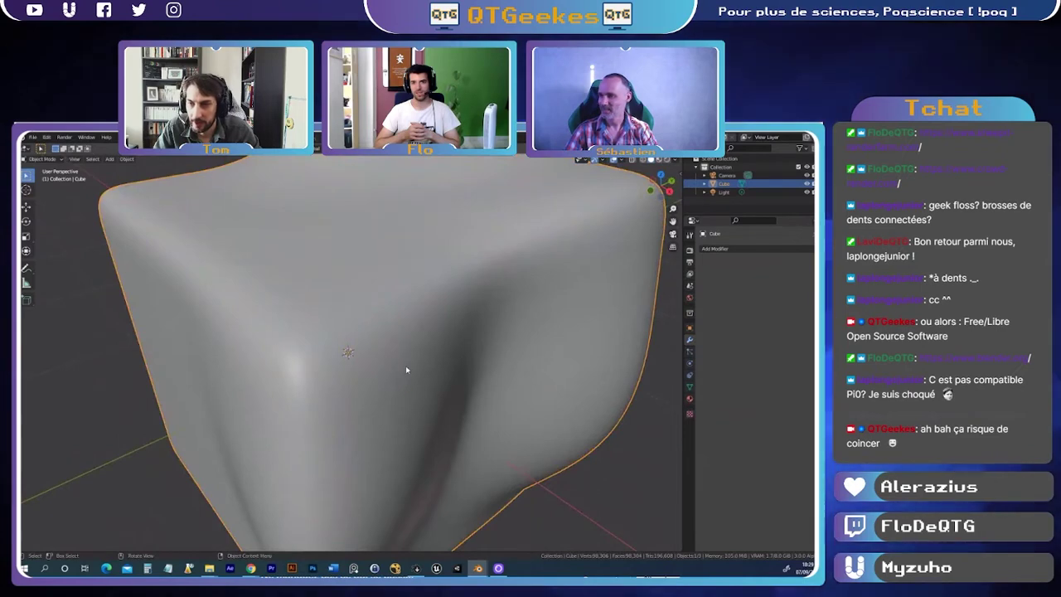
pyautogui.hotkey('ctrl', 'z')
pyautogui.hotkey('ctrl', 'z')
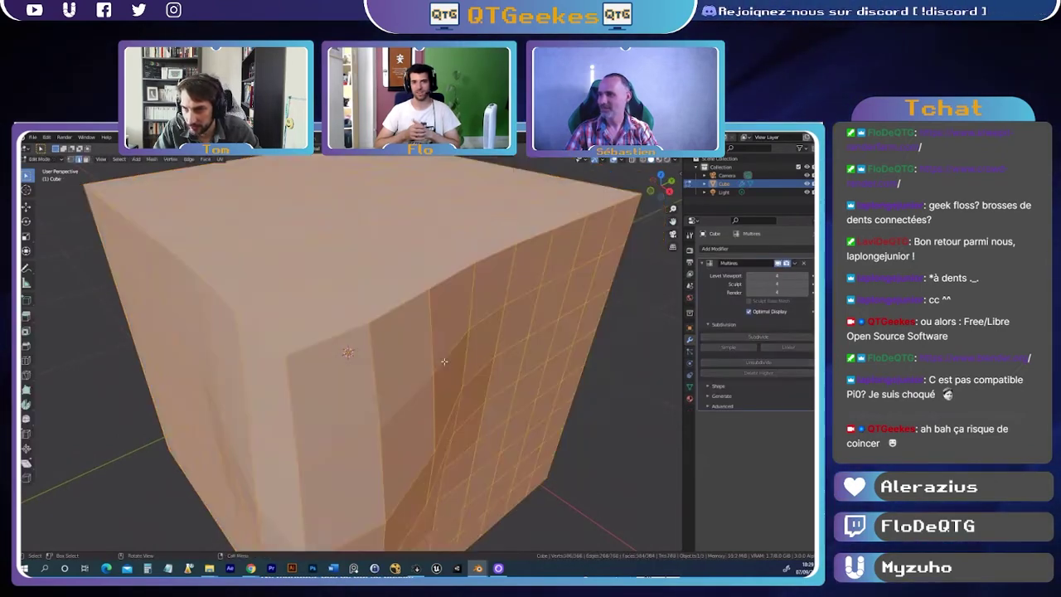
pyautogui.hotkey('ctrl', 'z')
# - Lower the Multires viewport level to 0 and render the cube with F12 to check smoothness
pyautogui.scroll(-5, 402, 367)
pyautogui.moveTo(425, 372)
pyautogui.mouseDown(button='middle')
pyautogui.moveTo(415, 309)
pyautogui.moveTo(673, 342)
pyautogui.mouseUp(button='middle')
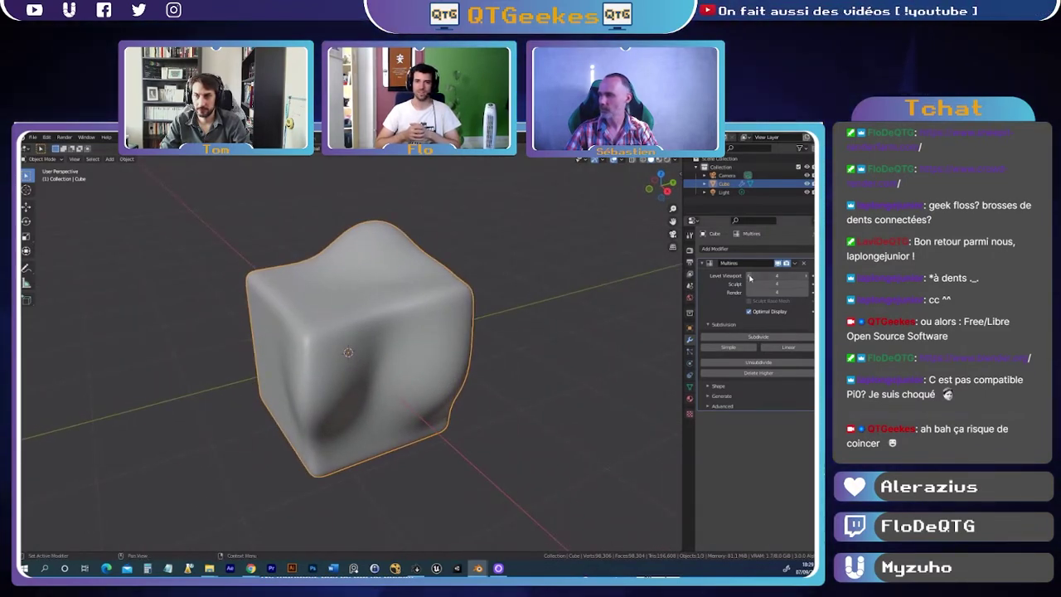
pyautogui.click(751, 278)
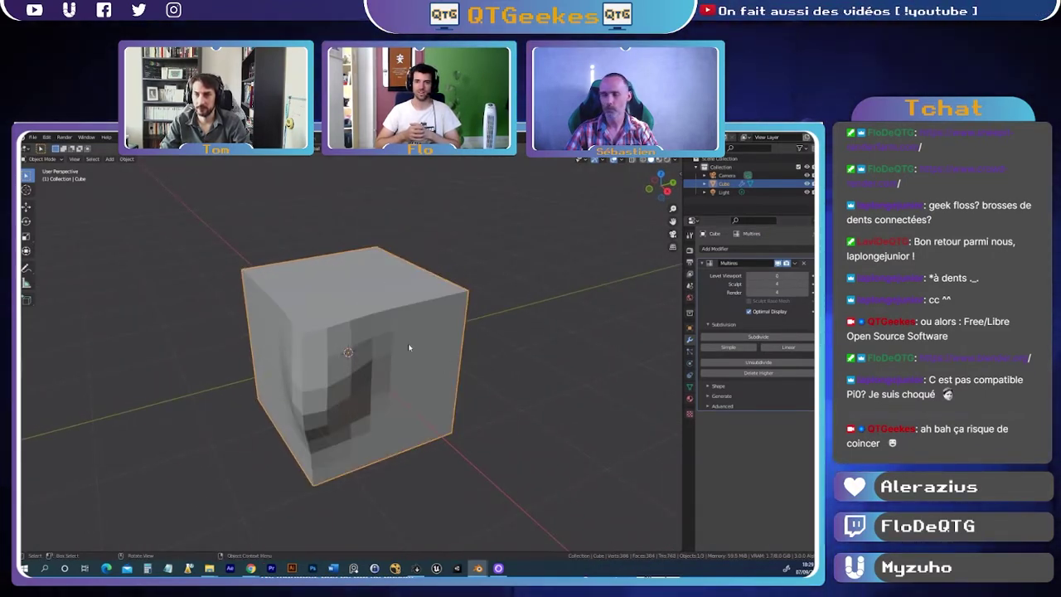
pyautogui.moveTo(407, 350); pyautogui.dragTo(411, 380, button='middle')
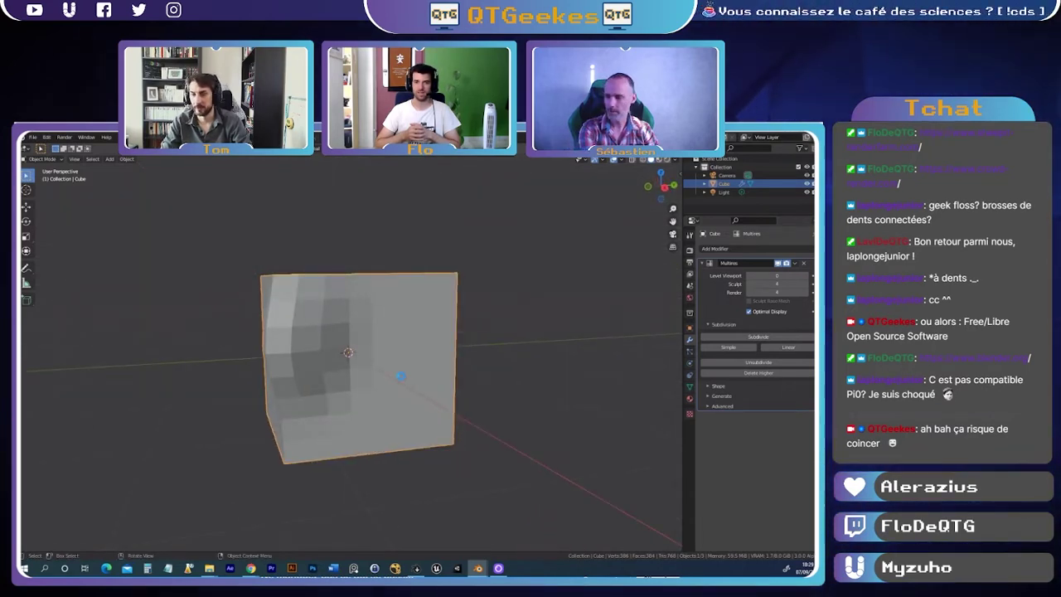
pyautogui.press('F12')
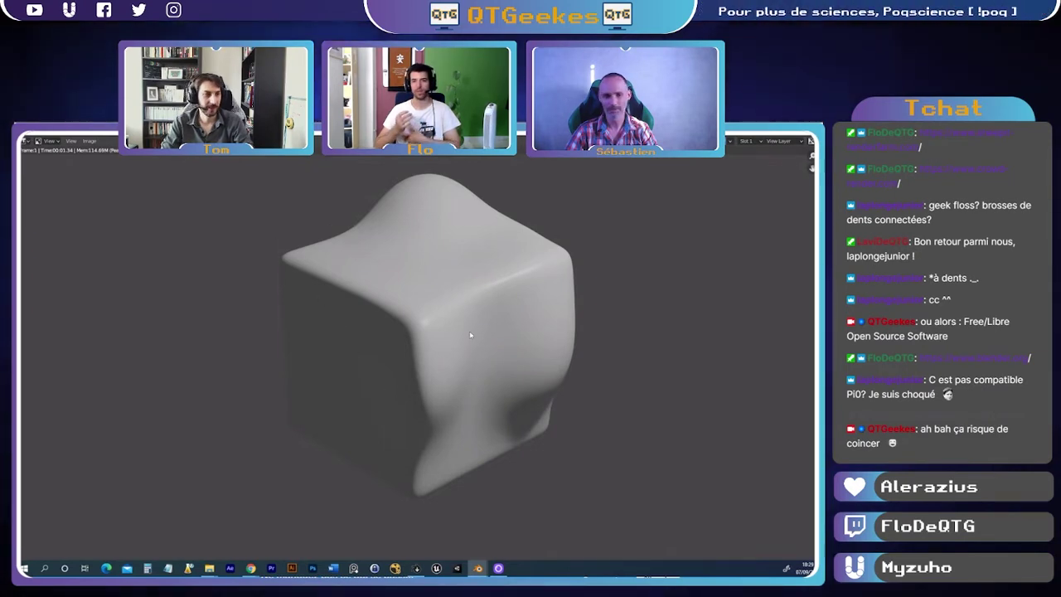
pyautogui.press('Escape')
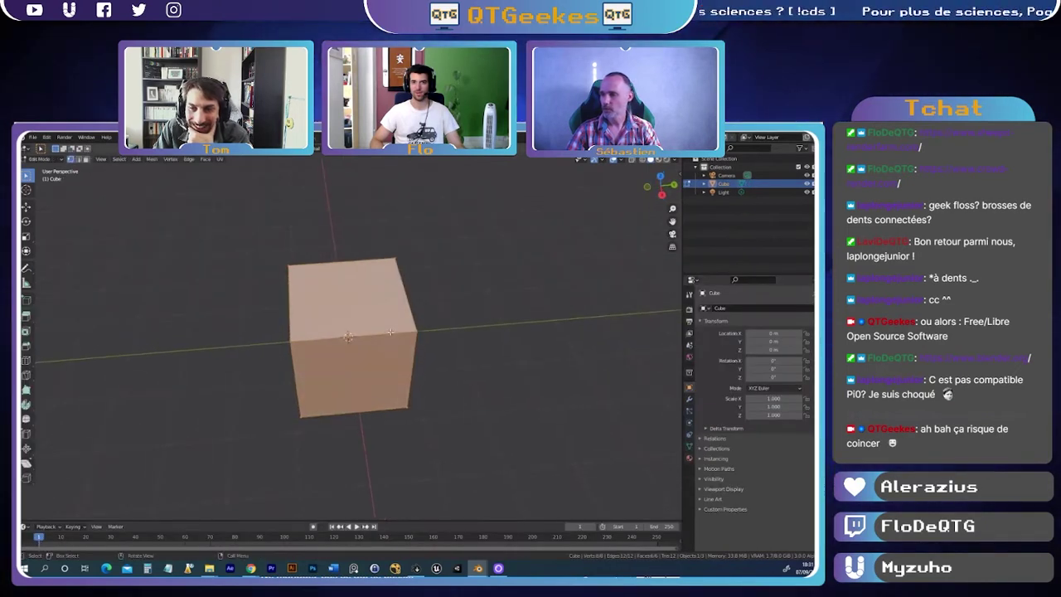
# - Switch to the UV Editing workspace and frame the cube with everything deselected
pyautogui.moveTo(290, 232); pyautogui.dragTo(369, 305, button='middle')
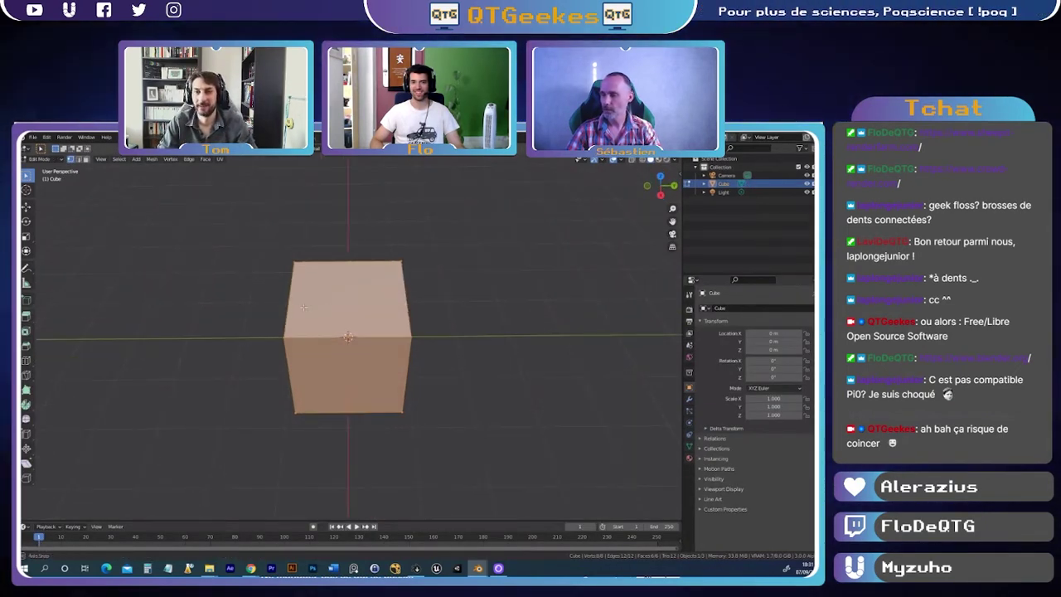
pyautogui.moveTo(303, 307); pyautogui.dragTo(368, 302, button='middle')
pyautogui.press('Tab')
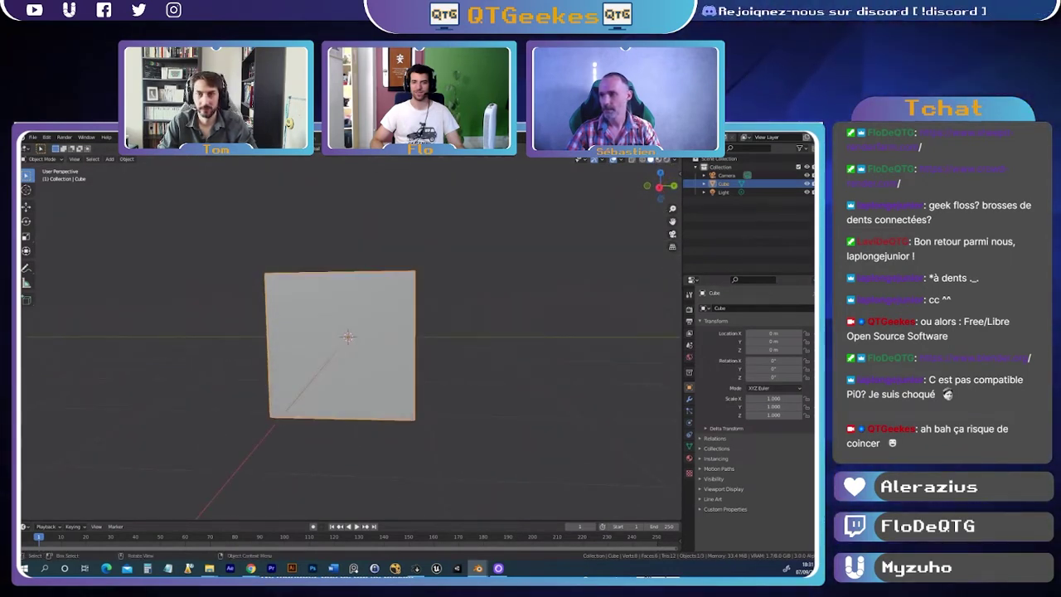
pyautogui.click(213, 137)
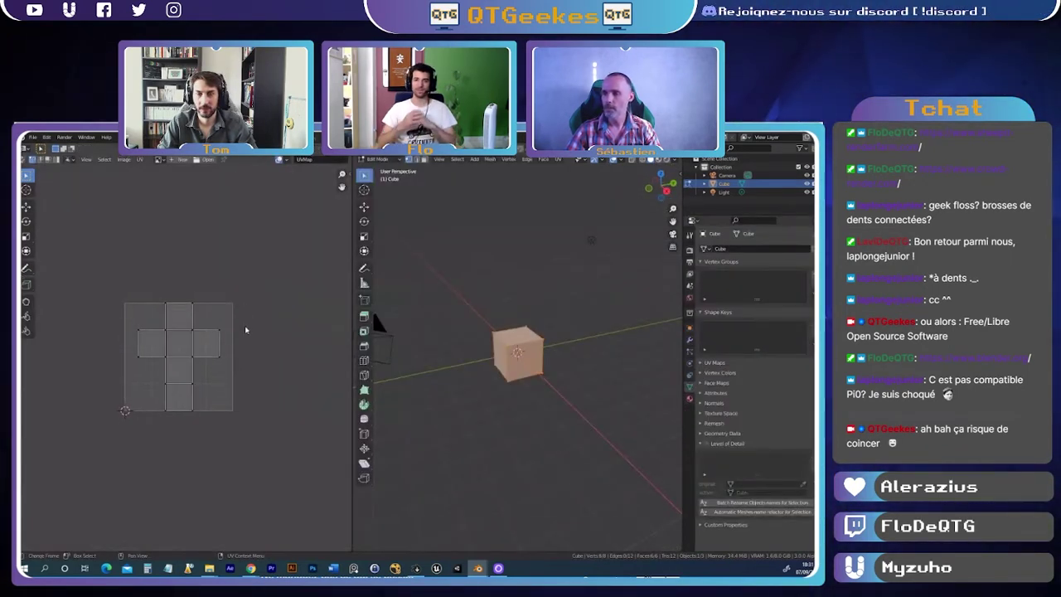
pyautogui.scroll(5, 378, 323)
pyautogui.moveTo(377, 323)
pyautogui.mouseDown(button='middle')
pyautogui.moveTo(499, 351)
pyautogui.moveTo(539, 323)
pyautogui.mouseUp(button='middle')
pyautogui.hotkey('alt', 'a')
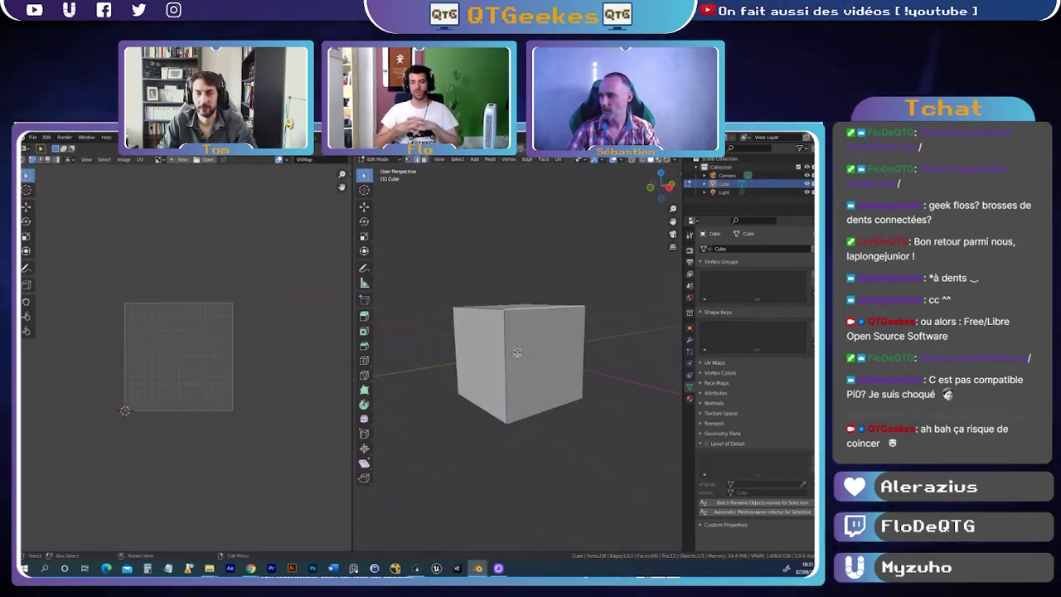
pyautogui.moveTo(603, 395); pyautogui.dragTo(489, 343, button='middle')
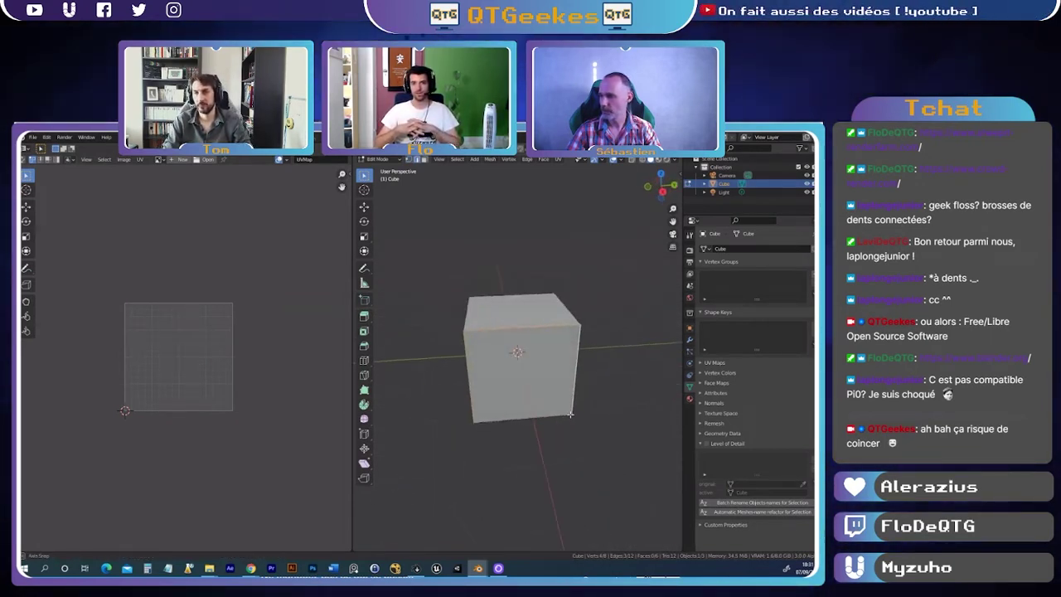
# - Mark the selected cube edges as a seam and select all to show the UVs
pyautogui.rightClick(489, 342)
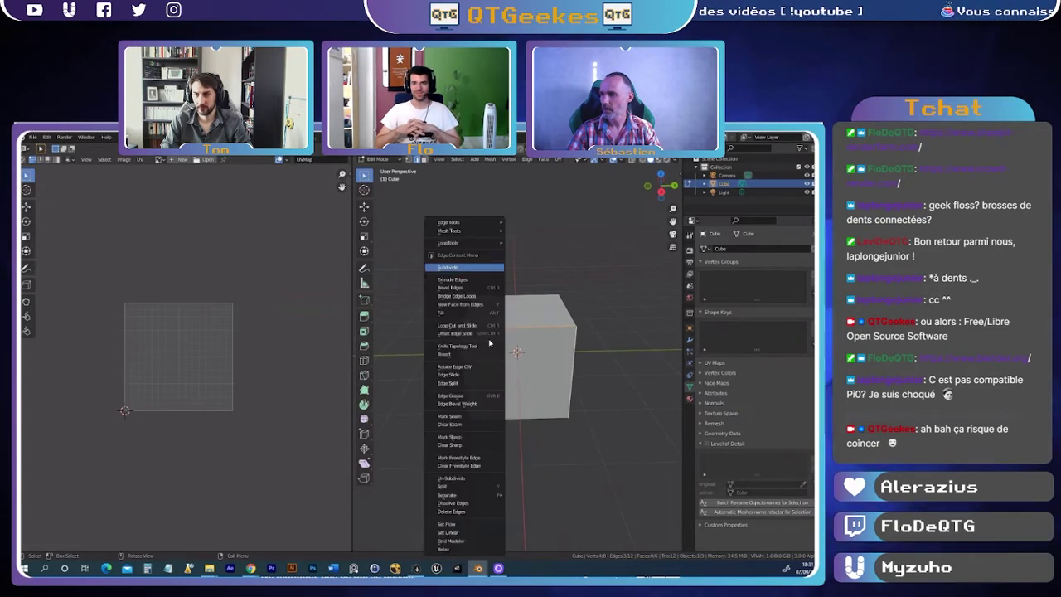
pyautogui.click(464, 417)
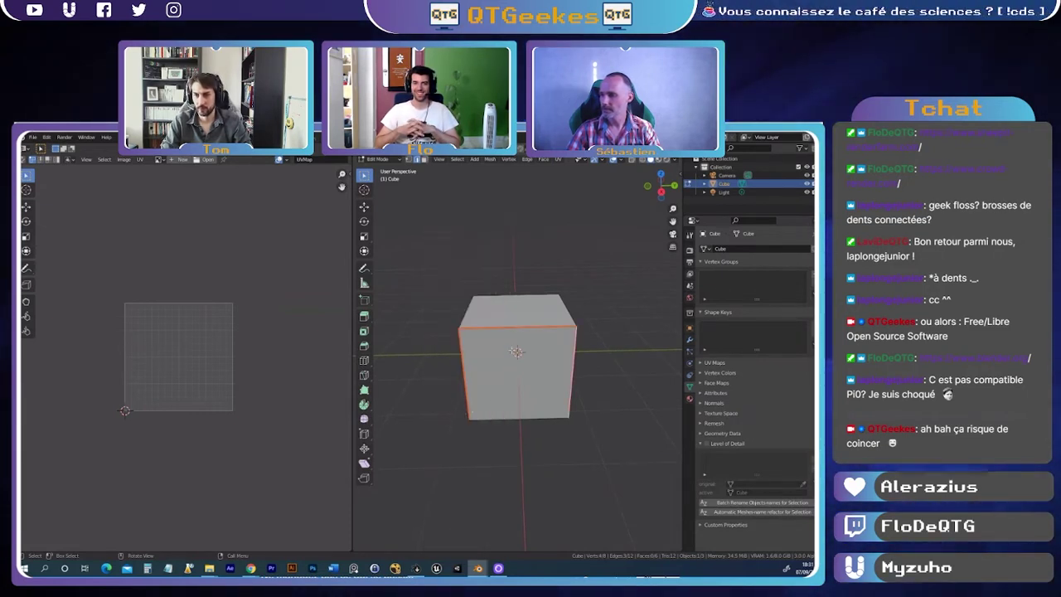
pyautogui.press('a')
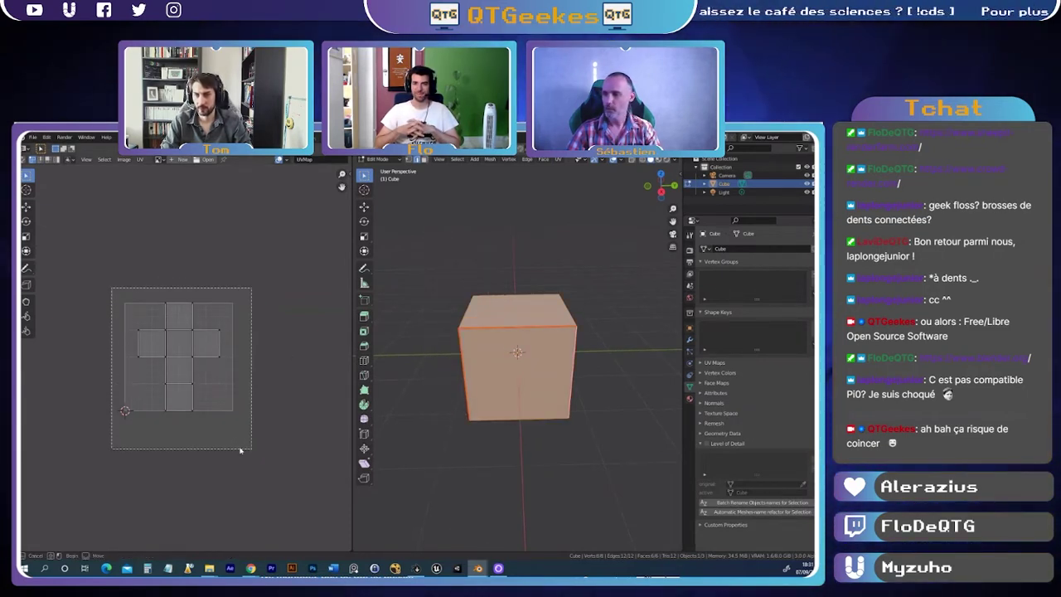
pyautogui.press('a')
pyautogui.scroll(5, 112, 291)
pyautogui.scroll(-2, 168, 268)
# - Reselect all faces to display the full cross-shaped unwrap, viewing the cube from several angles
pyautogui.click(168, 267)
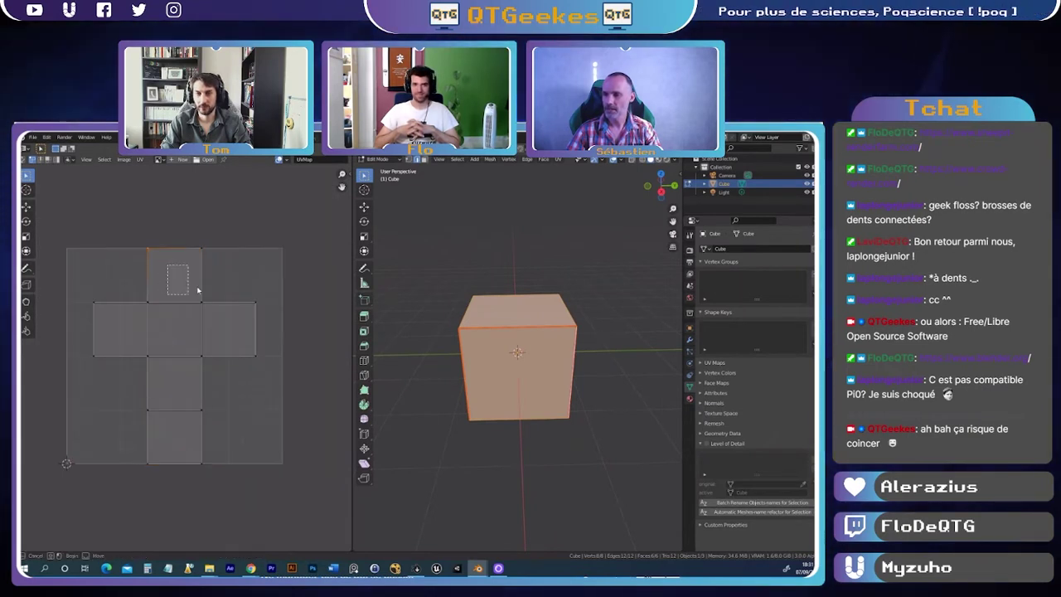
pyautogui.moveTo(550, 373); pyautogui.dragTo(423, 395)
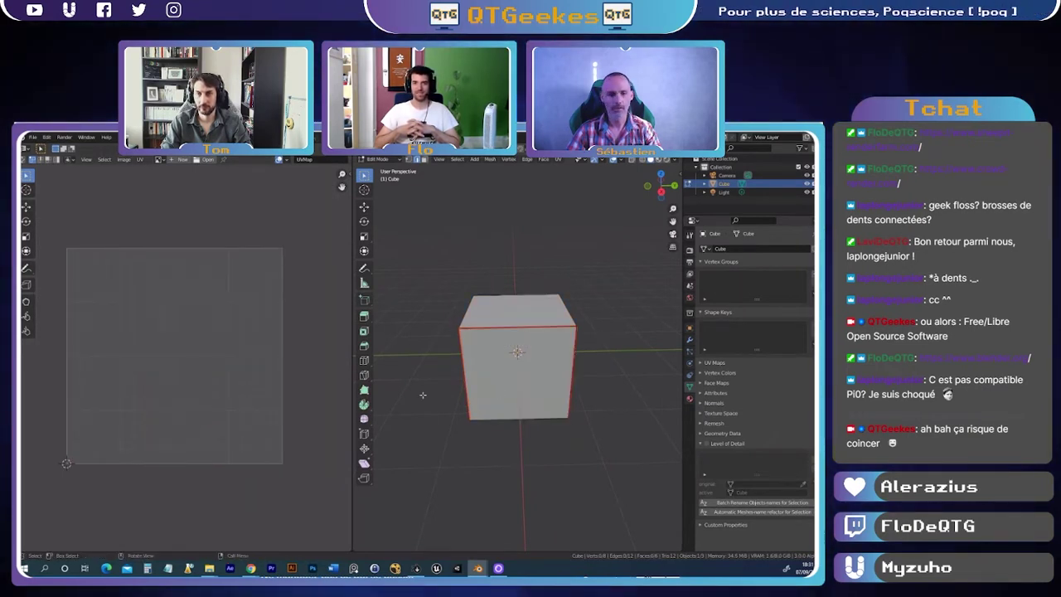
pyautogui.press('a')
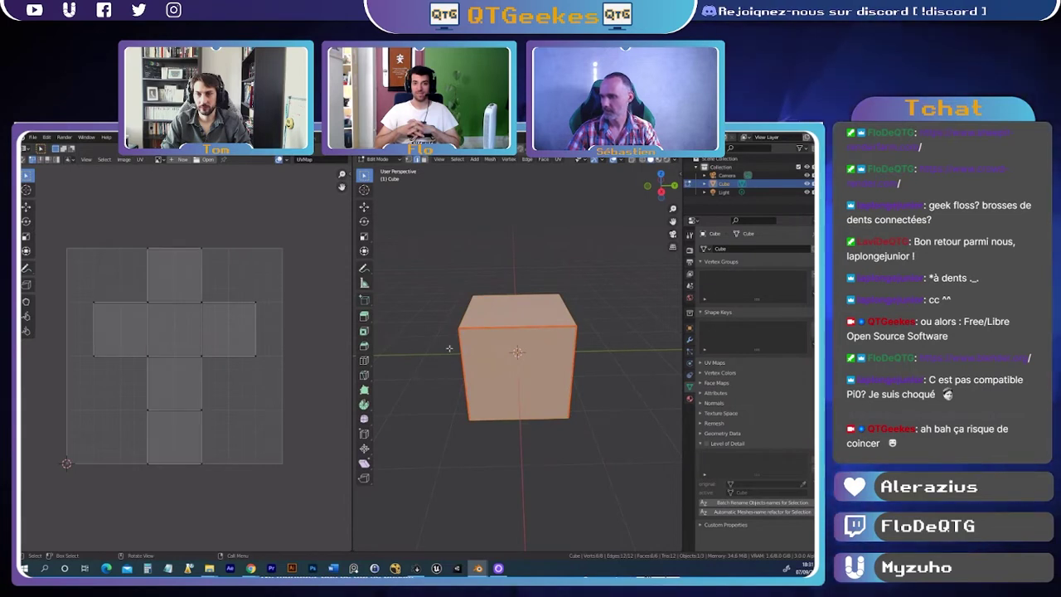
pyautogui.moveTo(428, 380); pyautogui.dragTo(512, 377, button='middle')
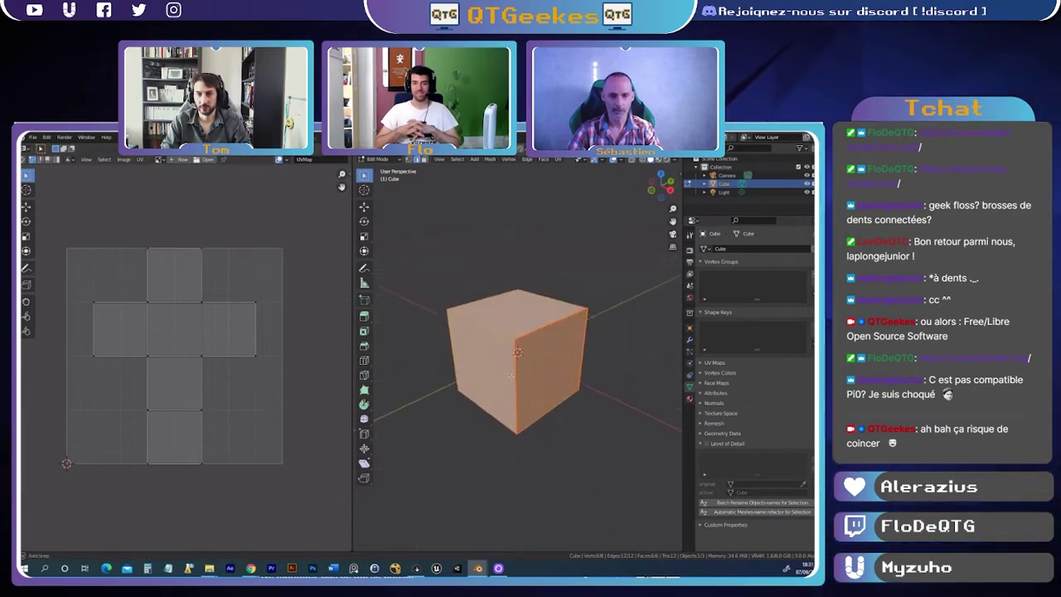
pyautogui.moveTo(477, 323); pyautogui.dragTo(452, 303, button='middle')
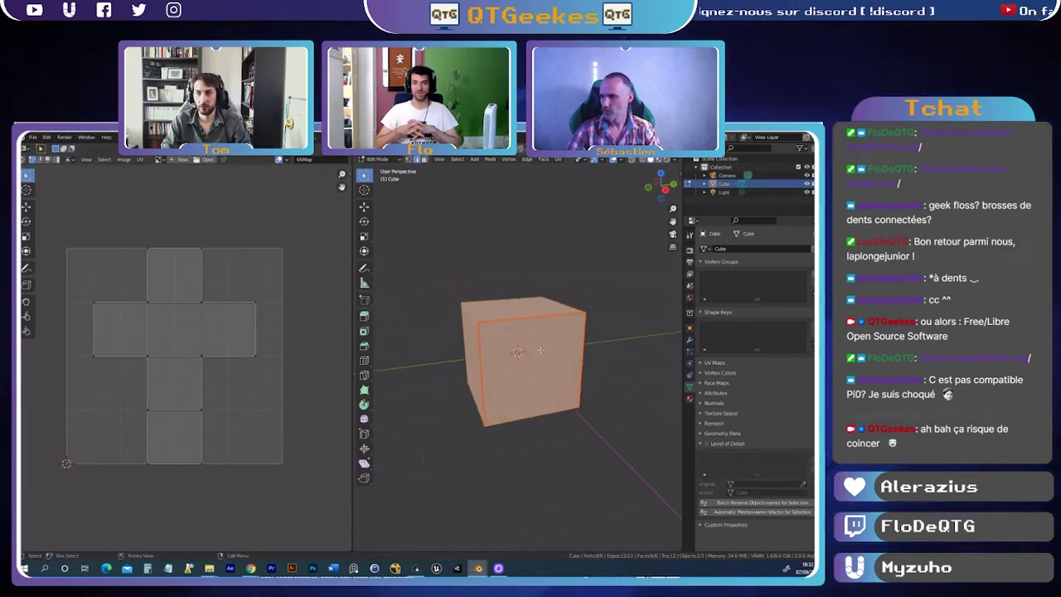
pyautogui.moveTo(522, 355); pyautogui.dragTo(540, 359, button='middle')
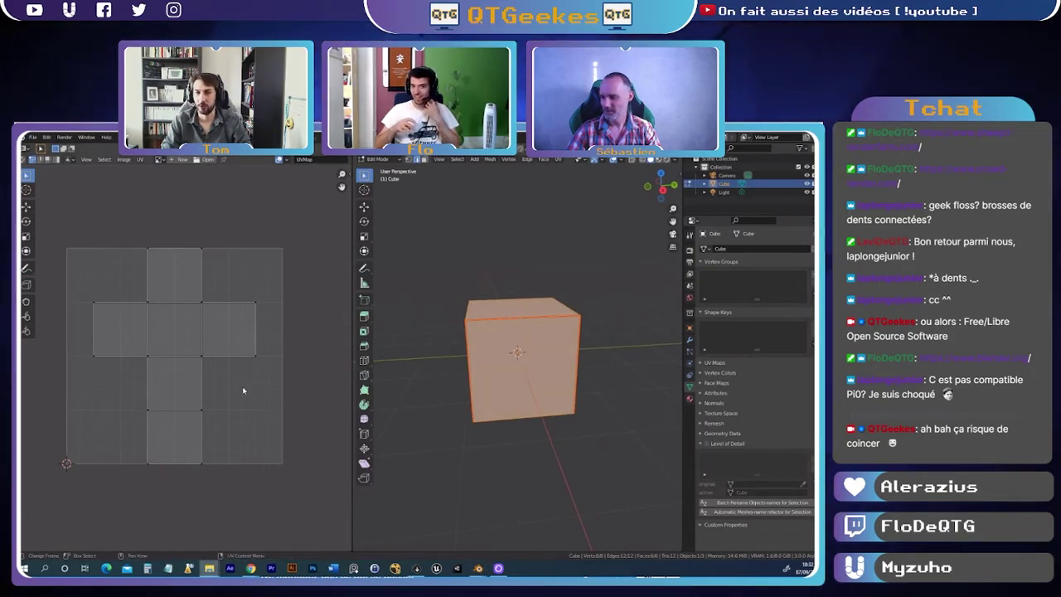
pyautogui.hotkey('alt', 'Tab')
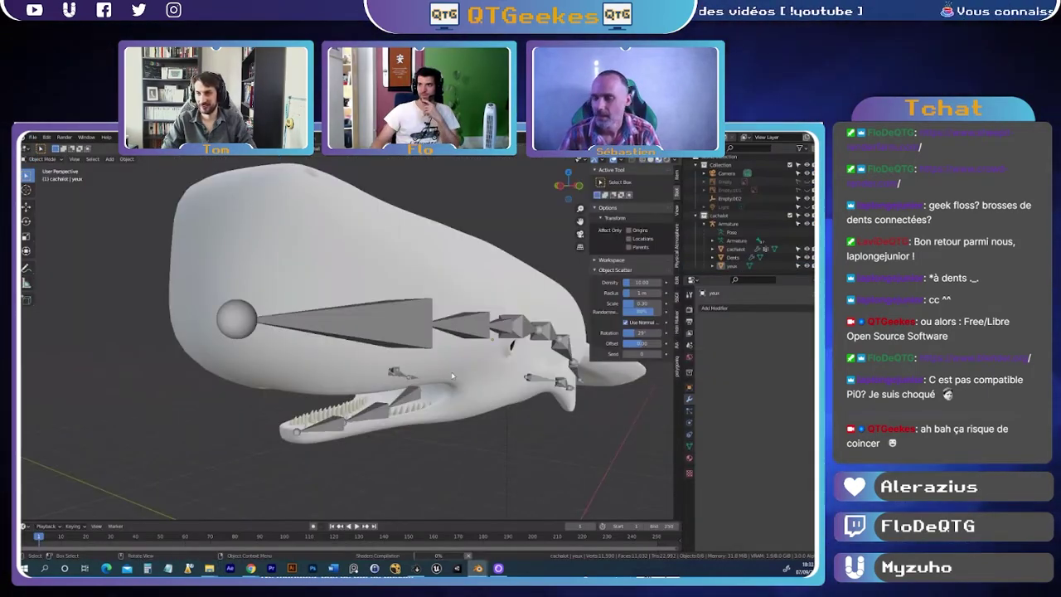
# - Switch to the finished sperm whale scene in Edit Mode and view it from above and the side
pyautogui.hotkey('alt', 'Tab')
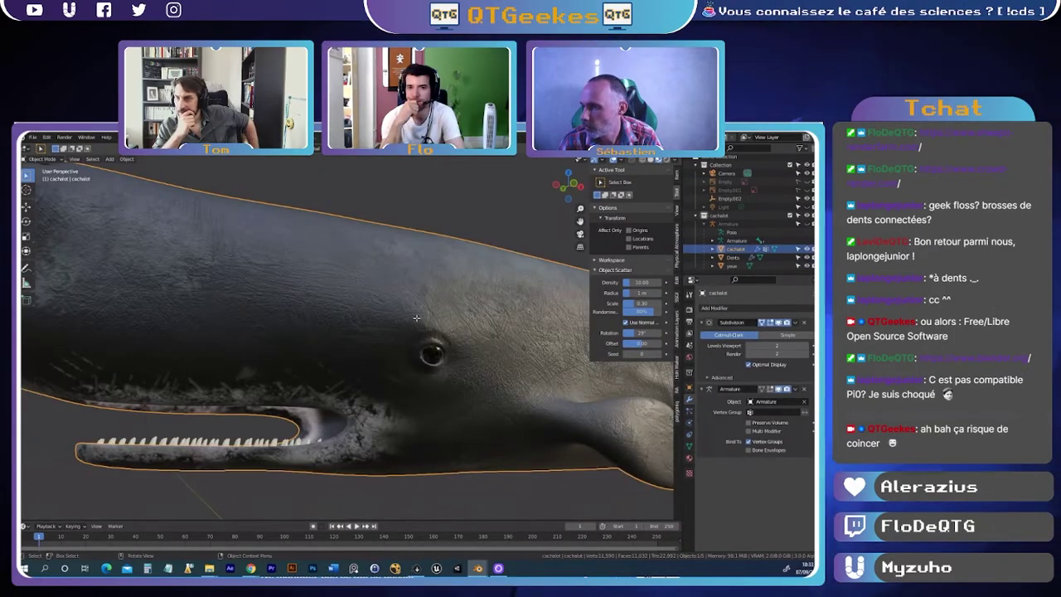
pyautogui.hotkey('alt', 'Tab')
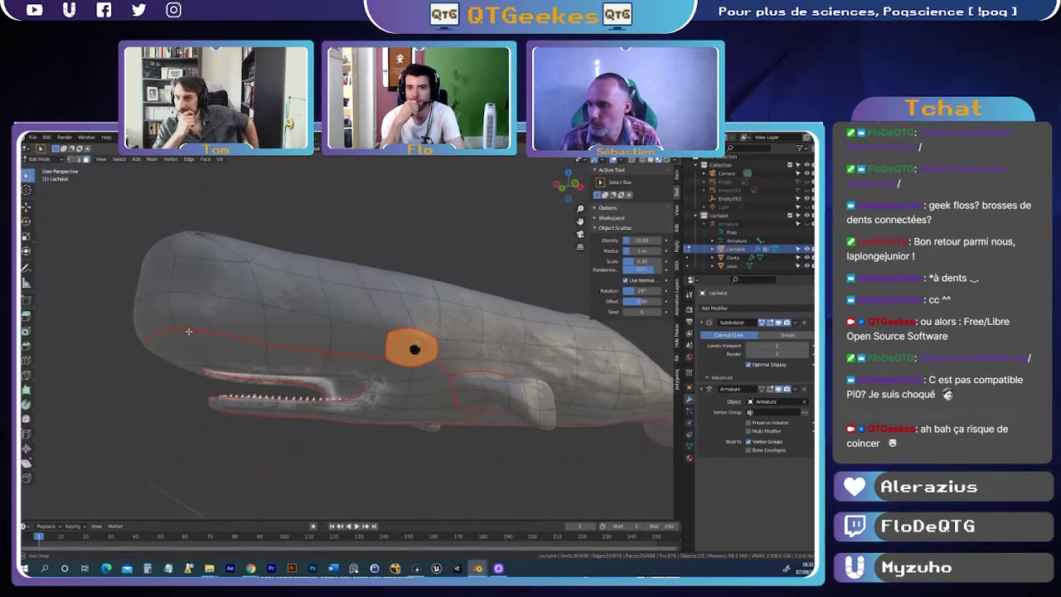
pyautogui.moveTo(178, 333); pyautogui.dragTo(376, 303, button='middle')
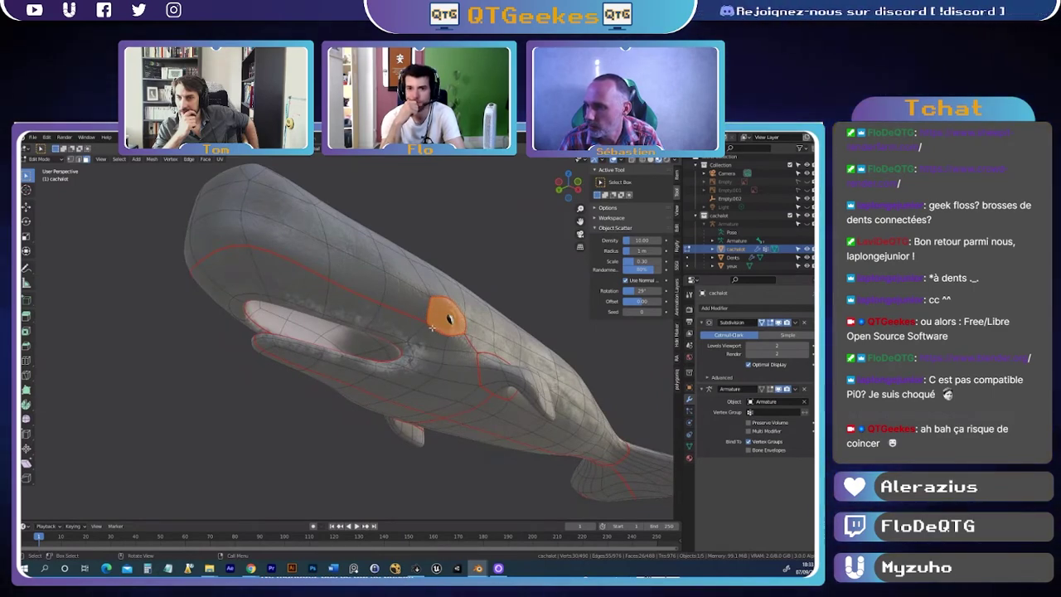
pyautogui.moveTo(239, 338); pyautogui.dragTo(354, 354, button='middle')
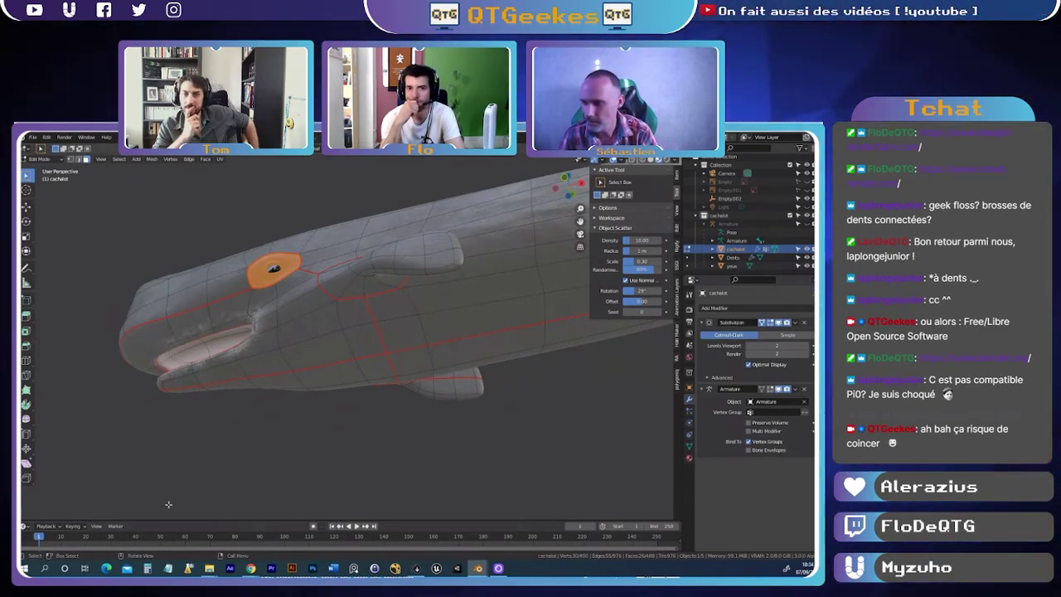
pyautogui.scroll(4, 384, 278)
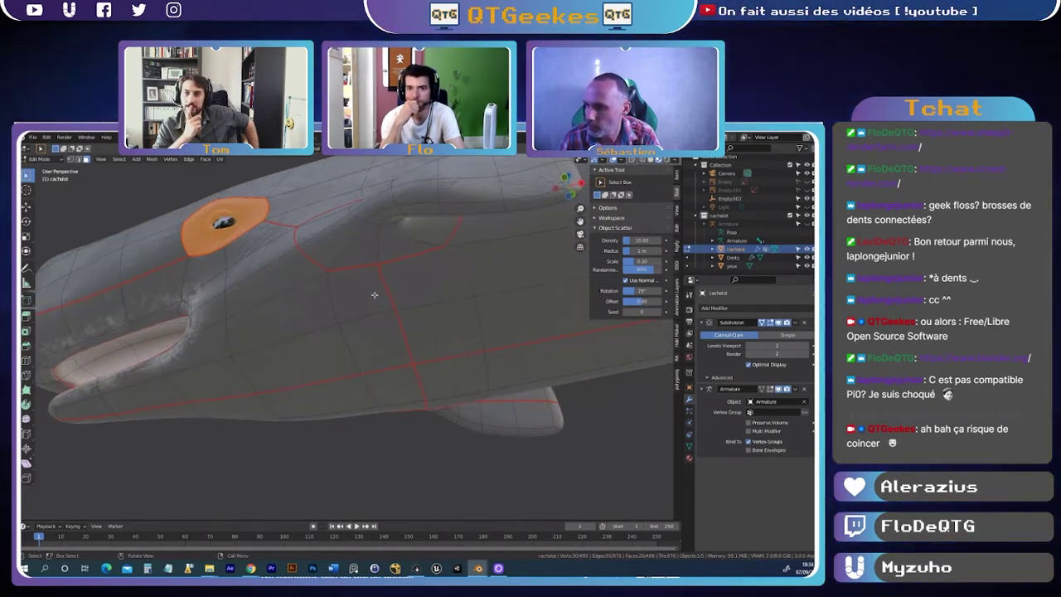
# - Select faces near the whale's eye and switch to the UV Editing workspace
pyautogui.click(365, 297)
pyautogui.click(373, 291)
pyautogui.click(377, 277)
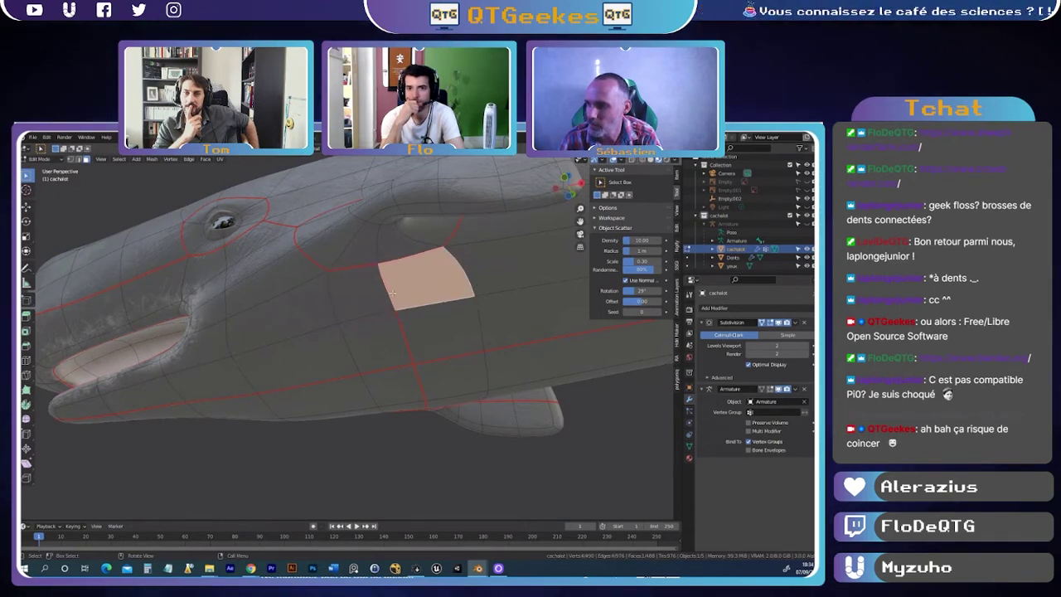
pyautogui.moveTo(400, 311); pyautogui.dragTo(432, 343, button='middle')
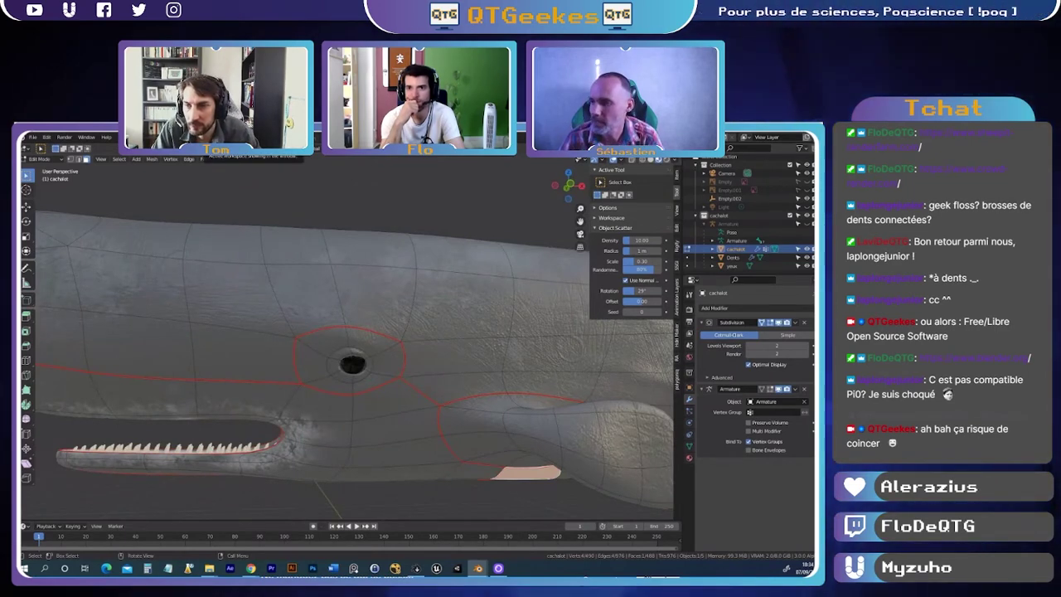
pyautogui.click(203, 151)
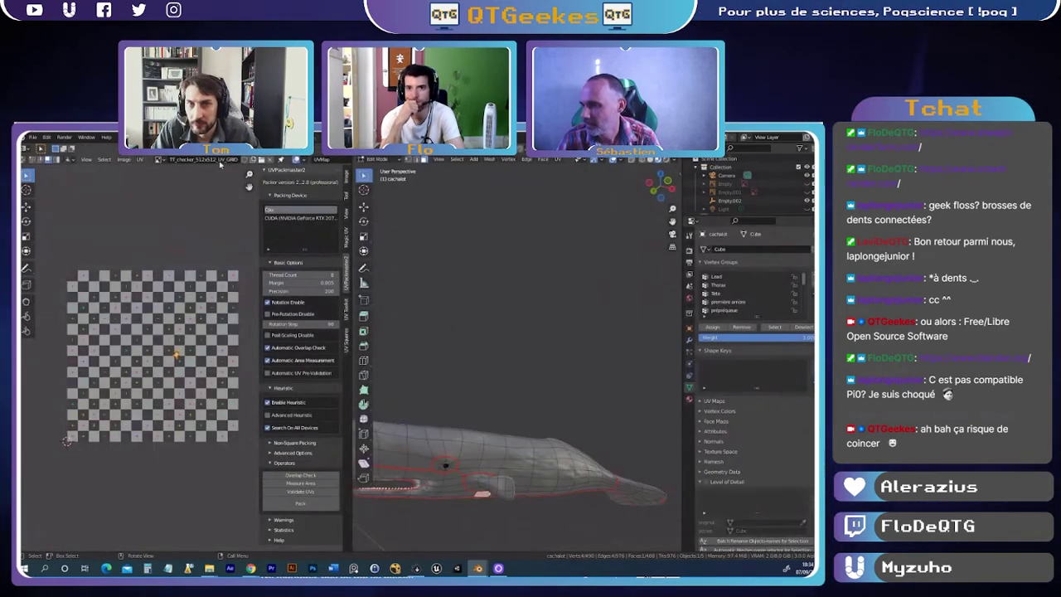
# - Show the whale's full UV layout, hide the UV editor side panel, then deselect the mesh
pyautogui.press('a')
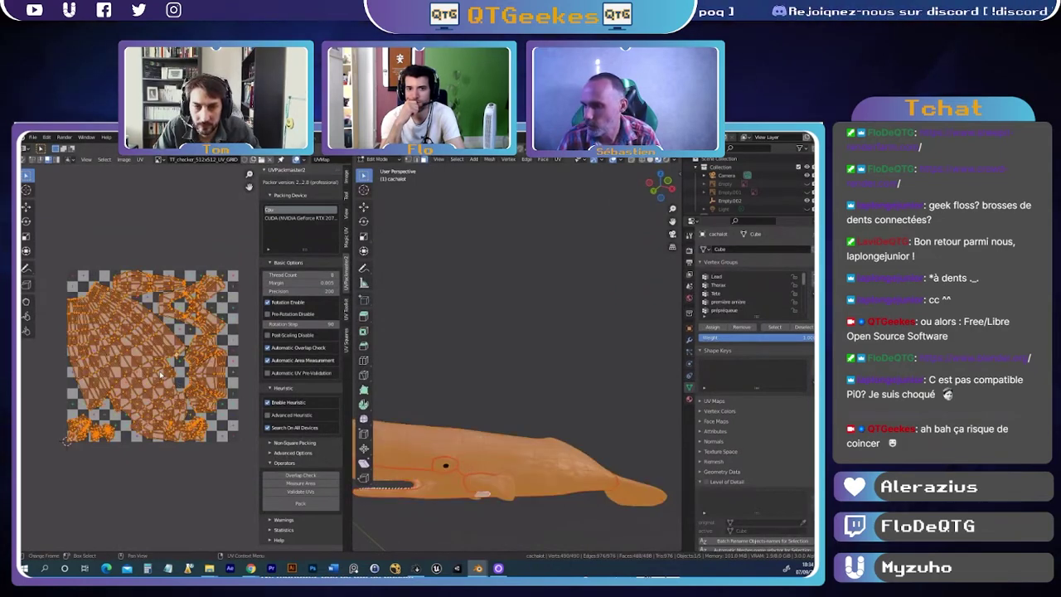
pyautogui.moveTo(260, 381); pyautogui.dragTo(274, 380)
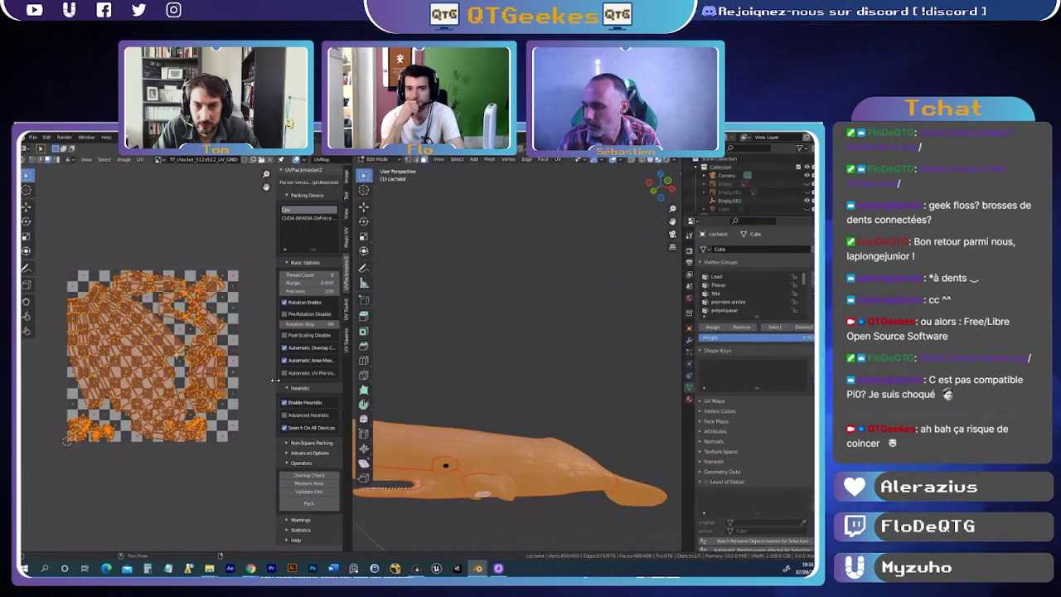
pyautogui.press('n')
pyautogui.scroll(6, 73, 452)
pyautogui.scroll(-2, 73, 451)
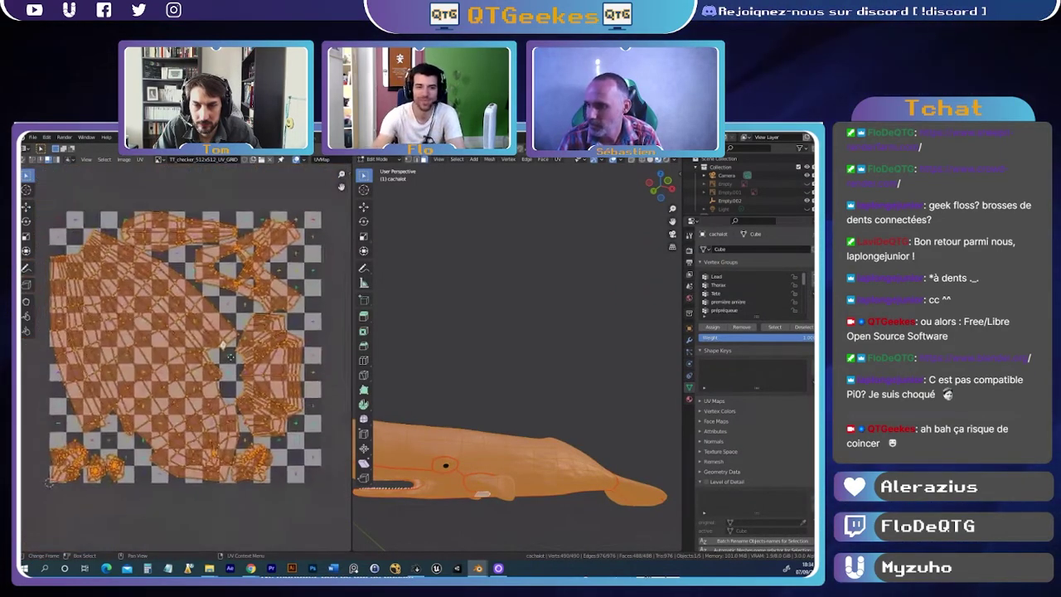
pyautogui.scroll(-2, 73, 452)
pyautogui.moveTo(464, 365)
pyautogui.mouseDown(button='middle')
pyautogui.moveTo(497, 372)
pyautogui.moveTo(500, 339)
pyautogui.mouseUp(button='middle')
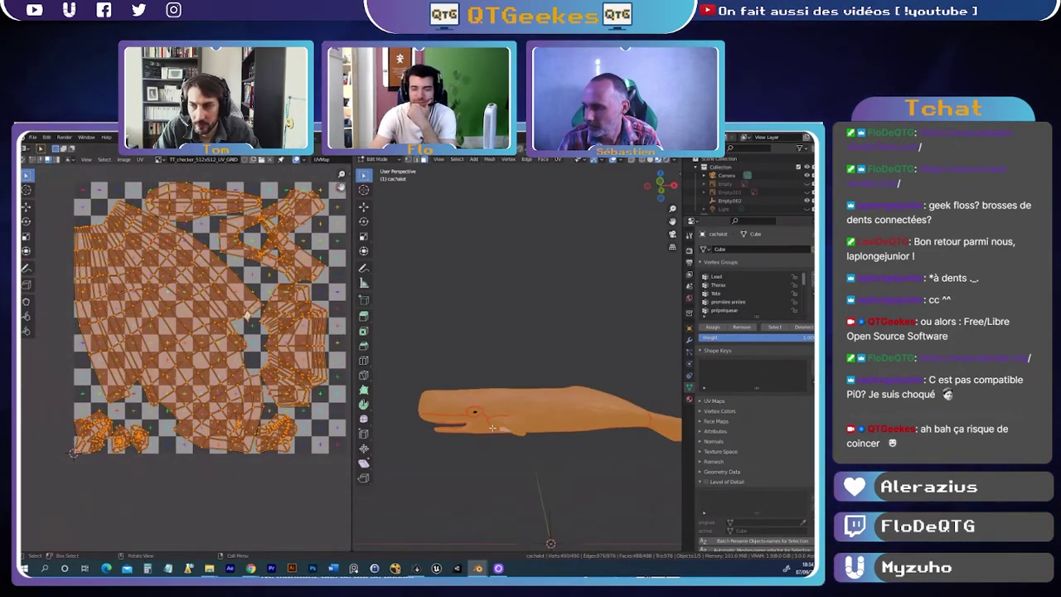
pyautogui.click(500, 339)
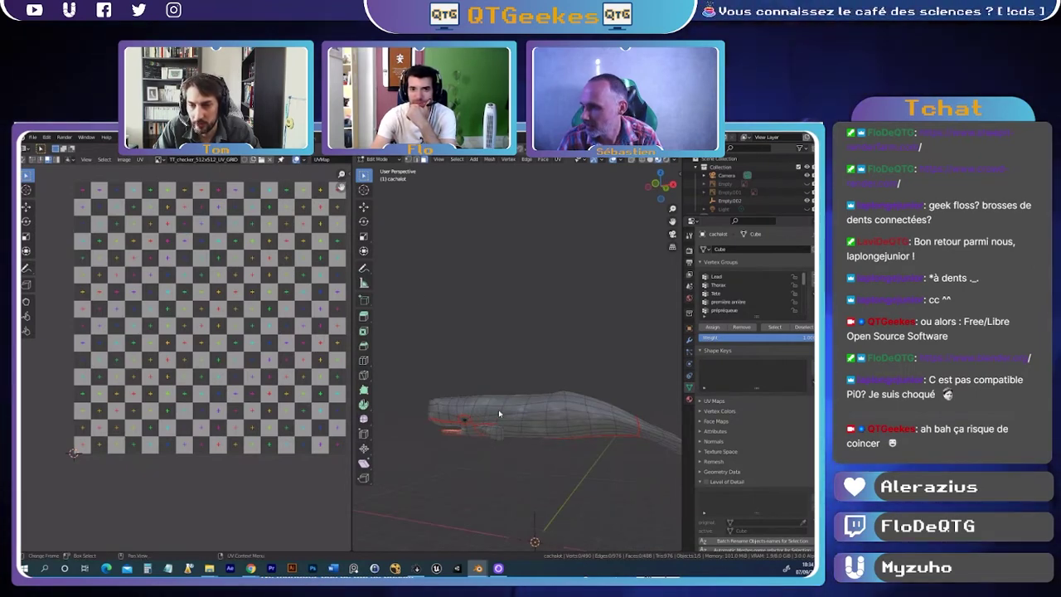
# - Display the whale's BaseColor texture in Texture Paint, then start a new General file
pyautogui.hotkey('ctrl', 'pagedown')
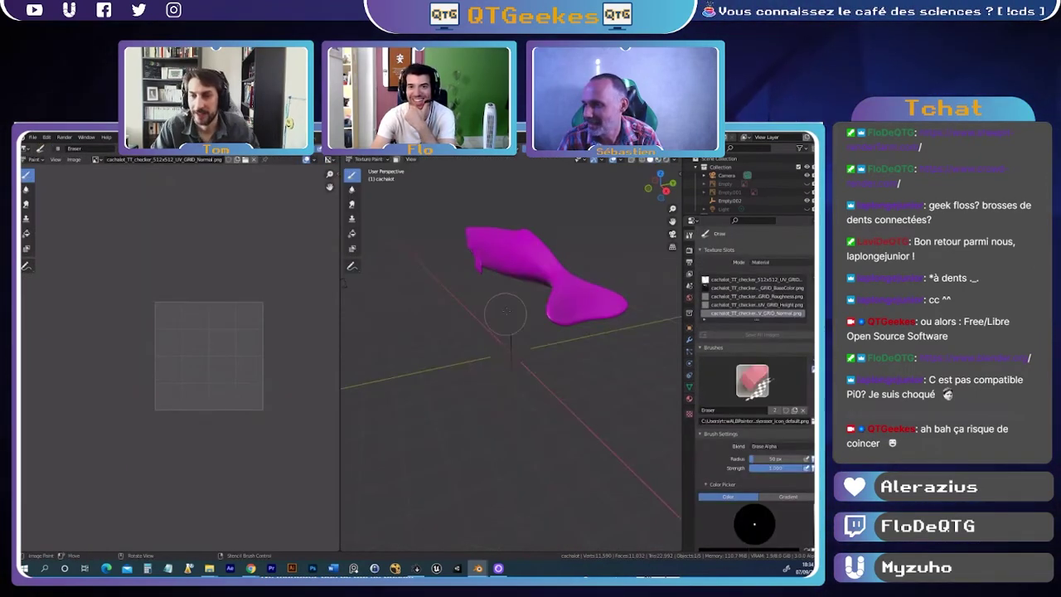
pyautogui.moveTo(514, 348); pyautogui.dragTo(497, 332, button='middle')
pyautogui.click(100, 159)
pyautogui.click(145, 192)
pyautogui.scroll(-2, 166, 274)
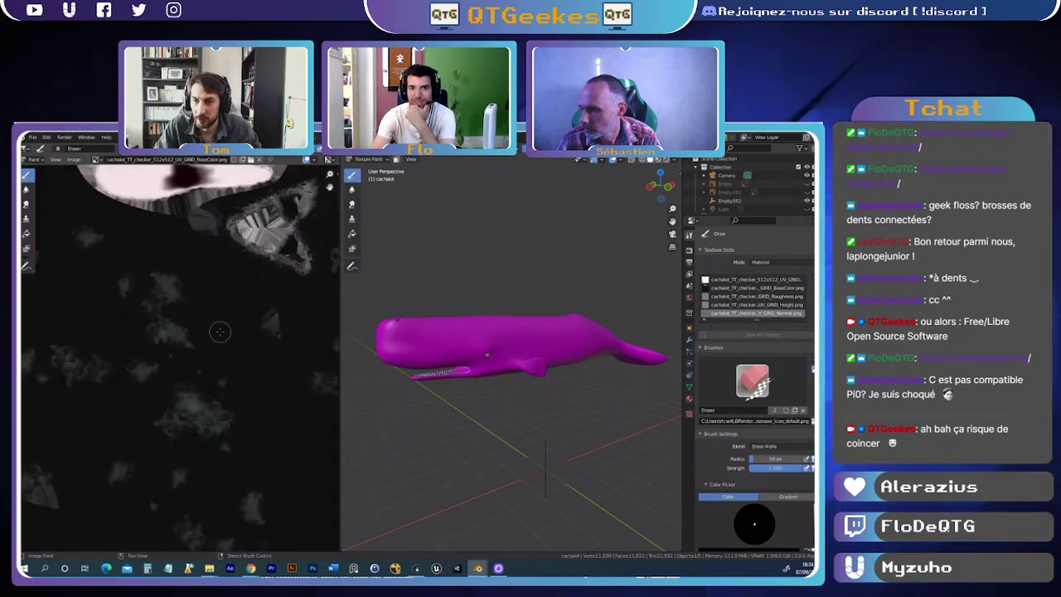
pyautogui.scroll(-3, 218, 332)
pyautogui.scroll(3, 424, 354)
pyautogui.moveTo(424, 354); pyautogui.dragTo(406, 364, button='middle')
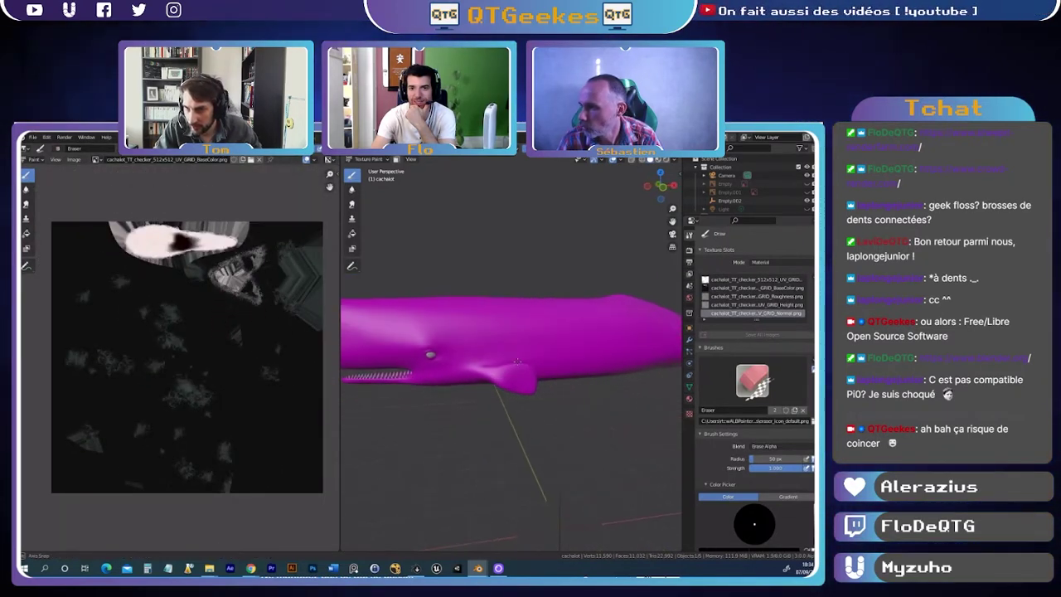
pyautogui.click(33, 137)
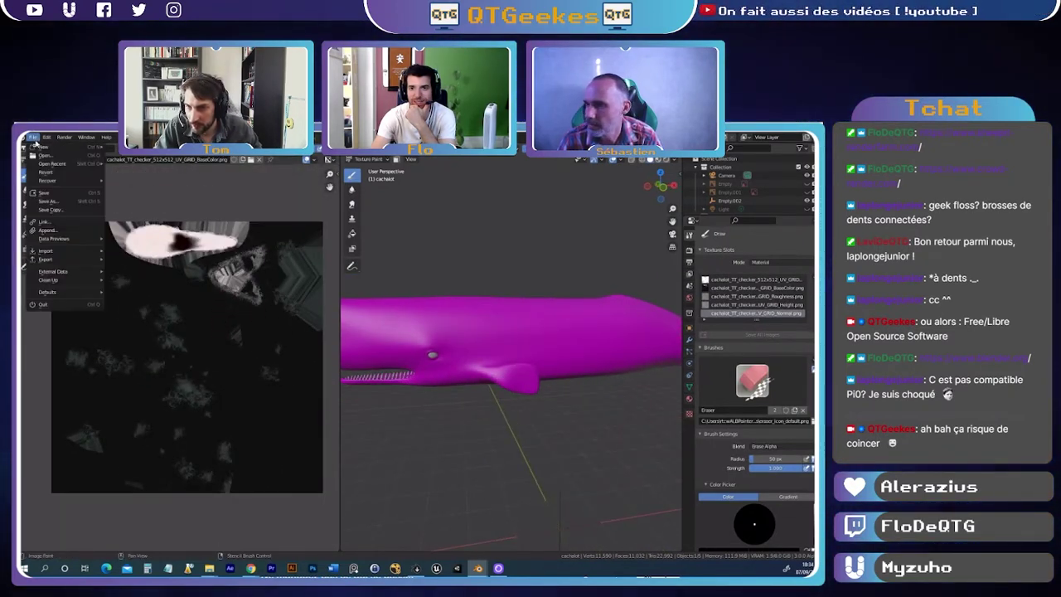
pyautogui.click(124, 148)
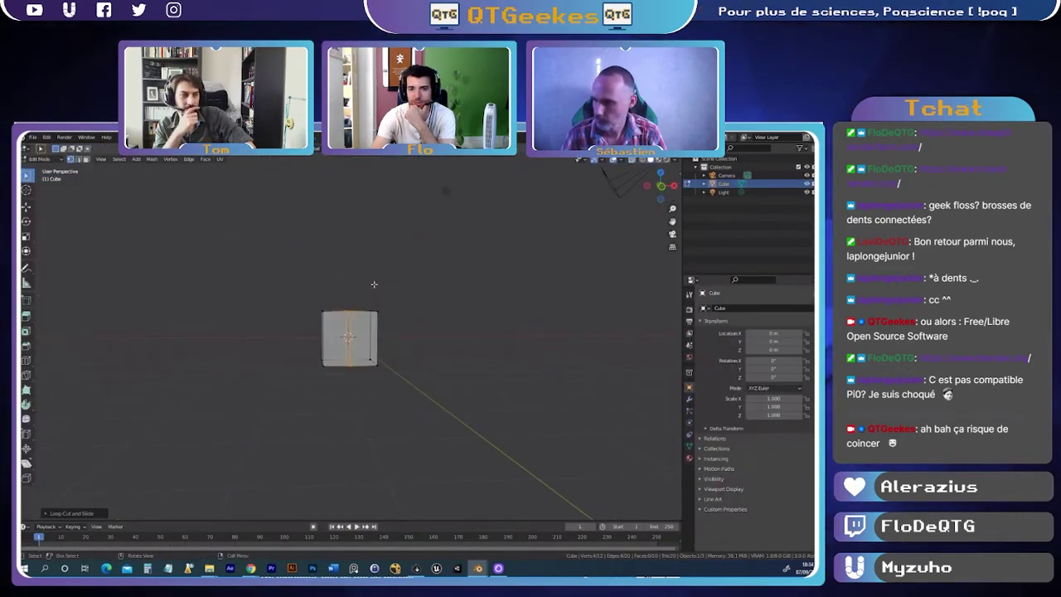
# - Box-select and delete the left half of the cube's vertices
pyautogui.moveTo(334, 290); pyautogui.dragTo(301, 395)
pyautogui.press('x')
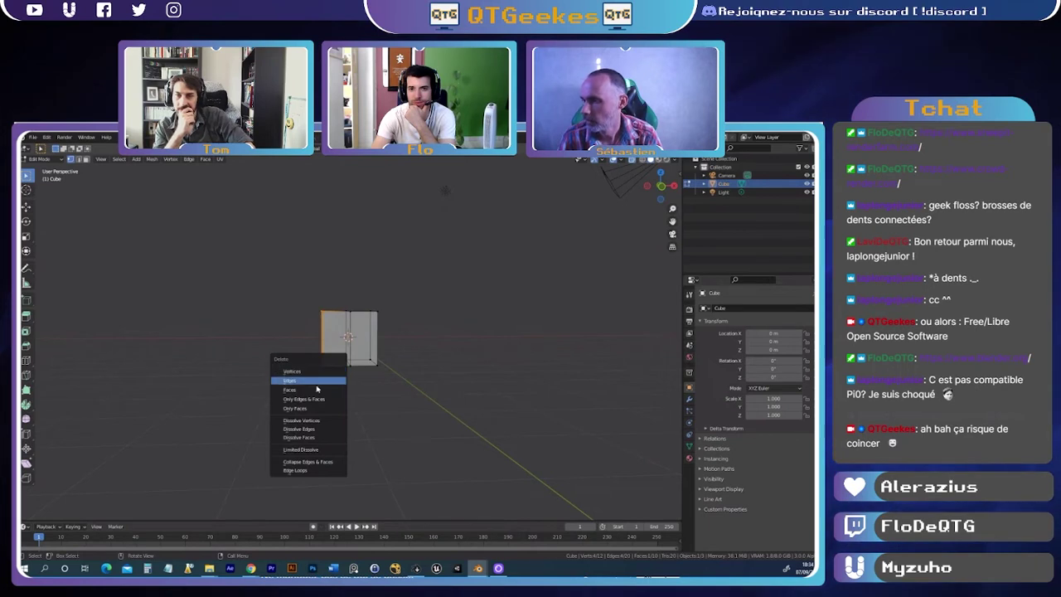
pyautogui.click(307, 377)
pyautogui.moveTo(307, 377); pyautogui.dragTo(454, 383, button='middle')
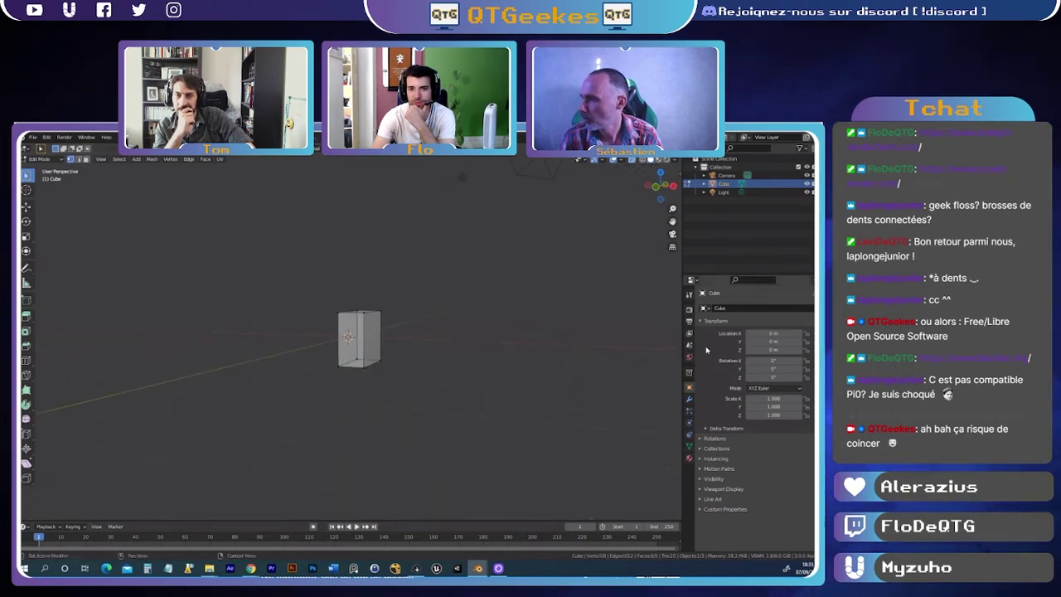
# - Add a Mirror modifier to the halved cube and switch to the right-side view (numpad 3)
pyautogui.click(689, 398)
pyautogui.click(715, 308)
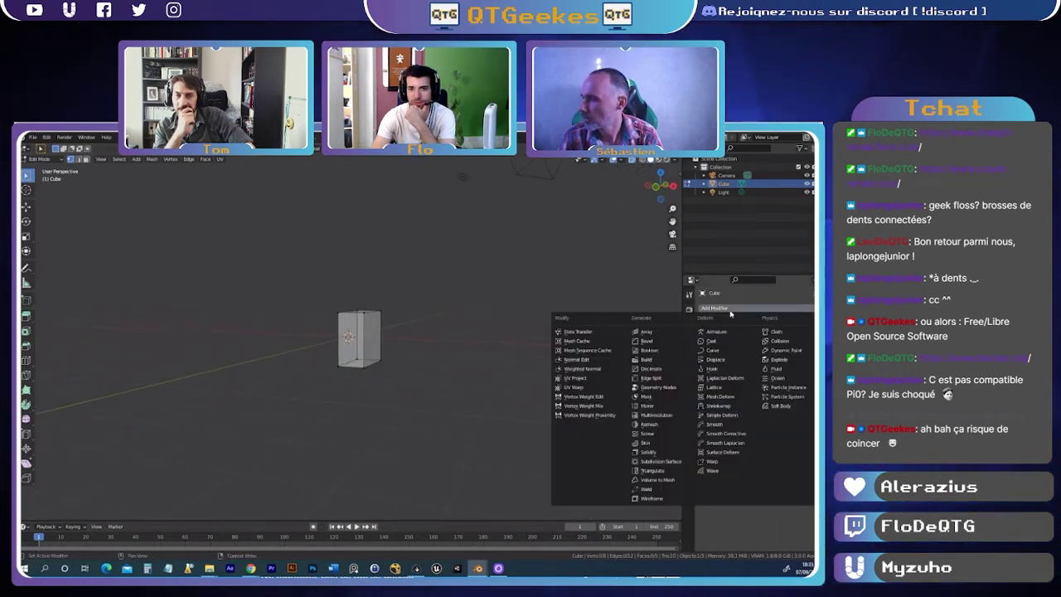
pyautogui.click(659, 406)
pyautogui.moveTo(559, 372); pyautogui.dragTo(416, 348, button='middle')
pyautogui.press('KP_3')
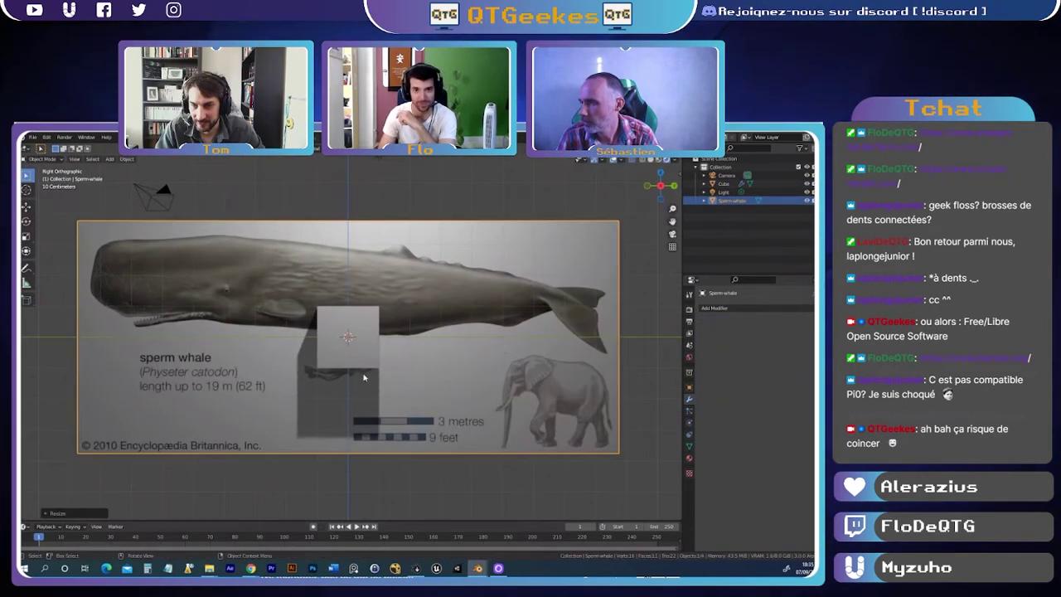
# - Select the cube rather than the reference image and enter Edit Mode
pyautogui.click(355, 342)
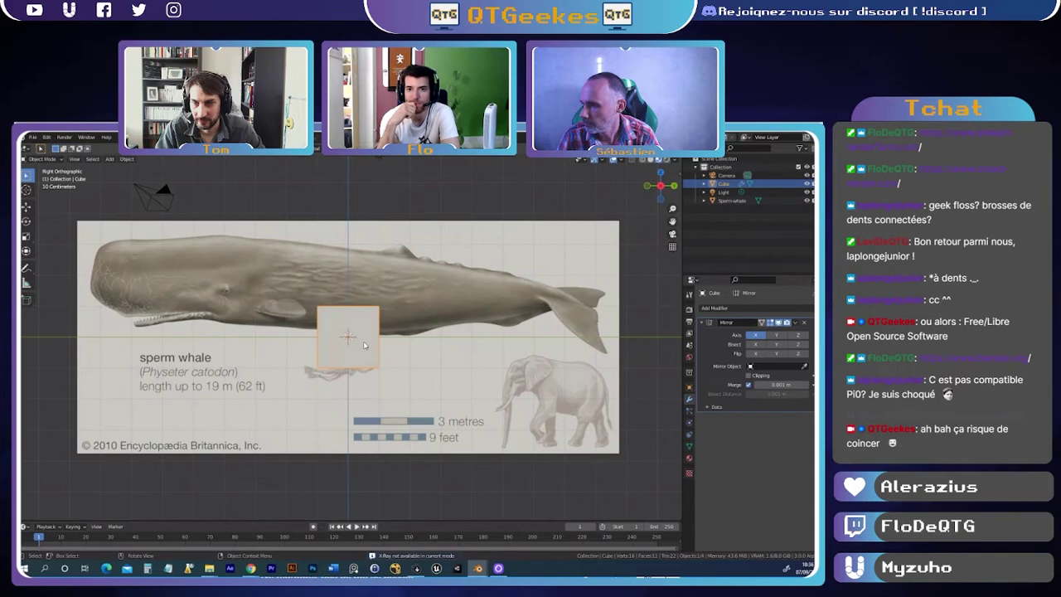
pyautogui.click(363, 345)
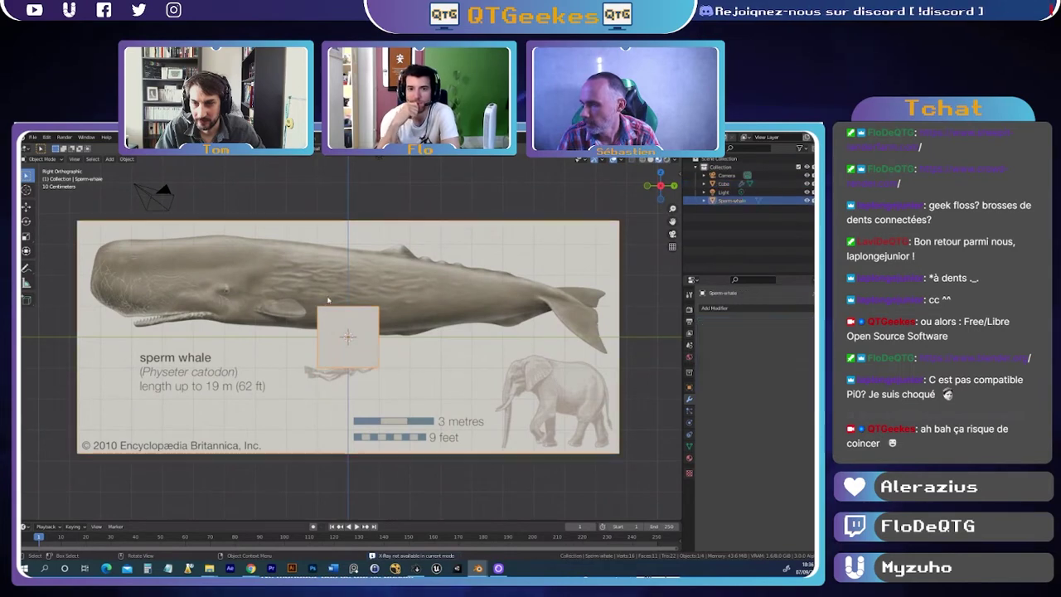
pyautogui.press('Tab')
pyautogui.scroll(2, 322, 318)
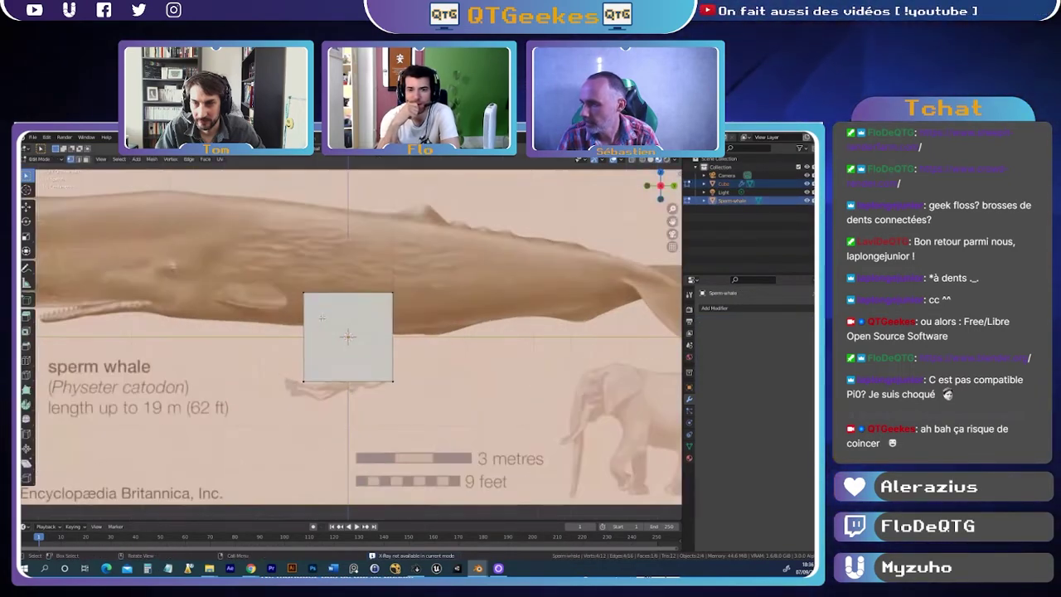
pyautogui.press('Tab')
pyautogui.scroll(-3, 429, 282)
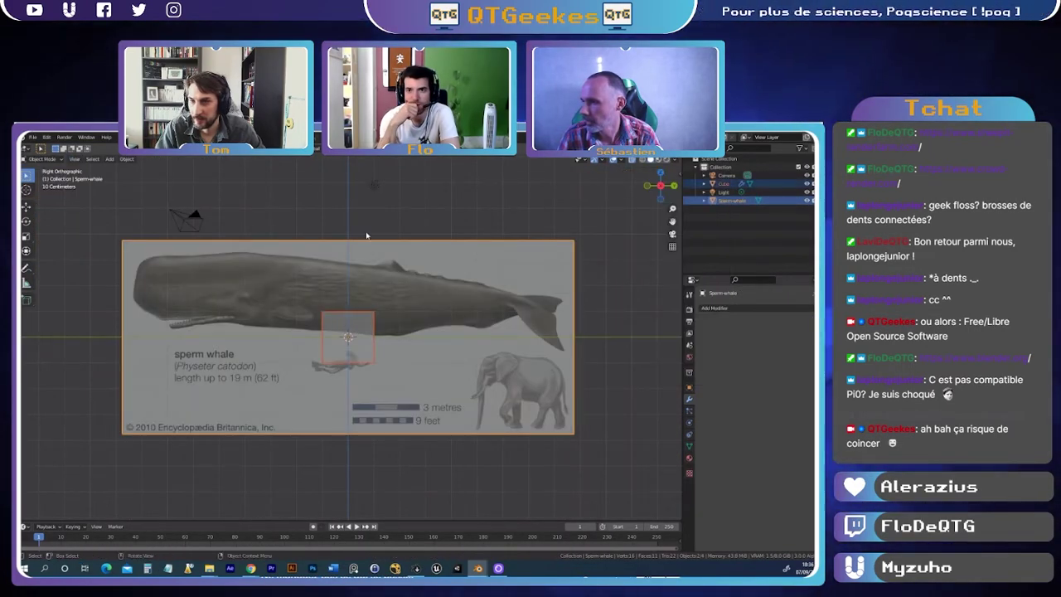
pyautogui.click(348, 339)
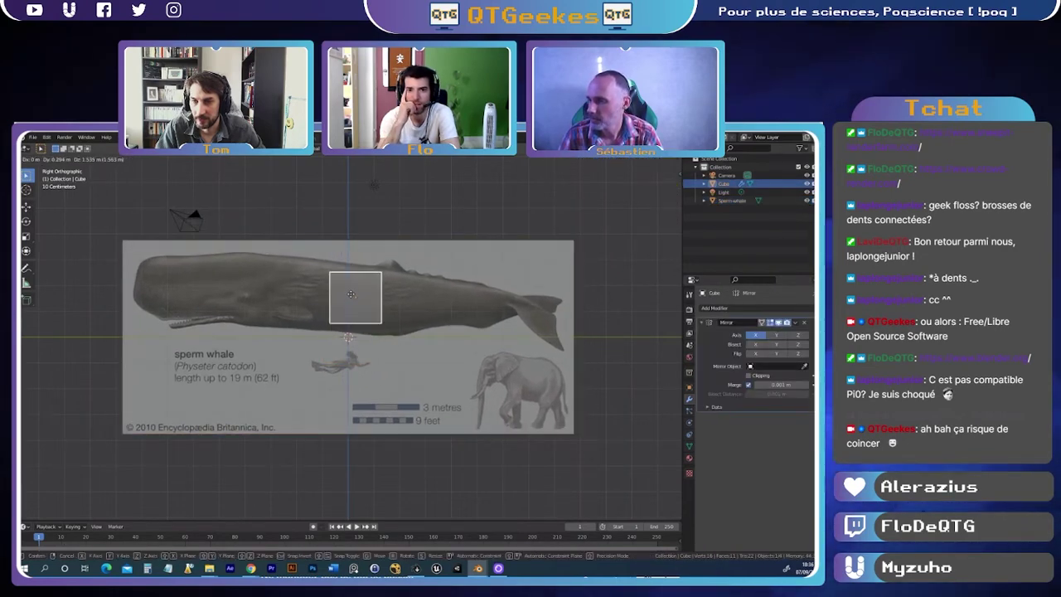
pyautogui.scroll(2, 351, 294)
pyautogui.press('Tab')
# - Move the block-out's corners to fit the whale body on the reference image
pyautogui.press('g')
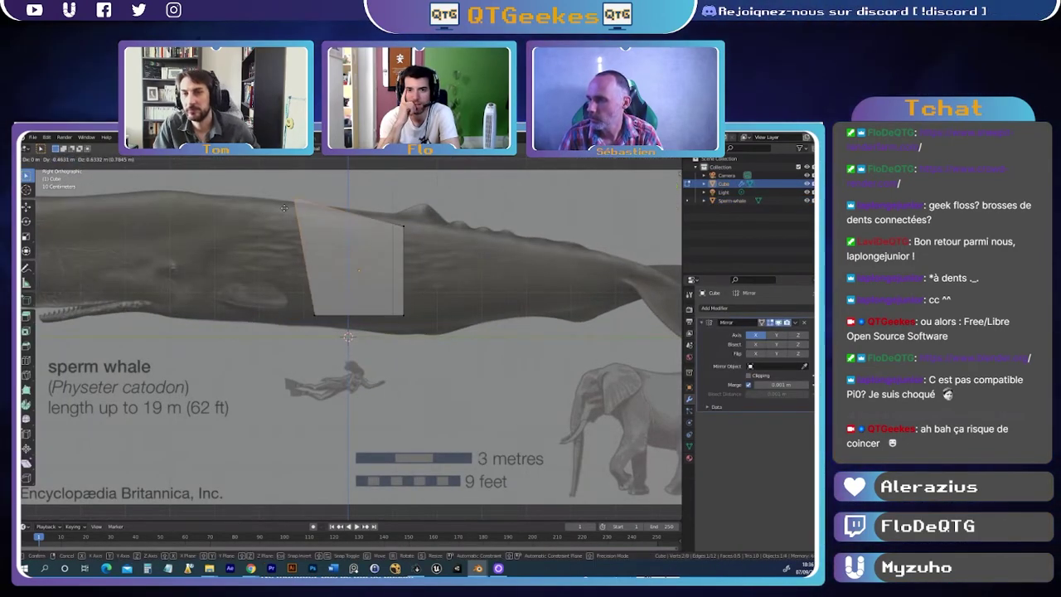
pyautogui.click(284, 207)
pyautogui.click(314, 315)
pyautogui.press('g')
pyautogui.click(352, 335)
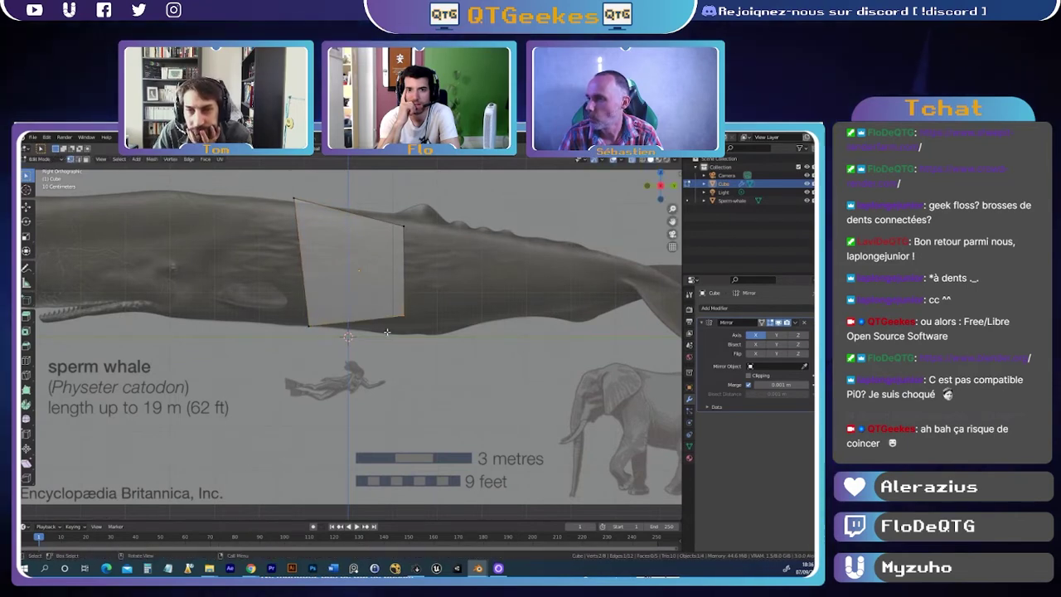
pyautogui.moveTo(403, 315); pyautogui.dragTo(400, 333)
pyautogui.moveTo(404, 226); pyautogui.dragTo(408, 217)
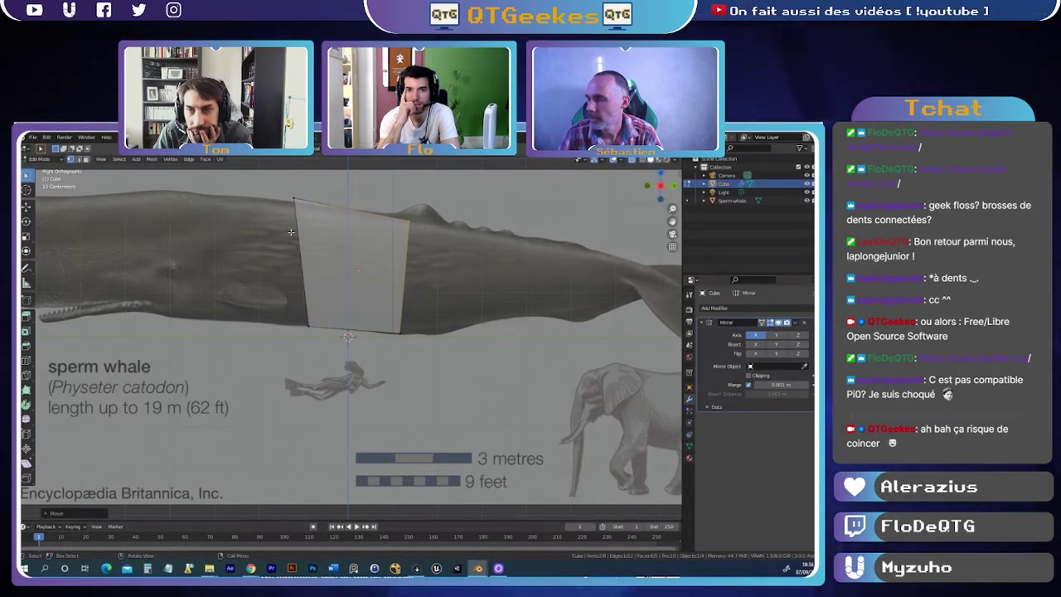
# - Extrude the left edge into a new section and fit its lower corner to the belly
pyautogui.click(303, 259)
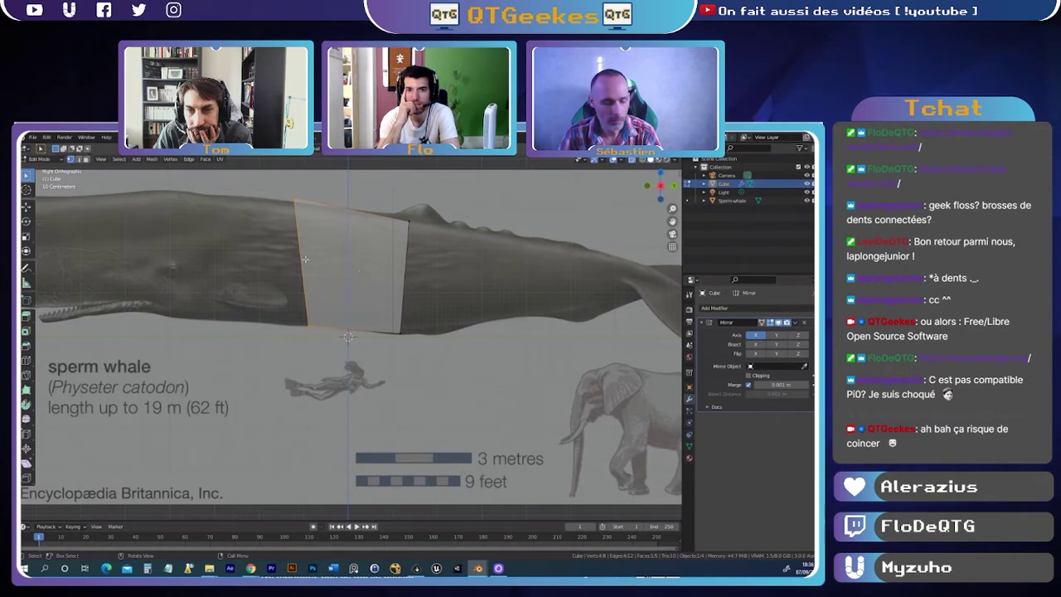
pyautogui.press('e')
pyautogui.click(236, 250)
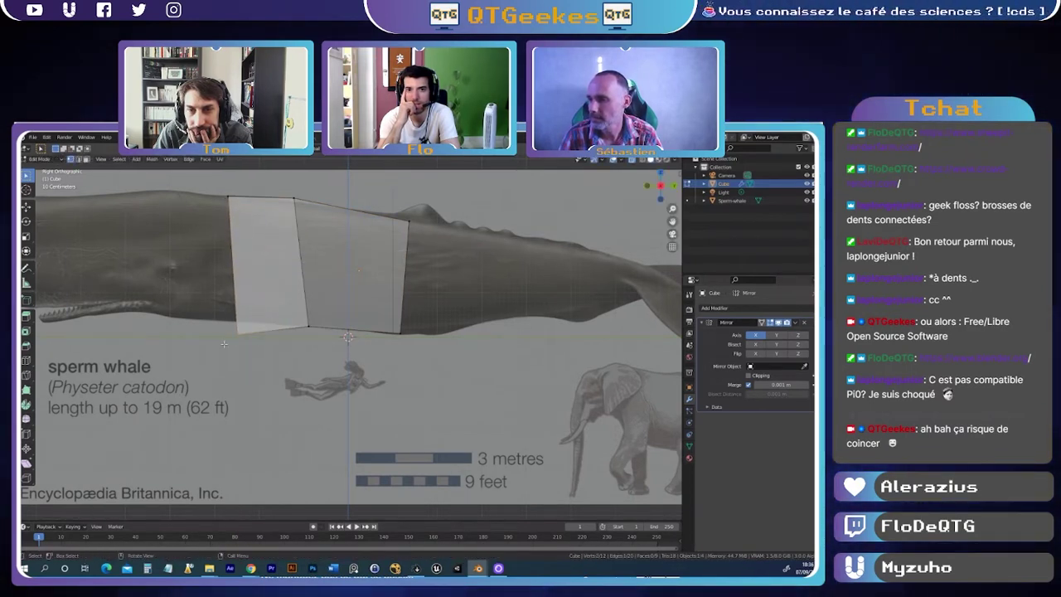
pyautogui.press('g')
pyautogui.click(256, 217)
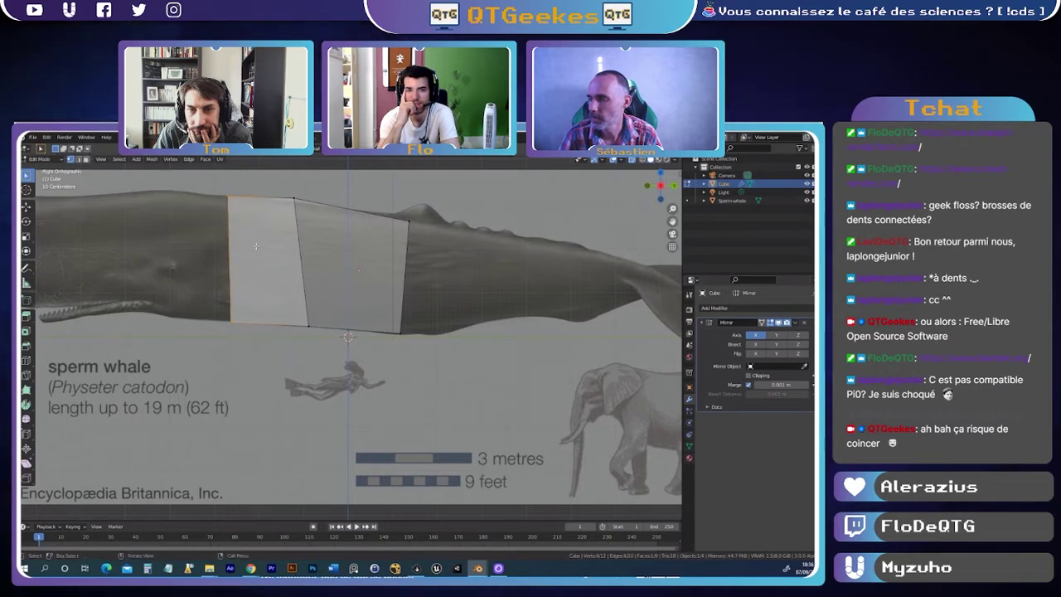
# - Extrude another section toward the head, raise its bottom corner to the jaw line, and bring up the modifier list
pyautogui.press('e')
pyautogui.click(185, 239)
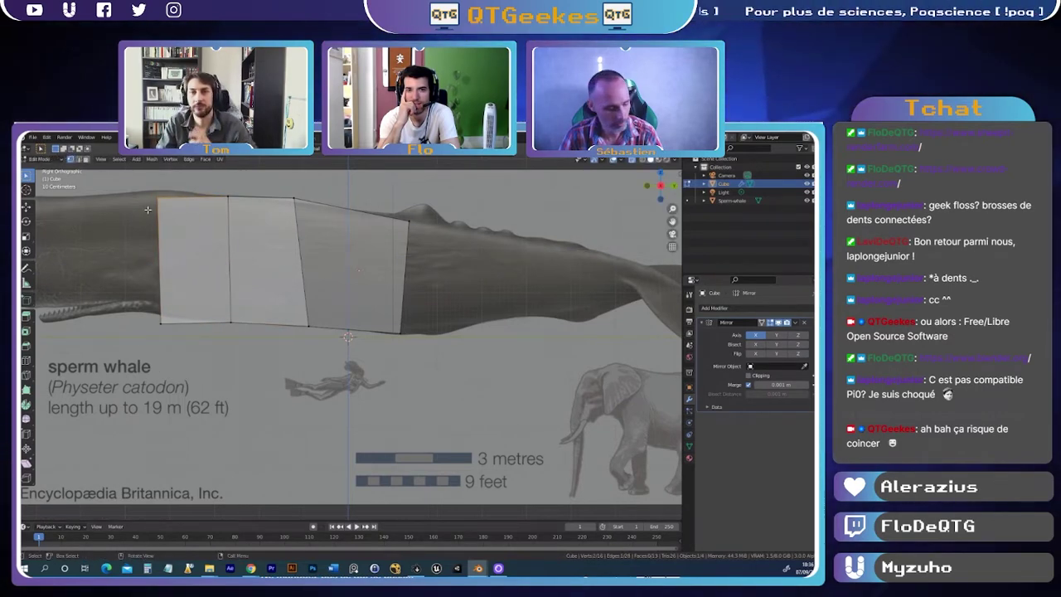
pyautogui.click(100, 231)
pyautogui.moveTo(109, 338); pyautogui.dragTo(100, 331)
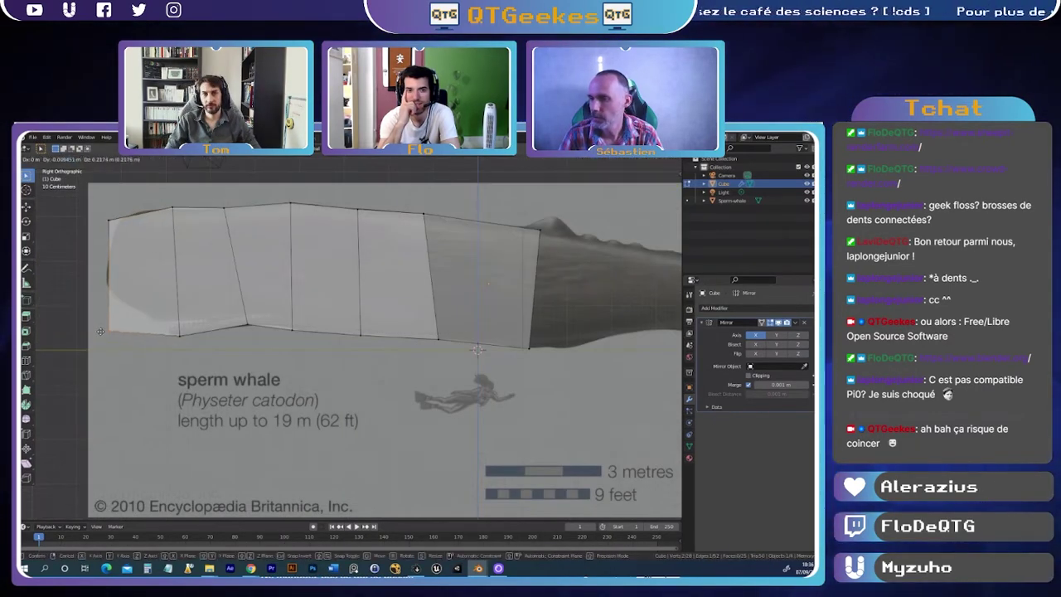
pyautogui.click(103, 305)
pyautogui.press('Tab')
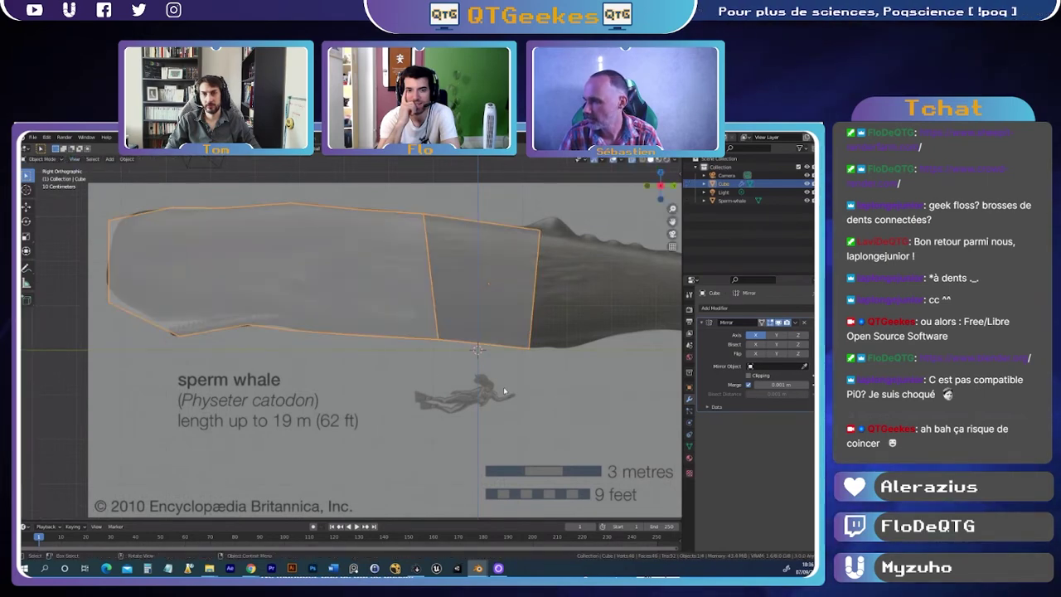
pyautogui.press('Tab')
pyautogui.click(719, 307)
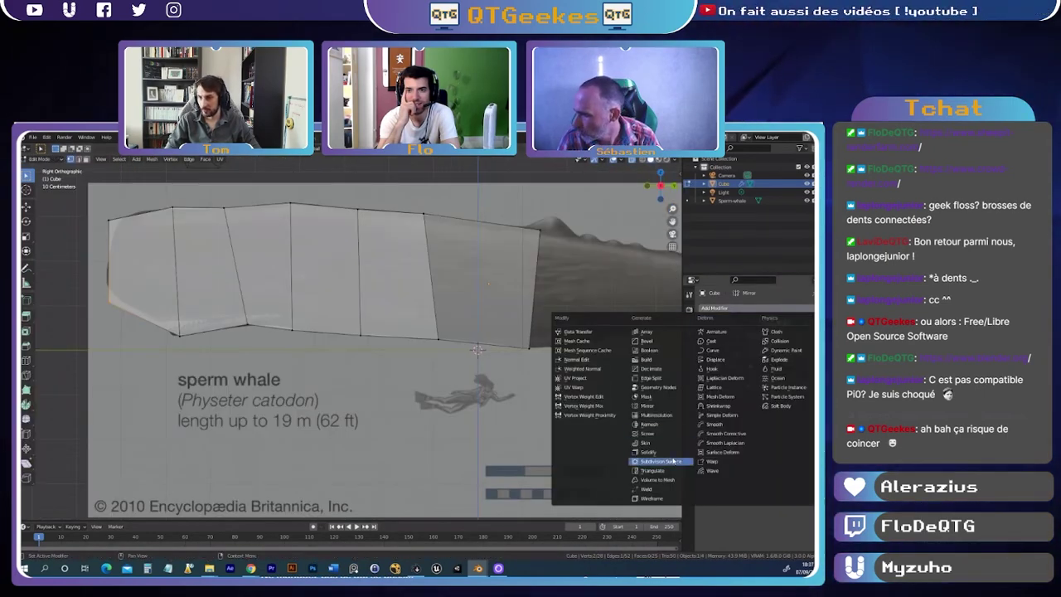
# - Add a Subdivision Surface modifier to the whale block-out
pyautogui.click(647, 406)
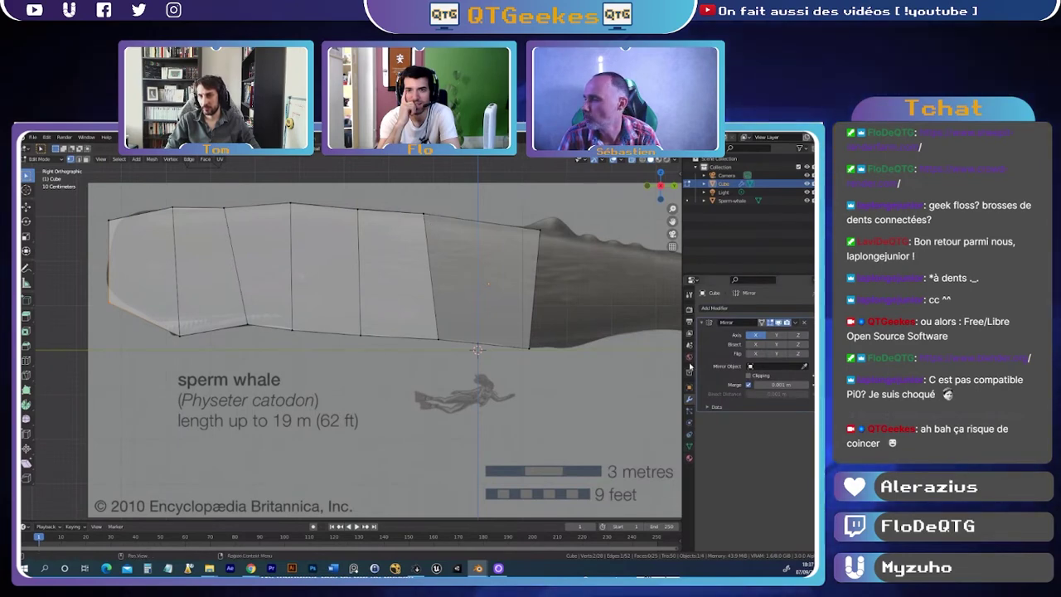
pyautogui.click(727, 313)
pyautogui.click(671, 461)
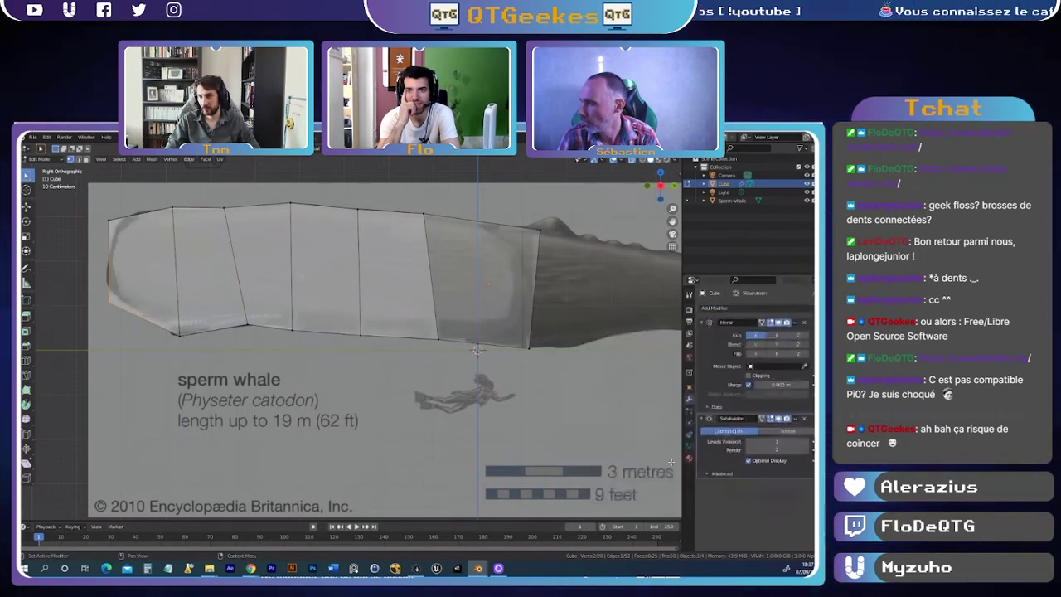
pyautogui.press('Tab')
pyautogui.moveTo(368, 316)
pyautogui.mouseDown(button='middle')
pyautogui.moveTo(324, 285)
pyautogui.moveTo(288, 332)
pyautogui.moveTo(356, 293)
pyautogui.moveTo(243, 287)
pyautogui.moveTo(275, 260)
pyautogui.mouseUp(button='middle')
pyautogui.rightClick(324, 285)
pyautogui.press('Escape')
# - Add a centred edge loop around the whale body
pyautogui.press('Tab')
pyautogui.hotkey('ctrl', 'r')
pyautogui.click(243, 286)
pyautogui.rightClick(243, 286)
pyautogui.moveTo(326, 311)
pyautogui.mouseDown(button='middle')
pyautogui.moveTo(390, 308)
pyautogui.moveTo(397, 281)
pyautogui.moveTo(383, 263)
pyautogui.mouseUp(button='middle')
pyautogui.scroll(-4, 397, 281)
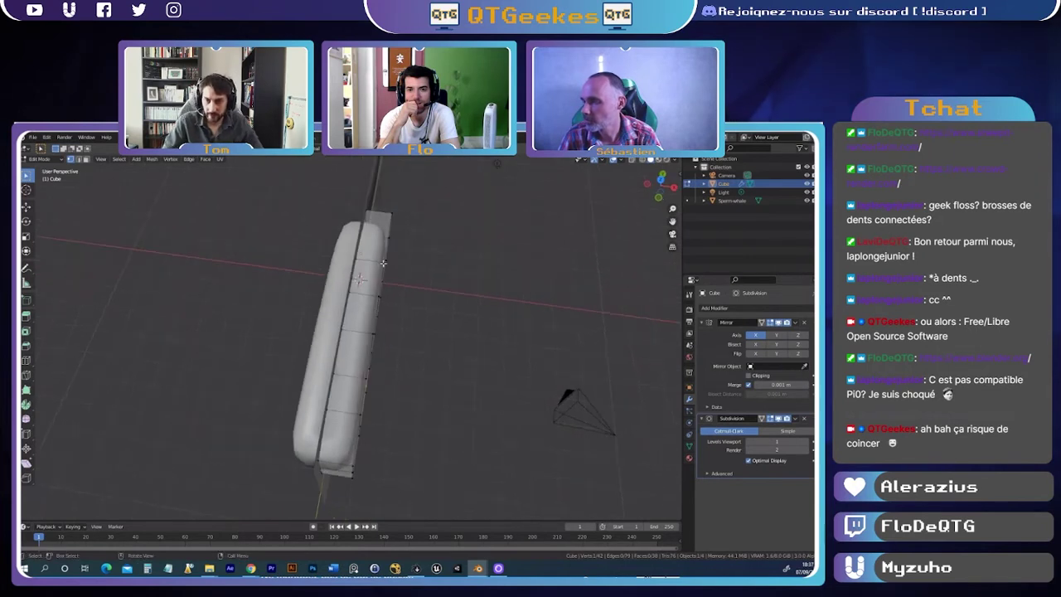
pyautogui.moveTo(406, 299); pyautogui.dragTo(419, 306, button='middle')
# - Move selected parts of the body to refine the whale's shape against the reference
pyautogui.press('g')
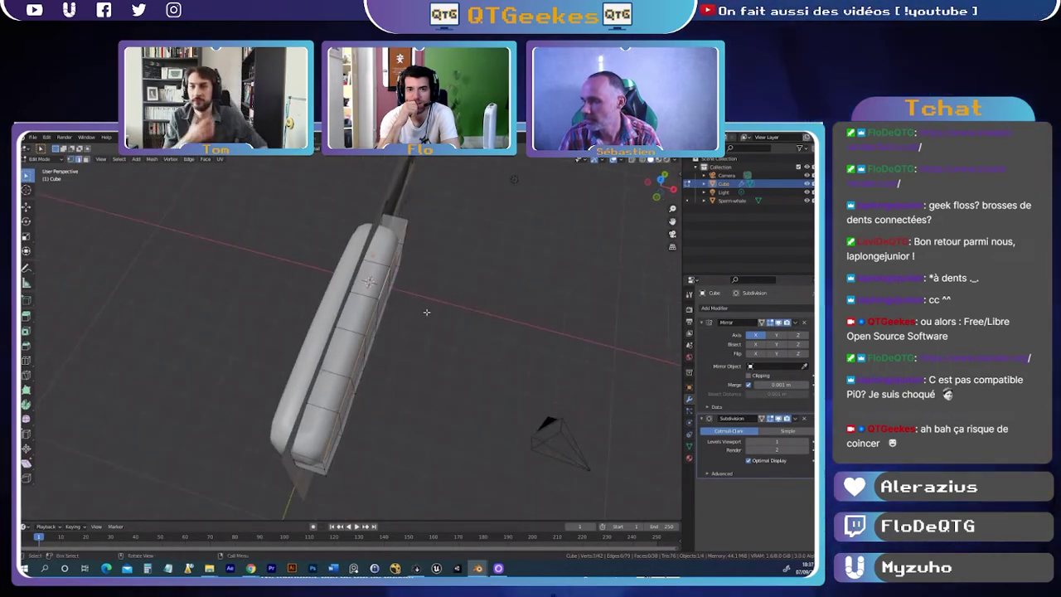
pyautogui.click(413, 307)
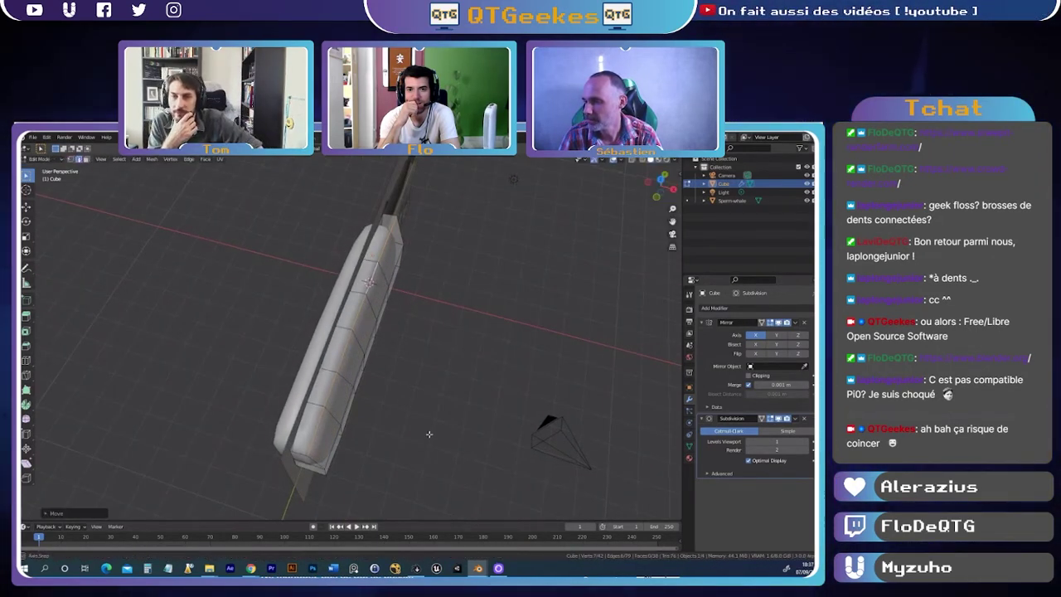
pyautogui.moveTo(413, 307); pyautogui.dragTo(344, 403, button='middle')
pyautogui.press('g')
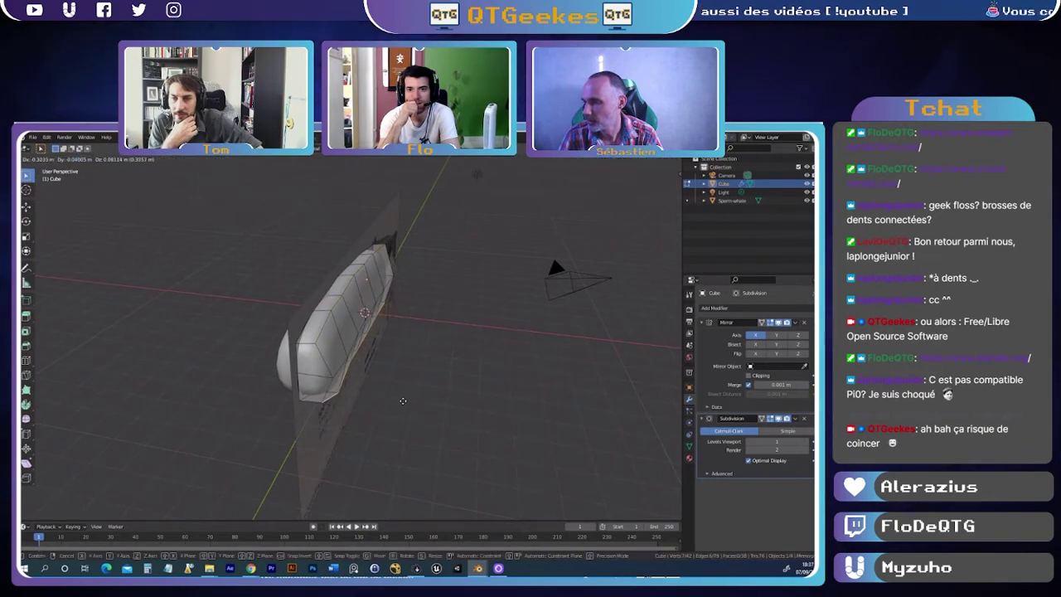
pyautogui.click(403, 401)
pyautogui.scroll(5, 403, 401)
pyautogui.moveTo(403, 401)
pyautogui.mouseDown(button='middle')
pyautogui.moveTo(403, 351)
pyautogui.moveTo(457, 352)
pyautogui.mouseUp(button='middle')
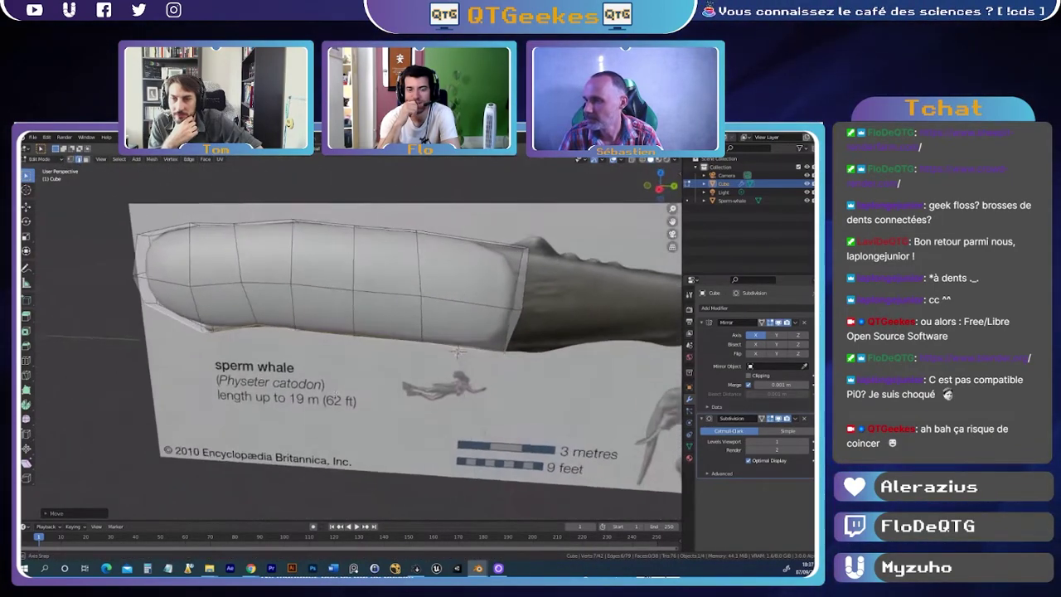
# - Isolate the body in Object Mode and raise viewport subdivision level to 3
pyautogui.press('Tab')
pyautogui.press('KP_Divide')
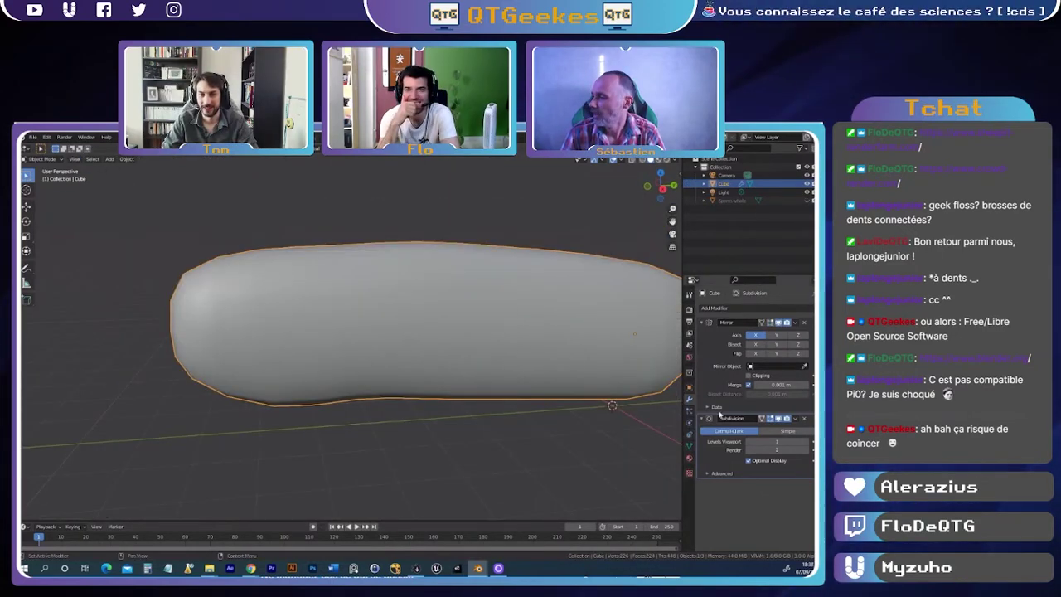
pyautogui.moveTo(775, 442); pyautogui.dragTo(807, 446)
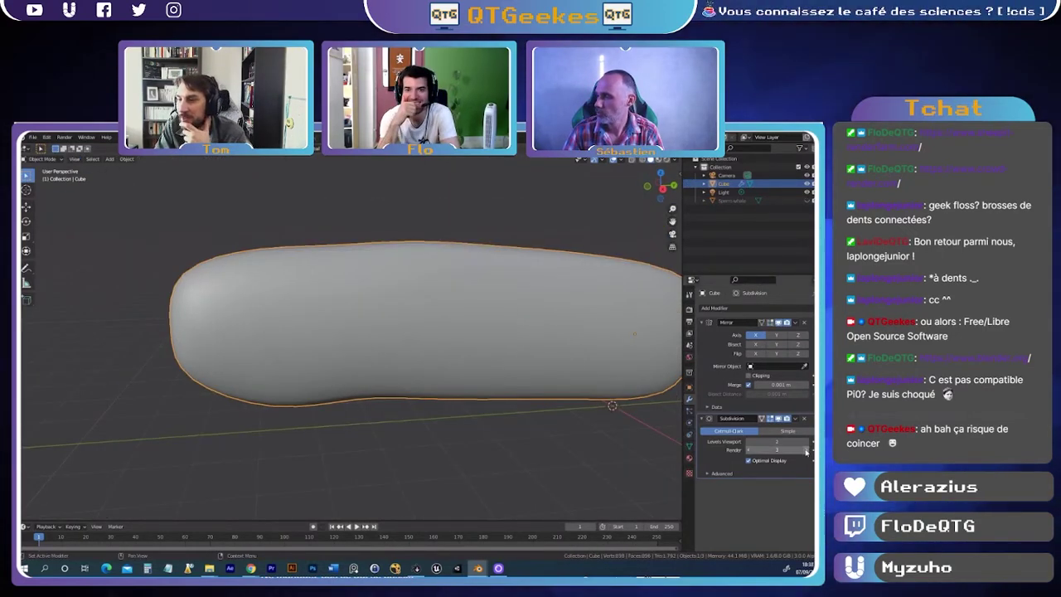
pyautogui.moveTo(332, 319)
pyautogui.mouseDown(button='middle')
pyautogui.moveTo(421, 315)
pyautogui.moveTo(164, 162)
pyautogui.mouseUp(button='middle')
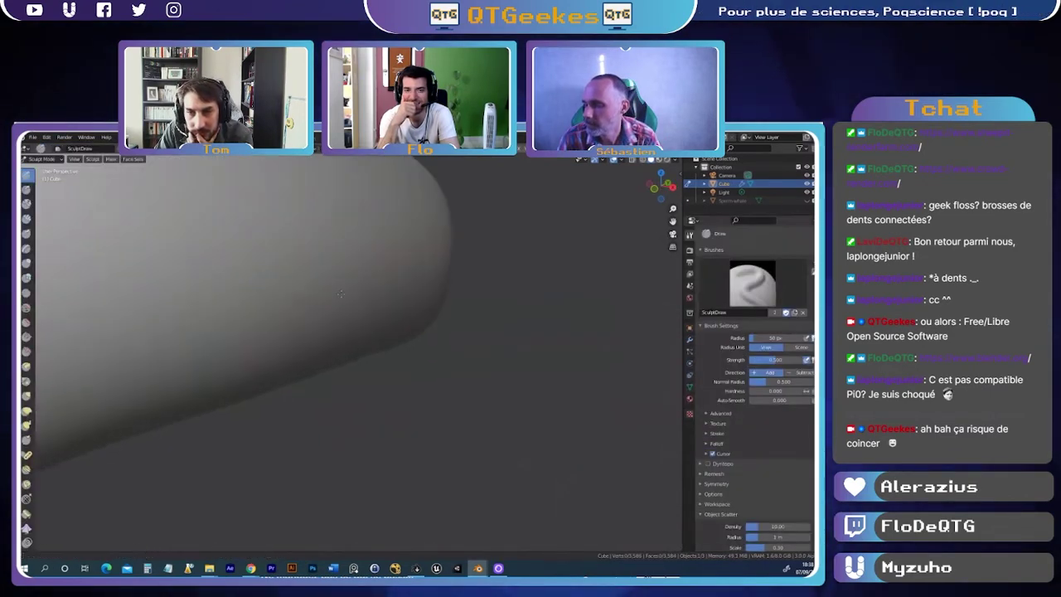
# - Set the Draw brush to 25 px and sculpt a raised ridge along the dent's upper rim
pyautogui.scroll(-3, 332, 306)
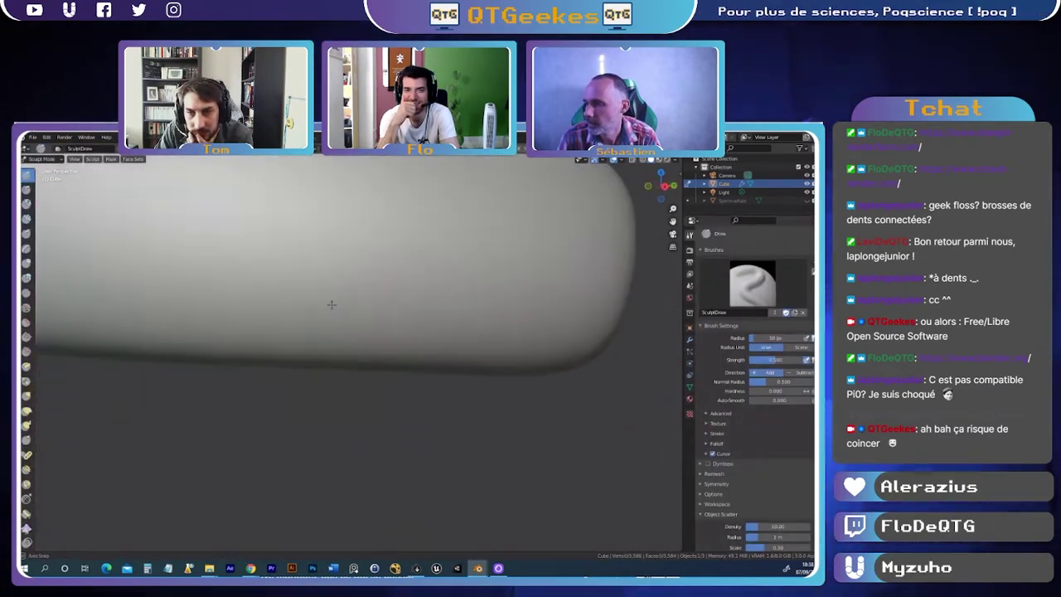
pyautogui.scroll(-3, 332, 306)
pyautogui.press('f')
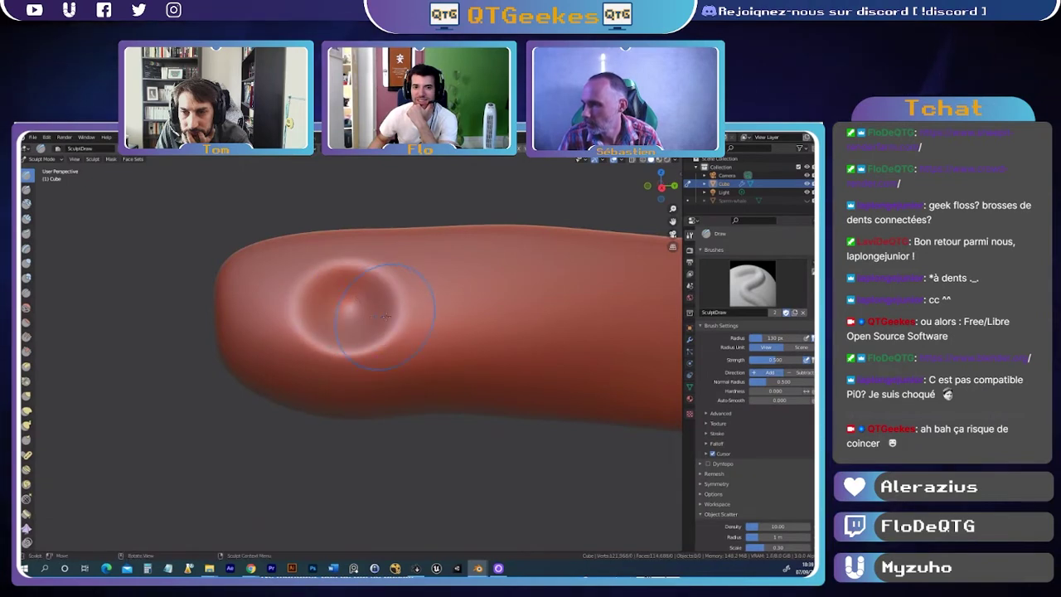
pyautogui.press('Escape')
pyautogui.scroll(2, 387, 298)
pyautogui.scroll(2, 387, 292)
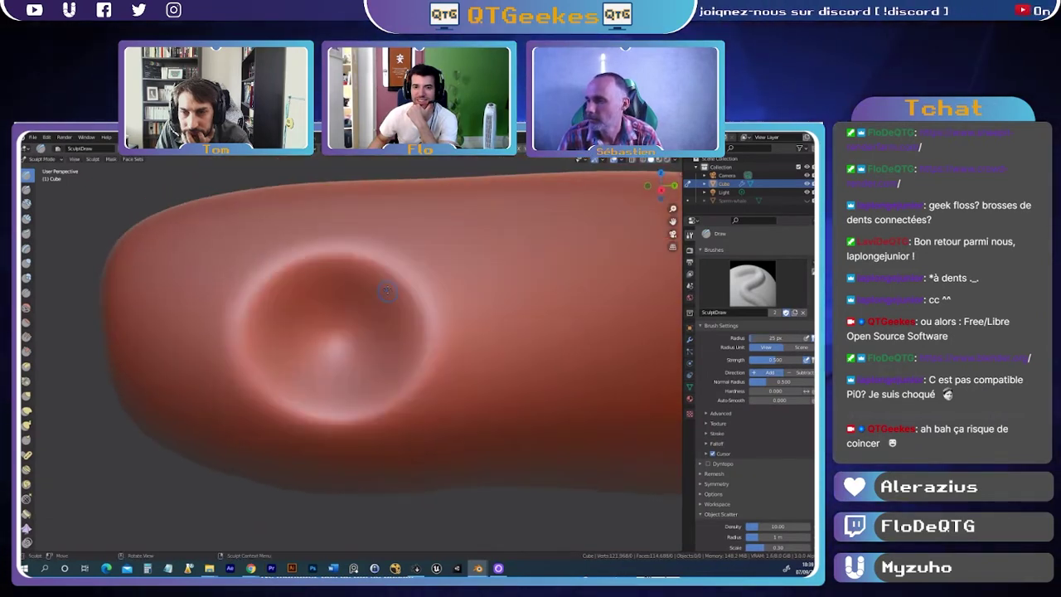
pyautogui.moveTo(266, 274); pyautogui.dragTo(377, 249)
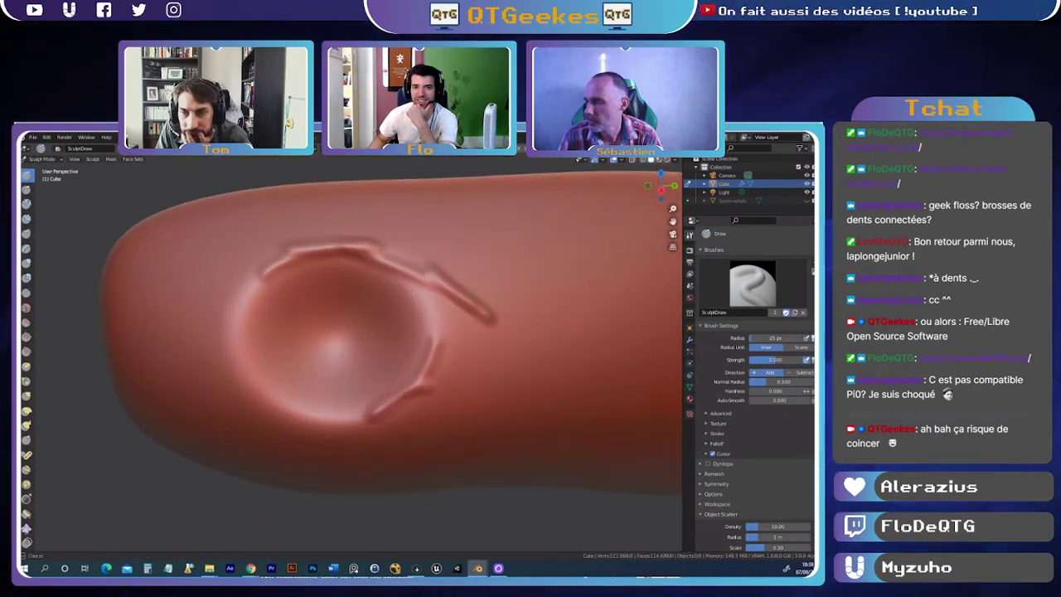
pyautogui.moveTo(108, 391); pyautogui.dragTo(171, 184, button='middle')
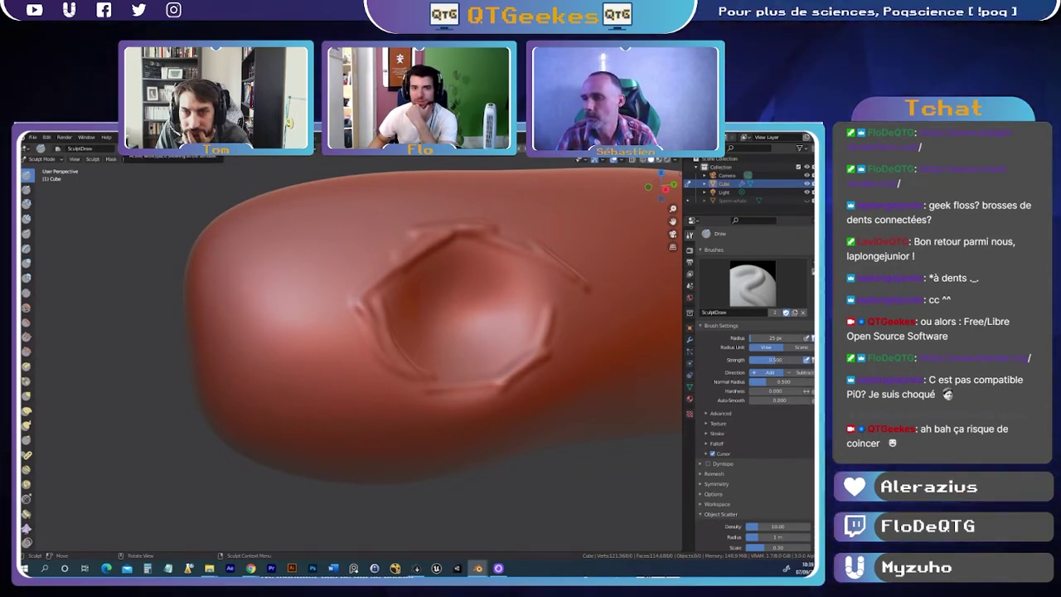
# - Switch to the finished sperm whale project, hide its armature and frame the whole whale
pyautogui.moveTo(477, 569)
pyautogui.click(408, 531)
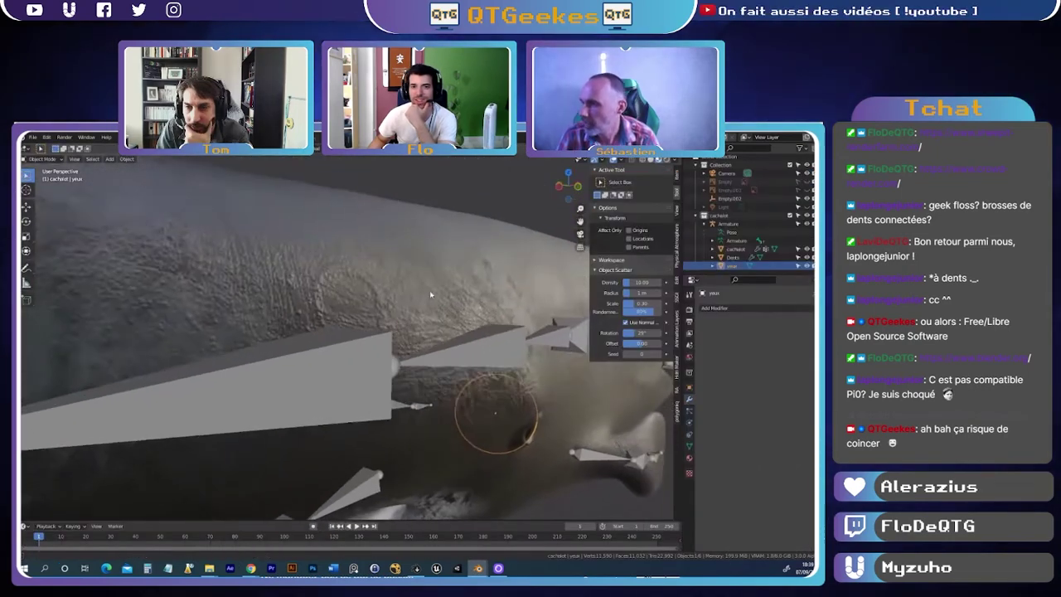
pyautogui.moveTo(378, 325); pyautogui.dragTo(464, 357, button='middle')
pyautogui.click(473, 360)
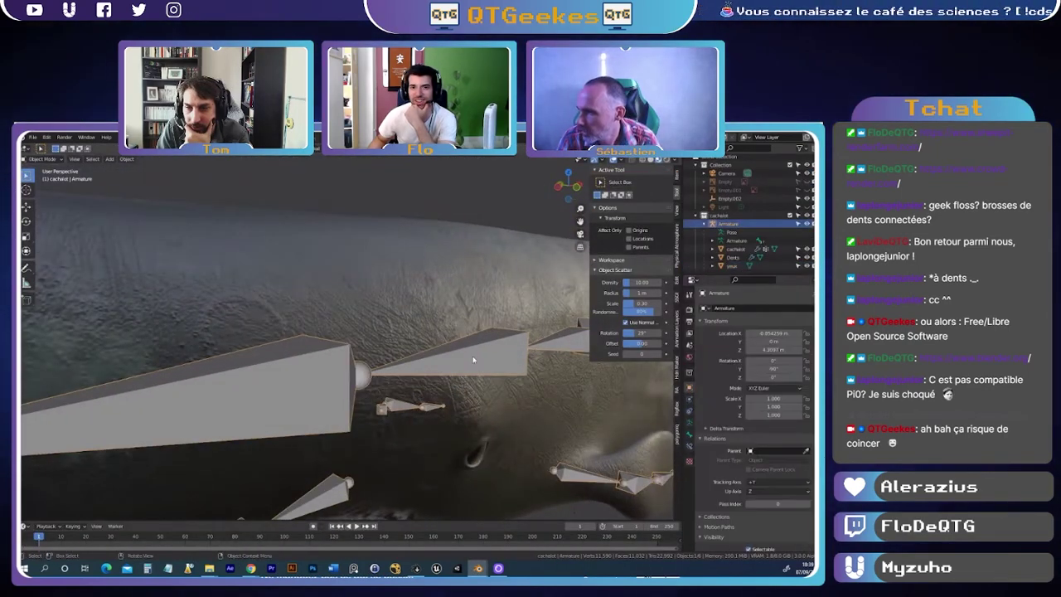
pyautogui.press('h')
pyautogui.scroll(-5, 435, 316)
pyautogui.moveTo(435, 316); pyautogui.dragTo(329, 318, button='middle')
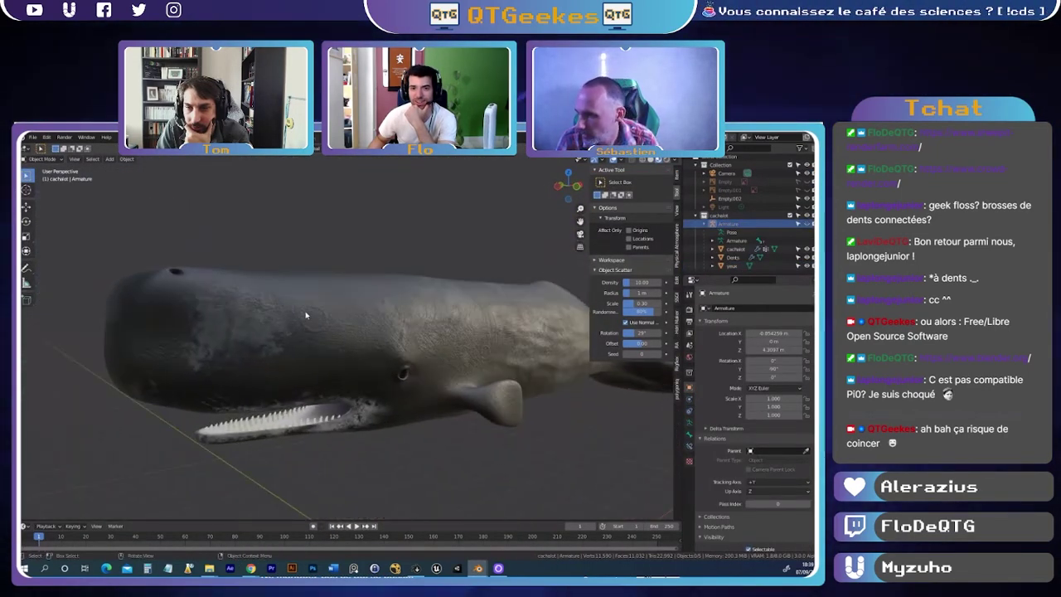
pyautogui.scroll(3, 491, 362)
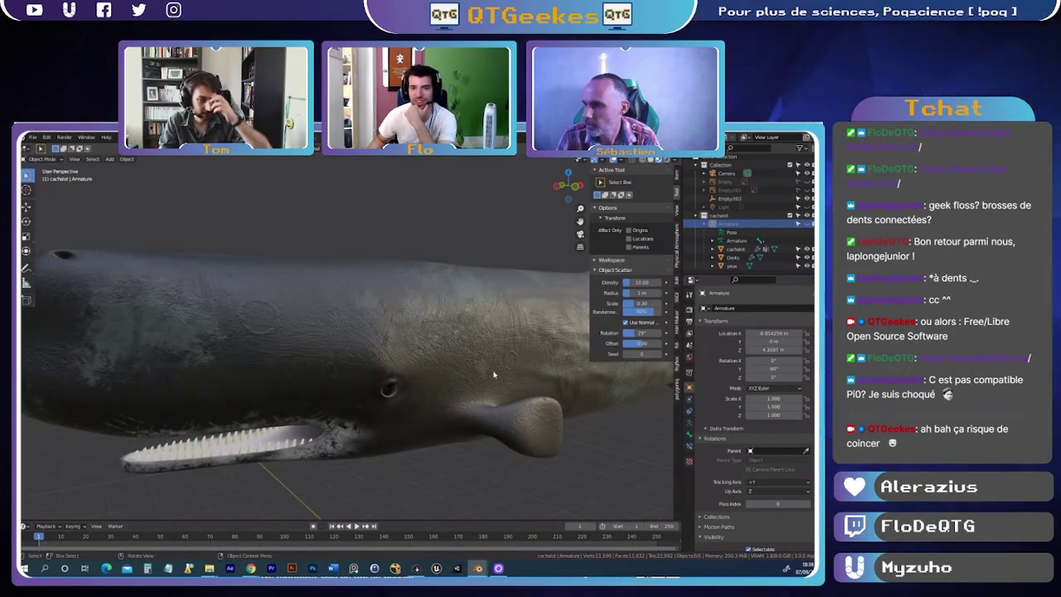
pyautogui.moveTo(230, 301); pyautogui.dragTo(304, 308, button='middle')
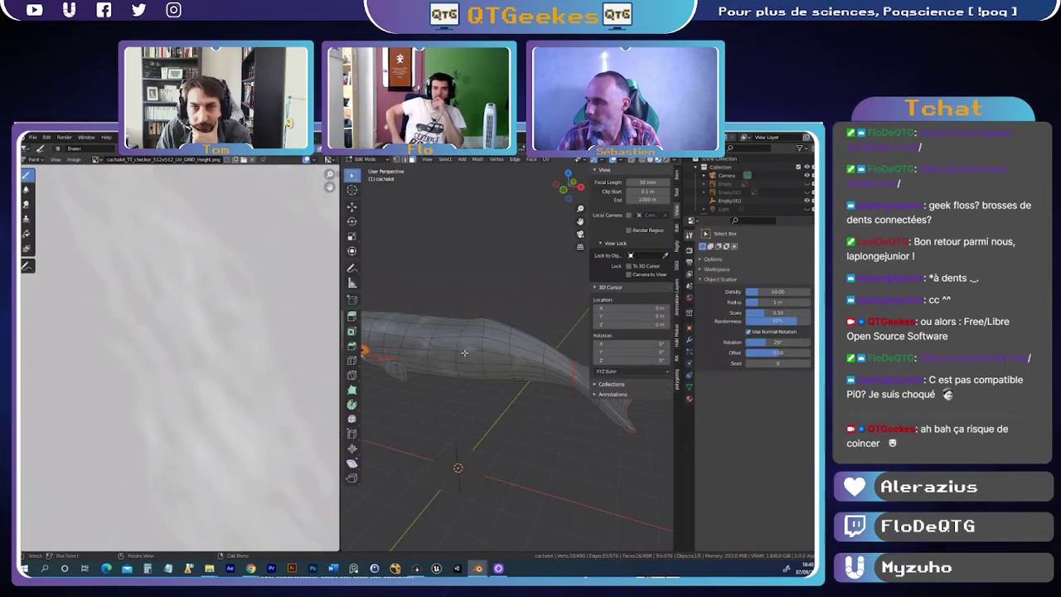
# - Widen the 3D view and re-enter Edit Mode on the whale, viewed from its head
pyautogui.moveTo(339, 404); pyautogui.dragTo(274, 403)
pyautogui.press('Tab')
pyautogui.scroll(3, 401, 352)
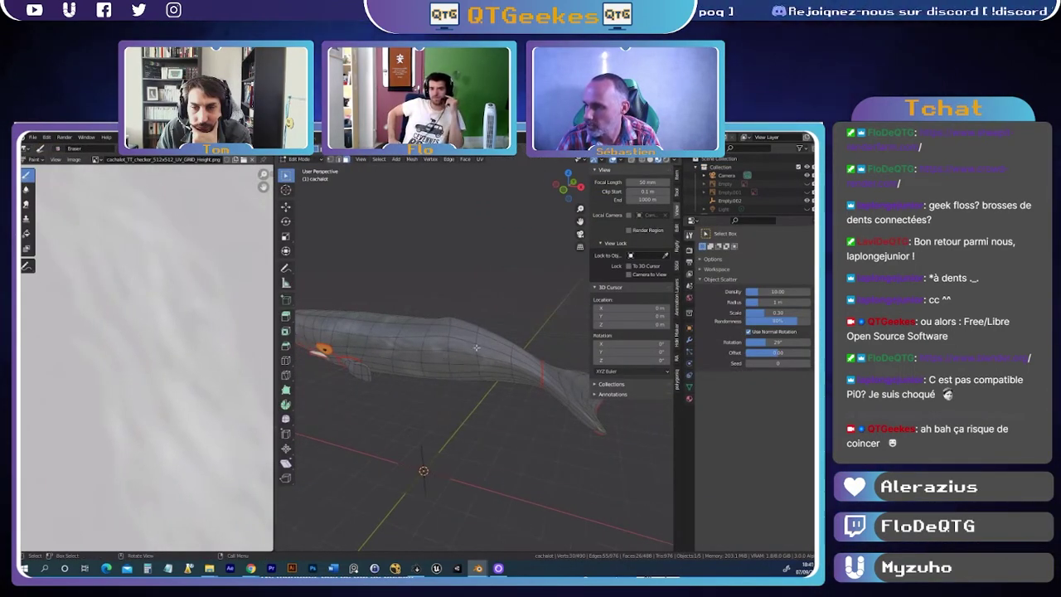
pyautogui.scroll(4, 402, 352)
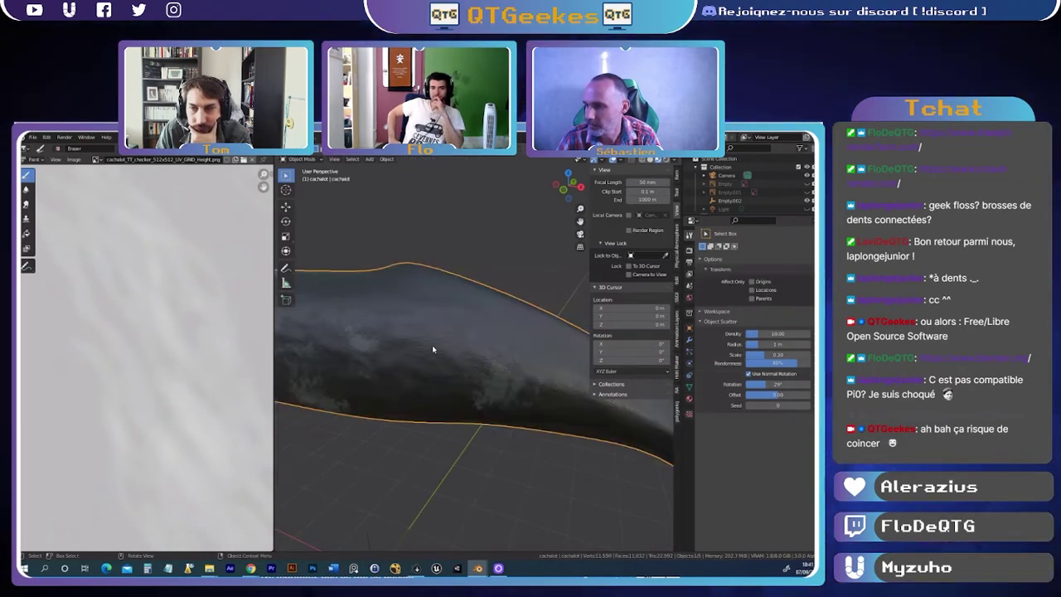
pyautogui.press('Tab')
pyautogui.scroll(-5, 434, 343)
pyautogui.moveTo(433, 343)
pyautogui.mouseDown(button='middle')
pyautogui.moveTo(379, 377)
pyautogui.moveTo(491, 455)
pyautogui.mouseUp(button='middle')
# - Linked-select the front section of the whale mesh from a side-on view
pyautogui.press('l')
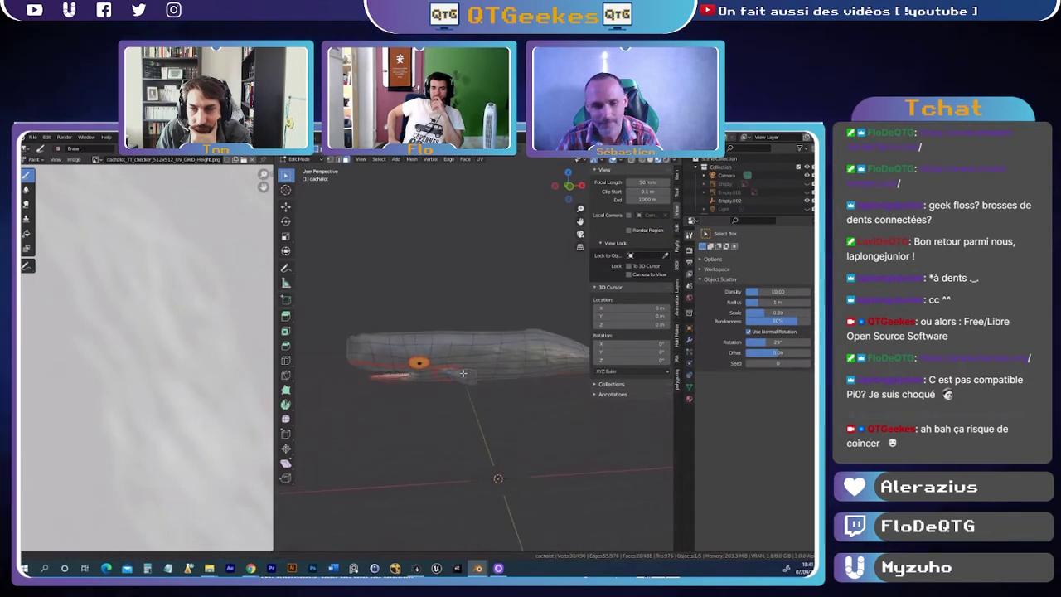
pyautogui.click(491, 455)
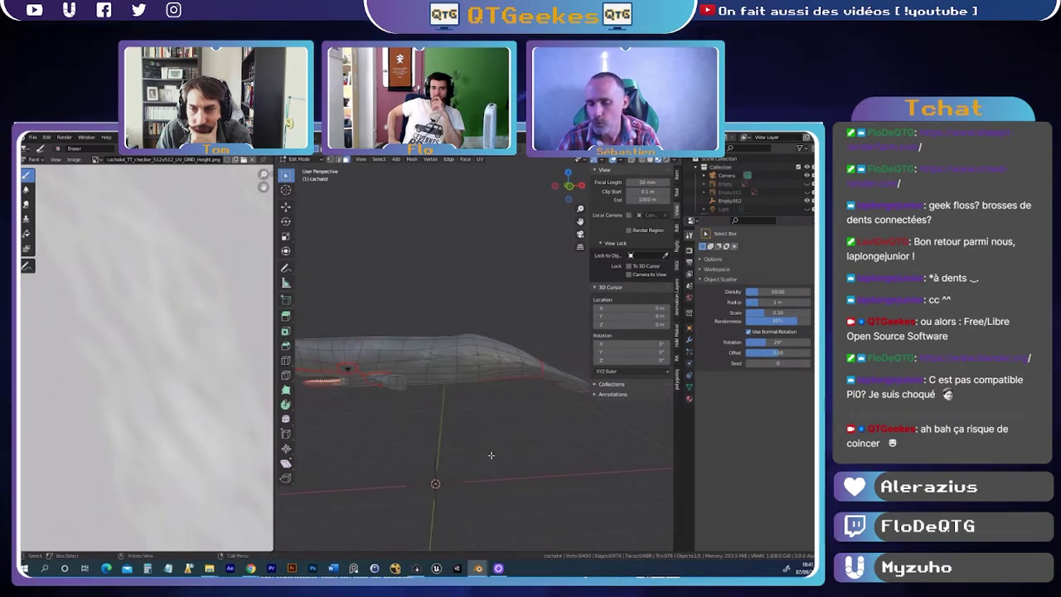
pyautogui.moveTo(491, 455)
pyautogui.mouseDown(button='middle')
pyautogui.moveTo(425, 426)
pyautogui.moveTo(445, 420)
pyautogui.mouseUp(button='middle')
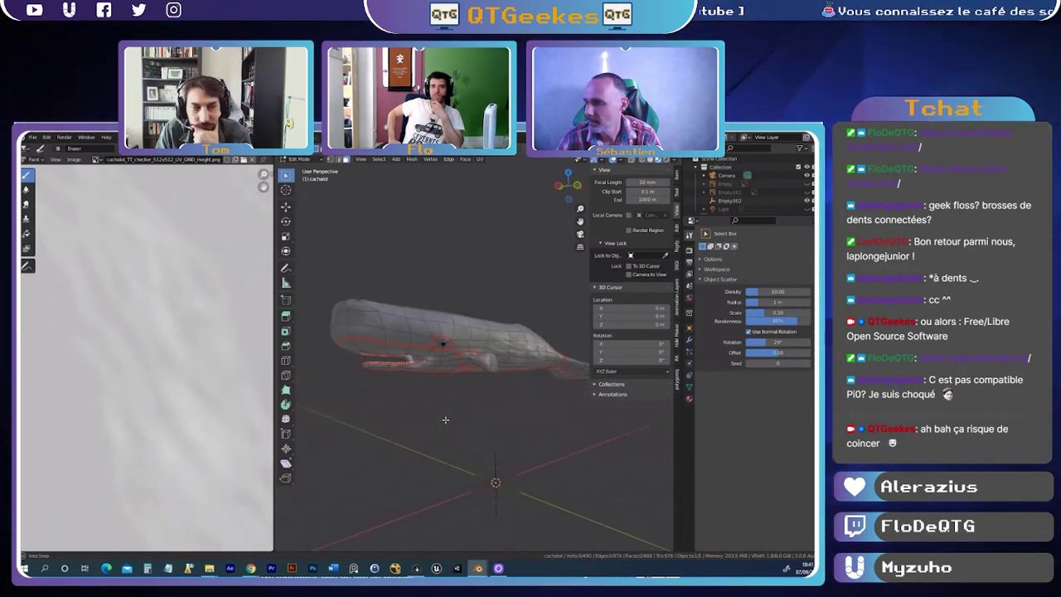
pyautogui.press('l')
pyautogui.moveTo(448, 373); pyautogui.dragTo(490, 429, button='middle')
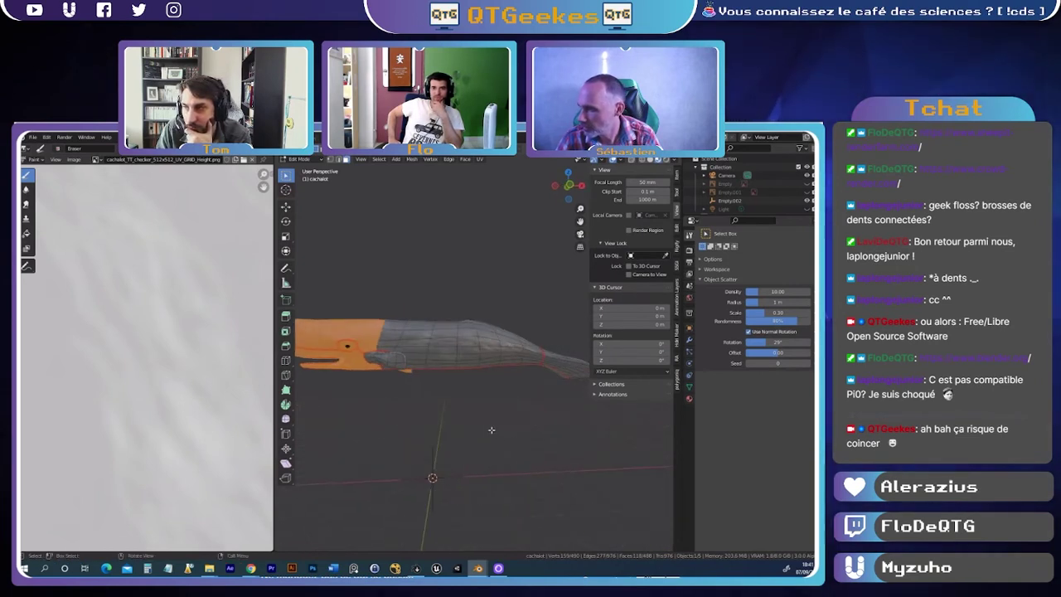
pyautogui.press('l')
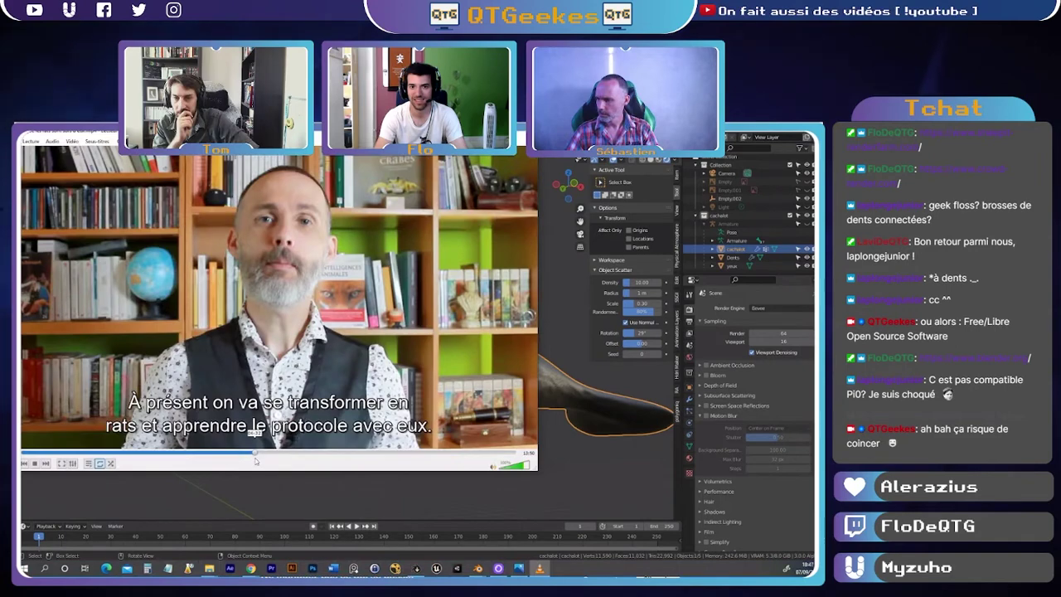
# - Start playing the project showcase video in the media player
pyautogui.click(255, 459)
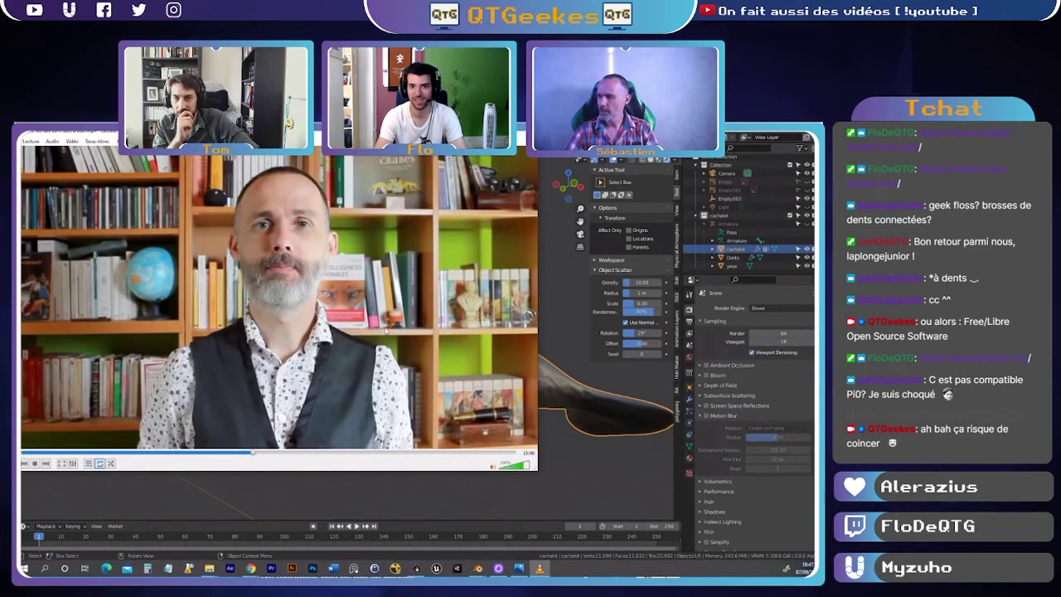
# - Switch the VLC video to fullscreen playback
pyautogui.press('f')
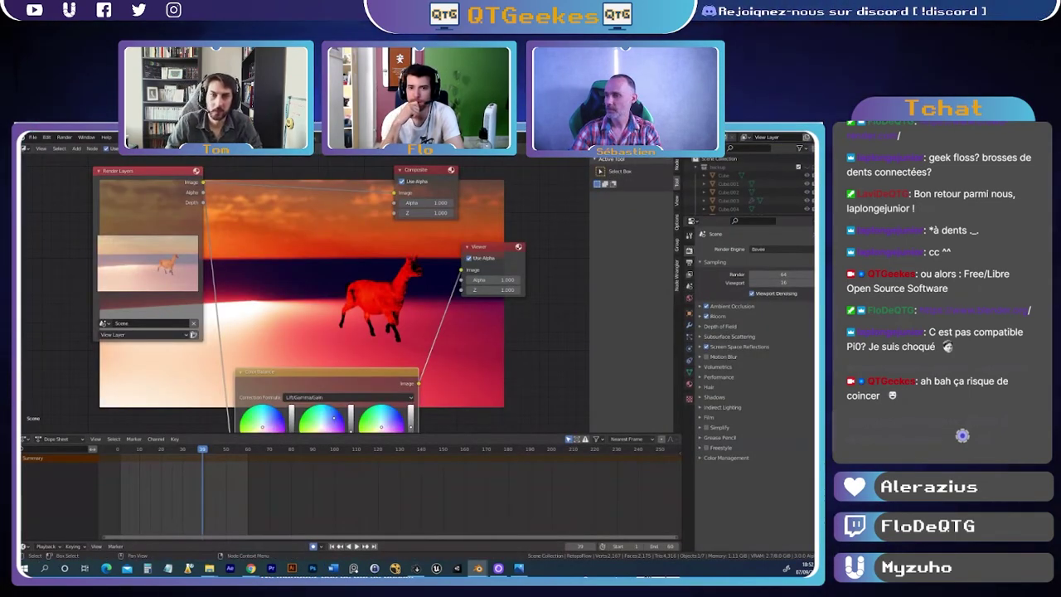
# - Show the animal rig in the NLA layout at frame 1, then pause the Hors du Nid video and exit fullscreen
pyautogui.hotkey('ctrl', 'pageup')
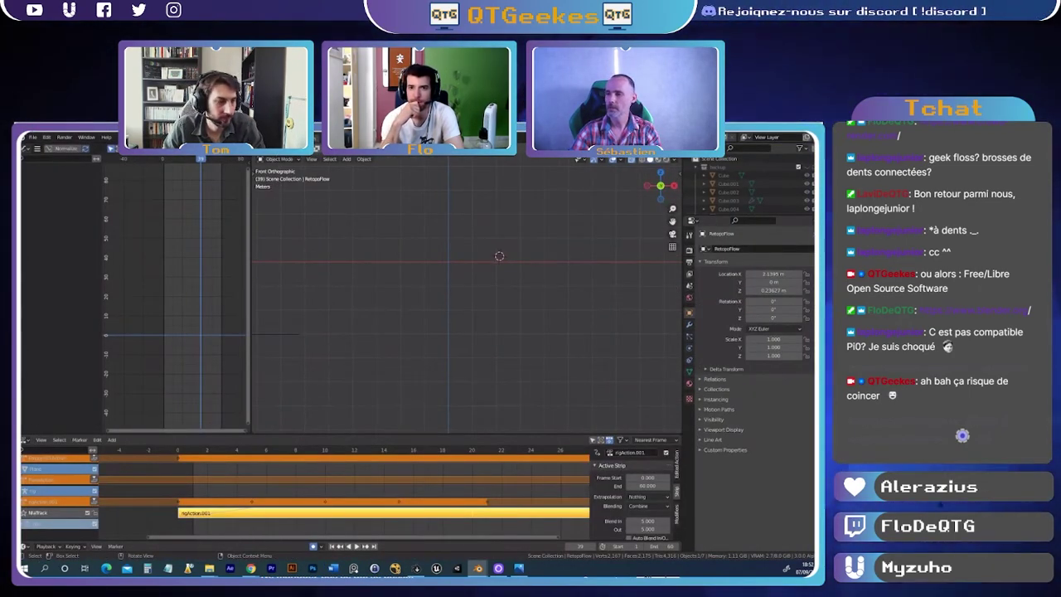
pyautogui.moveTo(431, 298); pyautogui.dragTo(396, 306, button='middle')
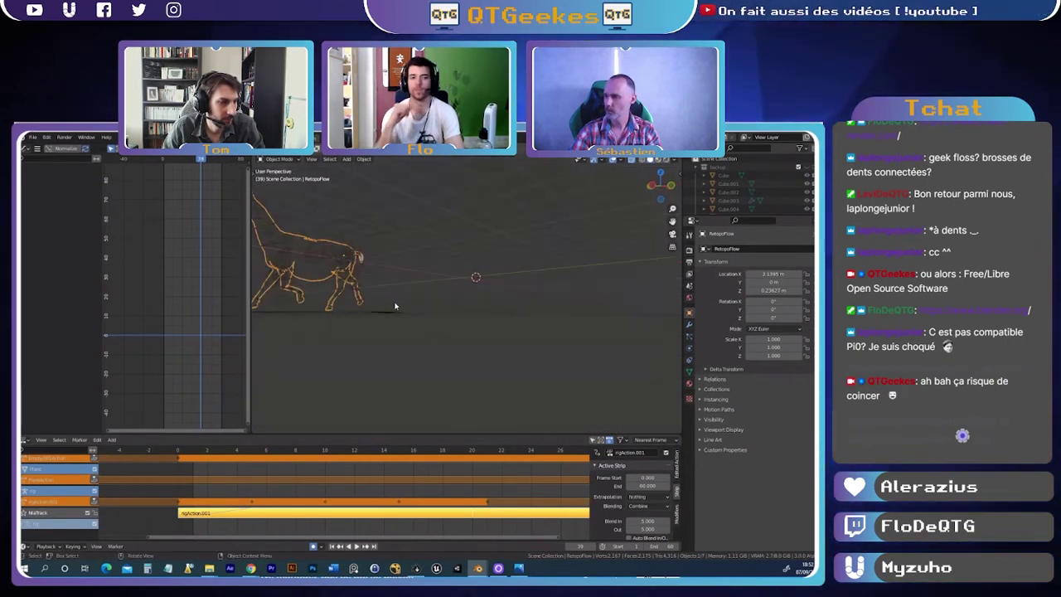
pyautogui.click(194, 452)
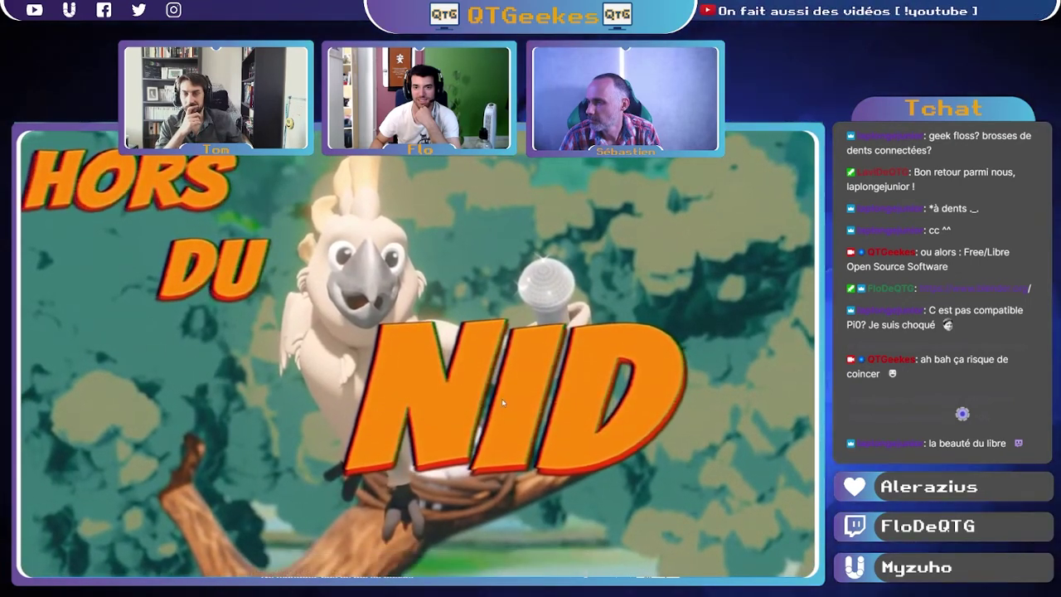
pyautogui.press('space')
pyautogui.press('Escape')
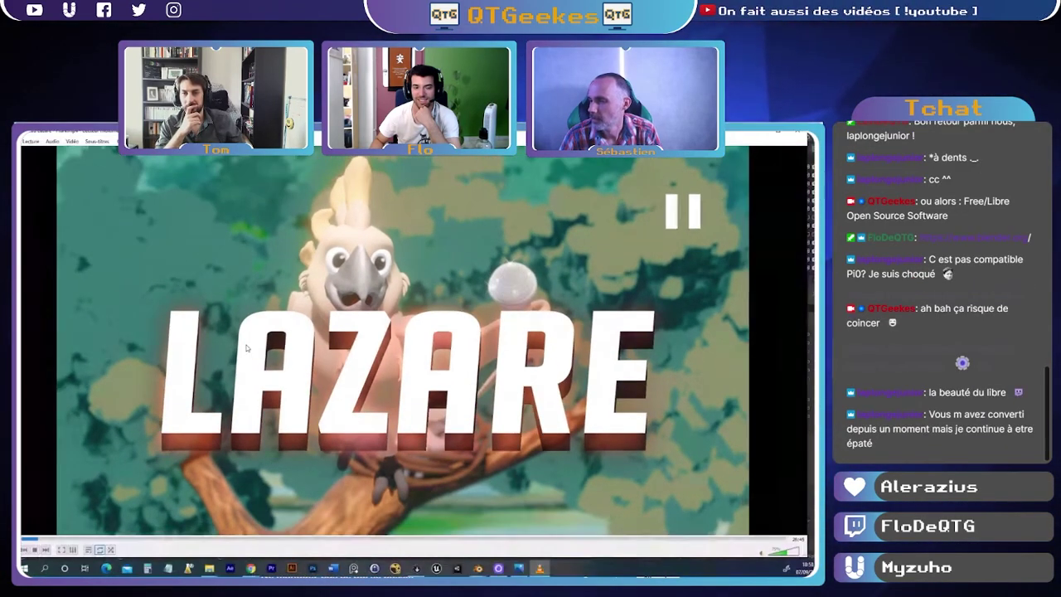
# - Close the video and play the nest animation through the scene camera
pyautogui.click(801, 133)
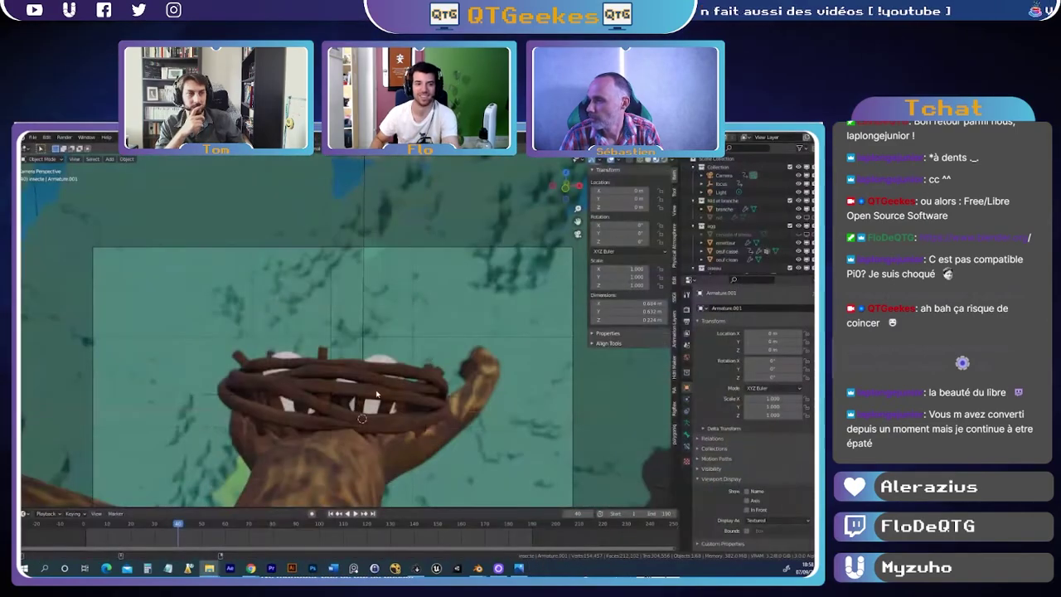
pyautogui.moveTo(389, 332)
pyautogui.mouseDown(button='middle')
pyautogui.moveTo(363, 426)
pyautogui.moveTo(259, 386)
pyautogui.moveTo(339, 401)
pyautogui.mouseUp(button='middle')
pyautogui.click(258, 386)
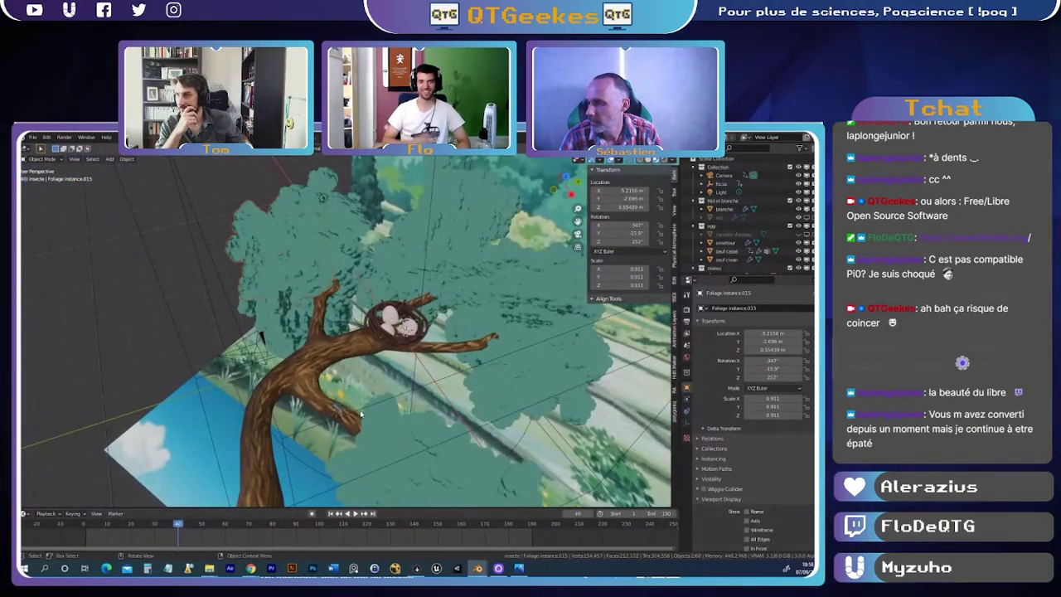
pyautogui.press('KP_0')
pyautogui.press('space')
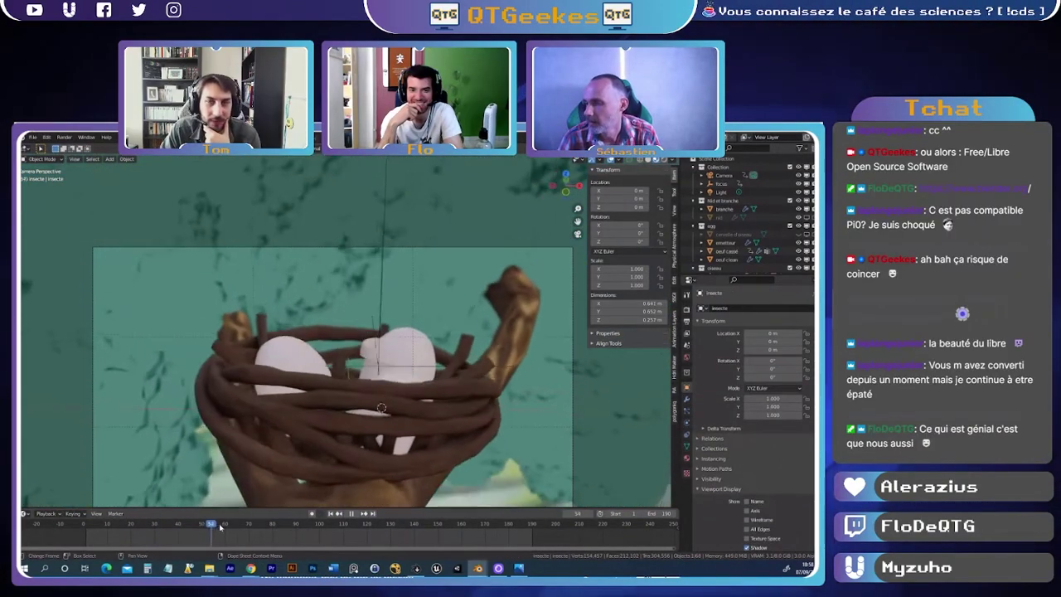
# - Scrub the bird bursting out of the nest between frames 112 and 123
pyautogui.moveTo(219, 528); pyautogui.dragTo(356, 531)
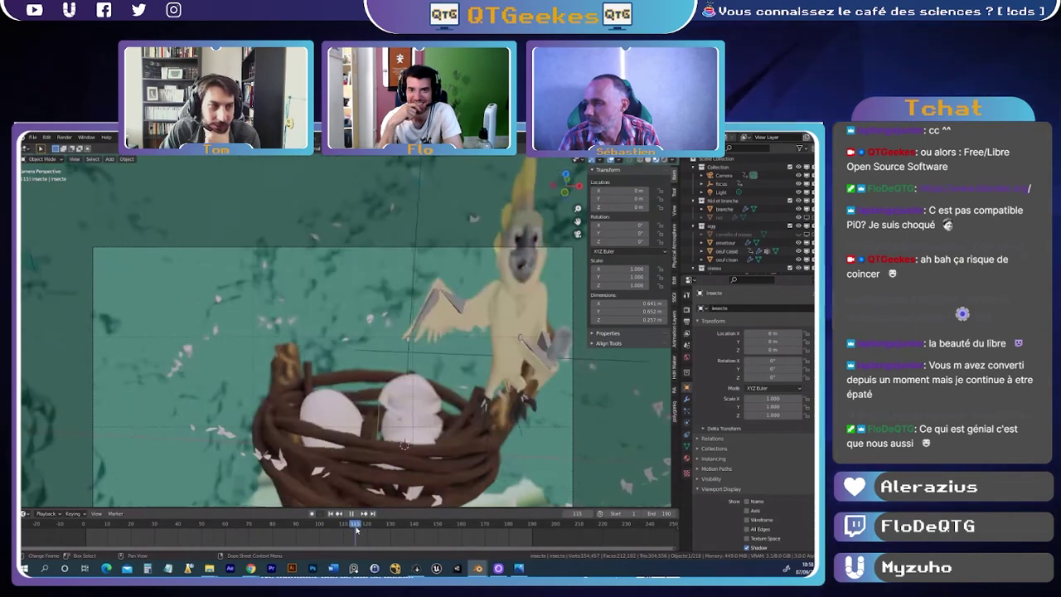
pyautogui.moveTo(355, 532); pyautogui.dragTo(350, 531)
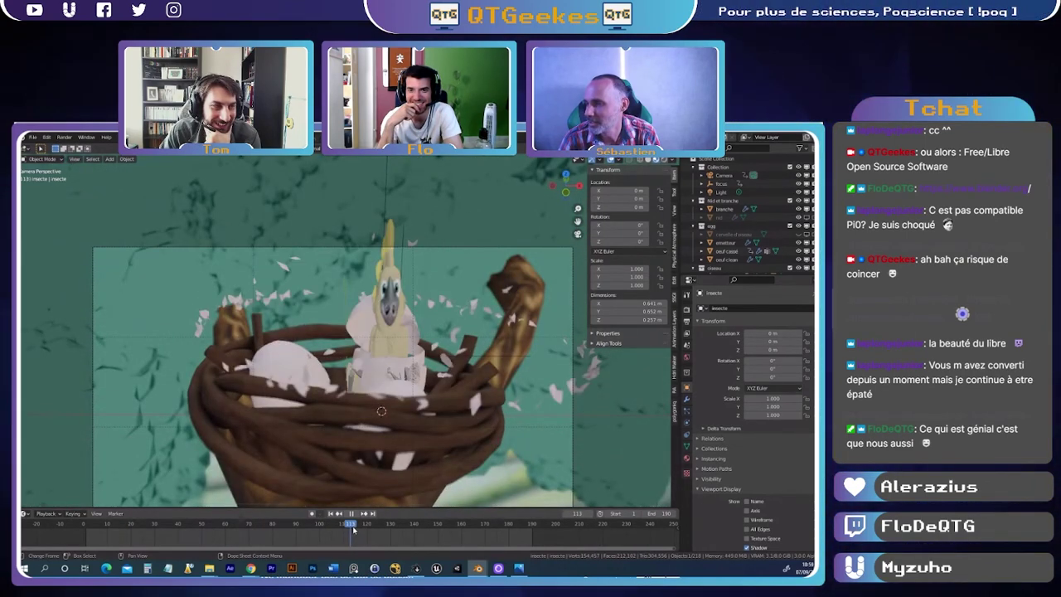
pyautogui.moveTo(351, 531); pyautogui.dragTo(354, 531)
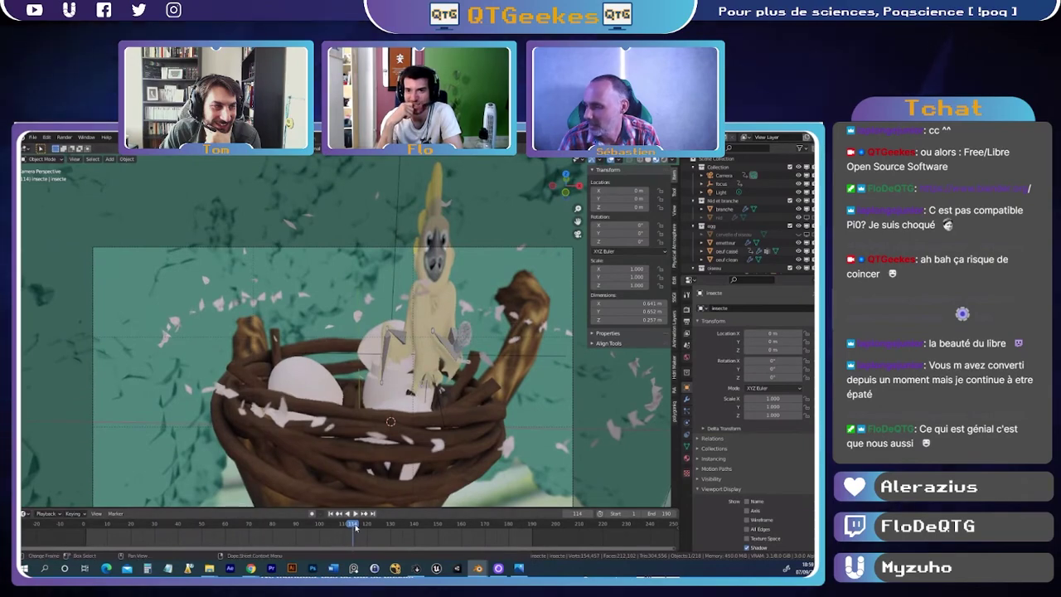
pyautogui.press('space')
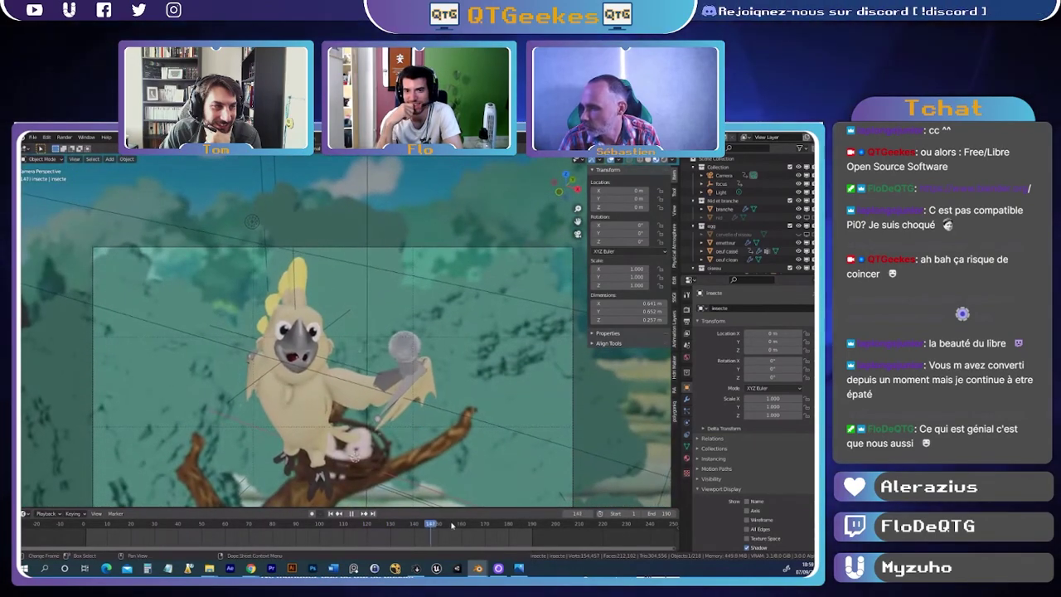
pyautogui.click(359, 531)
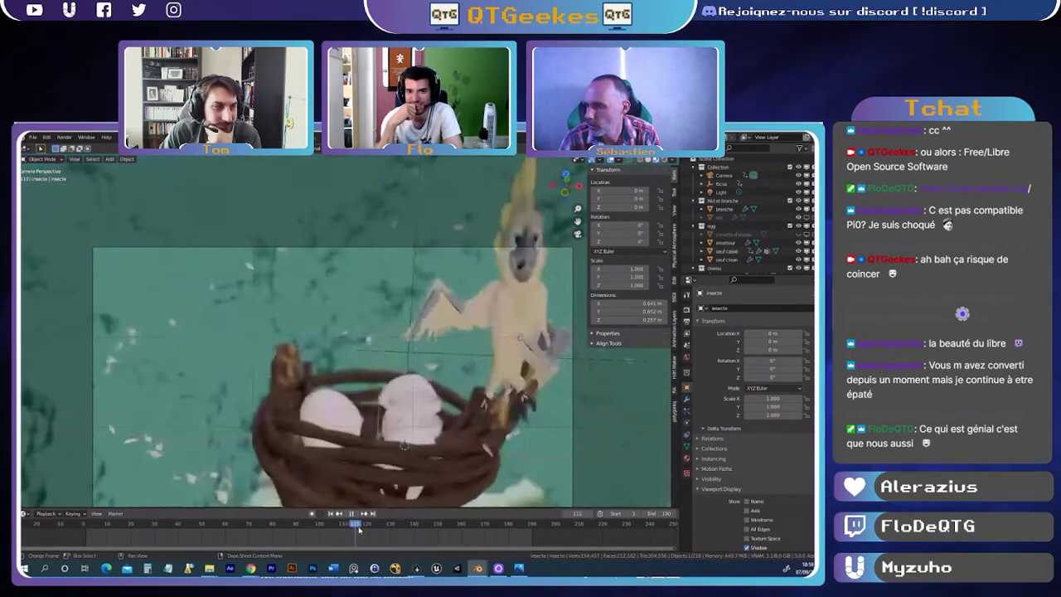
pyautogui.moveTo(359, 531); pyautogui.dragTo(378, 530)
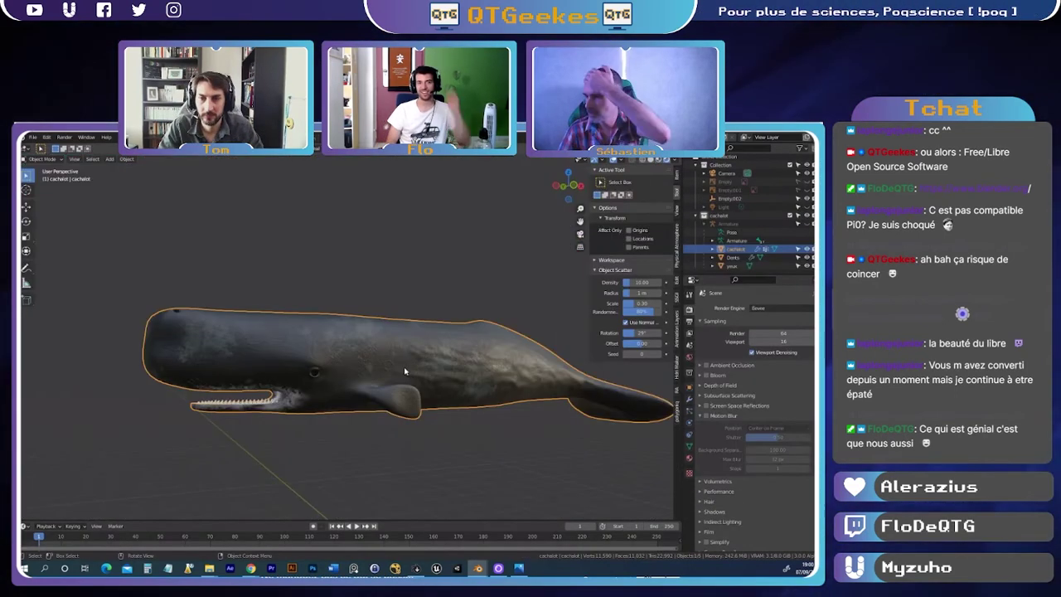
# - Zoom in on the sperm whale's head, then switch to the tree-and-nest Blender window
pyautogui.keyDown('ctrl'); pyautogui.moveTo(374, 349); pyautogui.dragTo(559, 441, button='middle'); pyautogui.keyUp('ctrl')
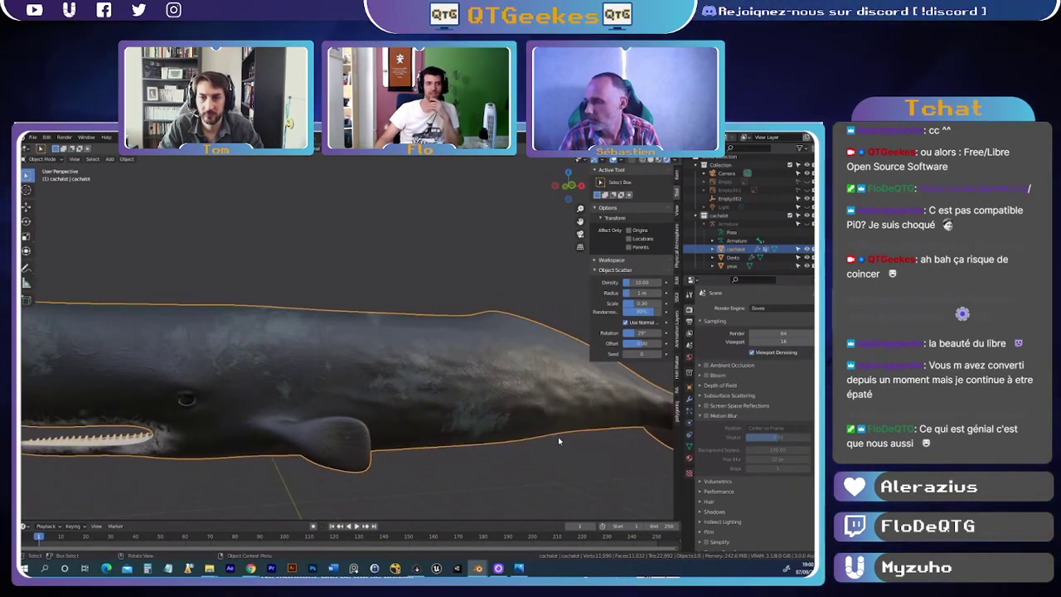
pyautogui.moveTo(550, 399); pyautogui.dragTo(317, 372, button='middle')
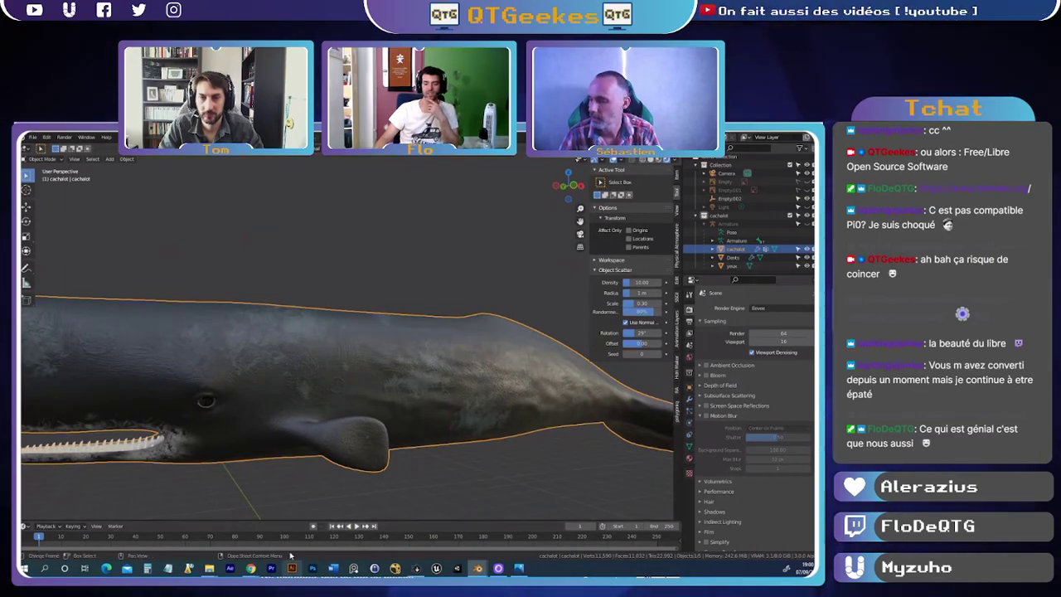
pyautogui.moveTo(478, 568)
pyautogui.click(356, 531)
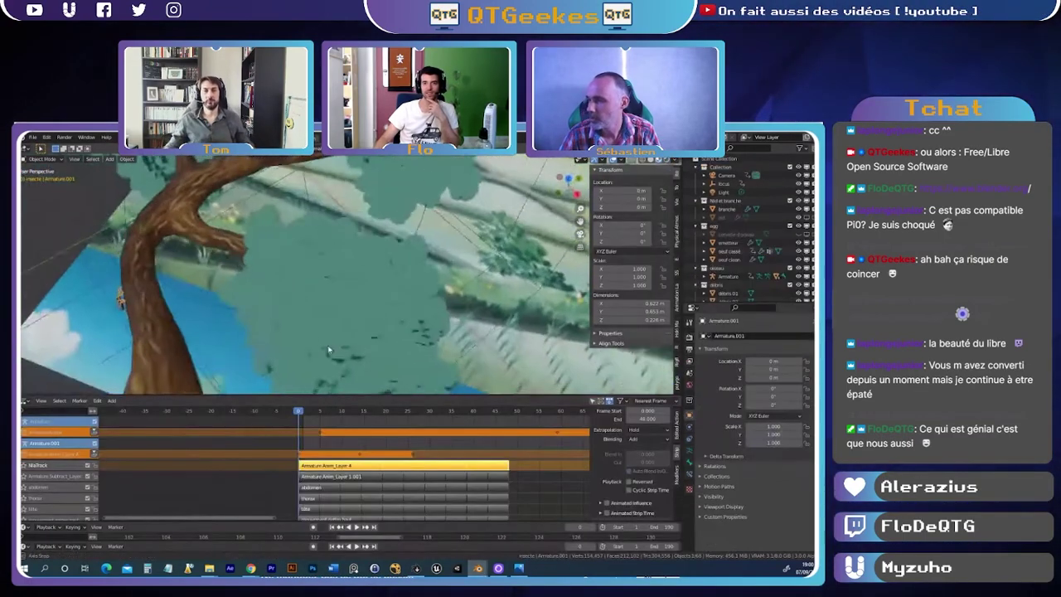
# - Orbit around the tree scene, then switch back to the sperm whale window
pyautogui.moveTo(328, 351); pyautogui.dragTo(188, 168, button='middle')
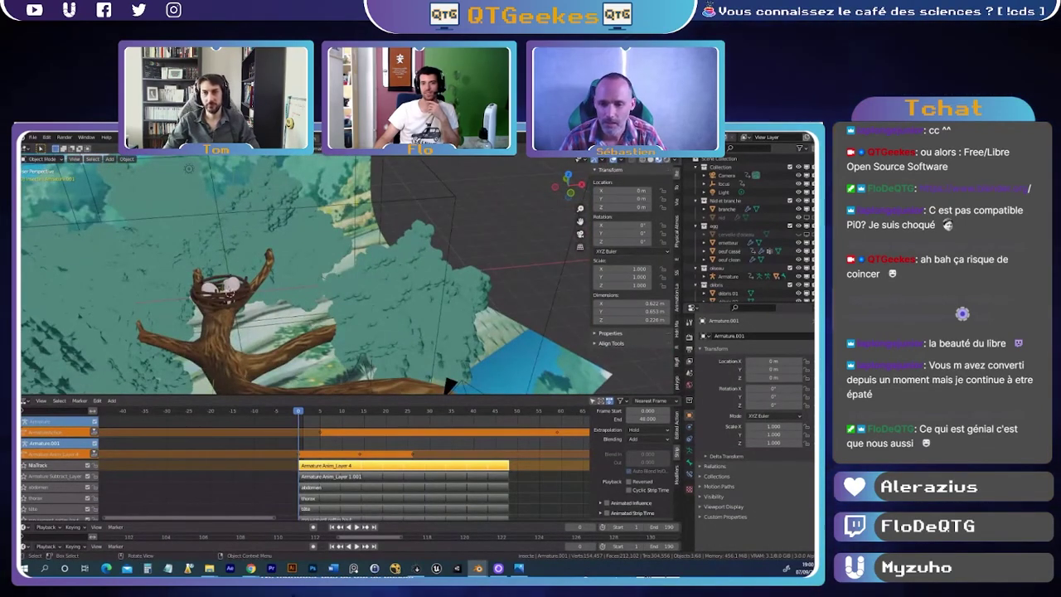
pyautogui.hotkey('alt', 'Tab')
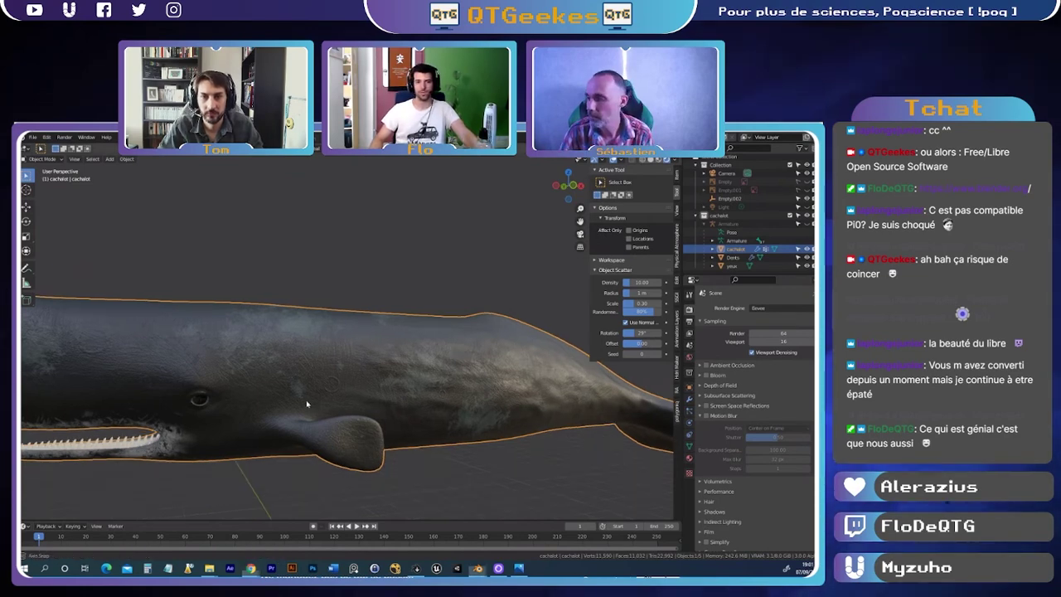
# - Orbit and zoom out to view the whole sperm whale from a new angle
pyautogui.moveTo(306, 400); pyautogui.dragTo(300, 403, button='middle')
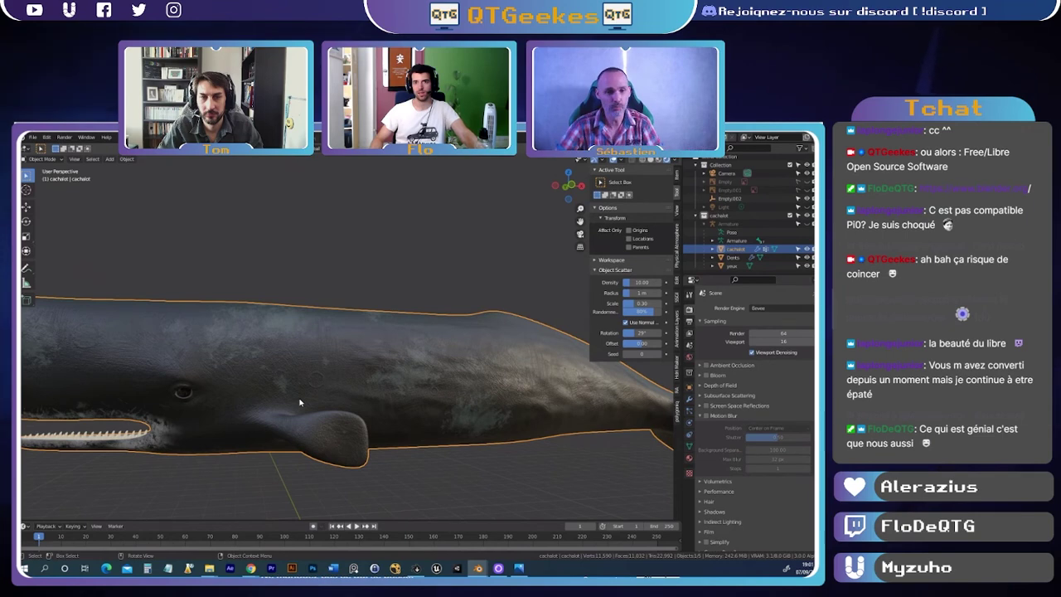
pyautogui.moveTo(266, 314)
pyautogui.mouseDown(button='middle')
pyautogui.moveTo(332, 323)
pyautogui.moveTo(304, 327)
pyautogui.mouseUp(button='middle')
pyautogui.scroll(-5, 371, 333)
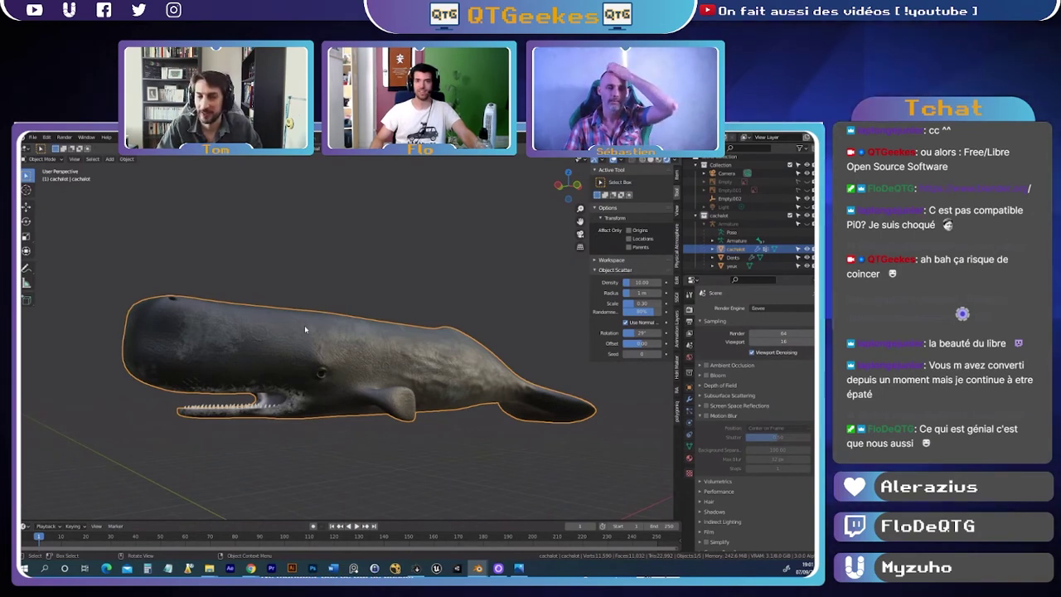
pyautogui.moveTo(305, 329); pyautogui.dragTo(264, 342, button='middle')
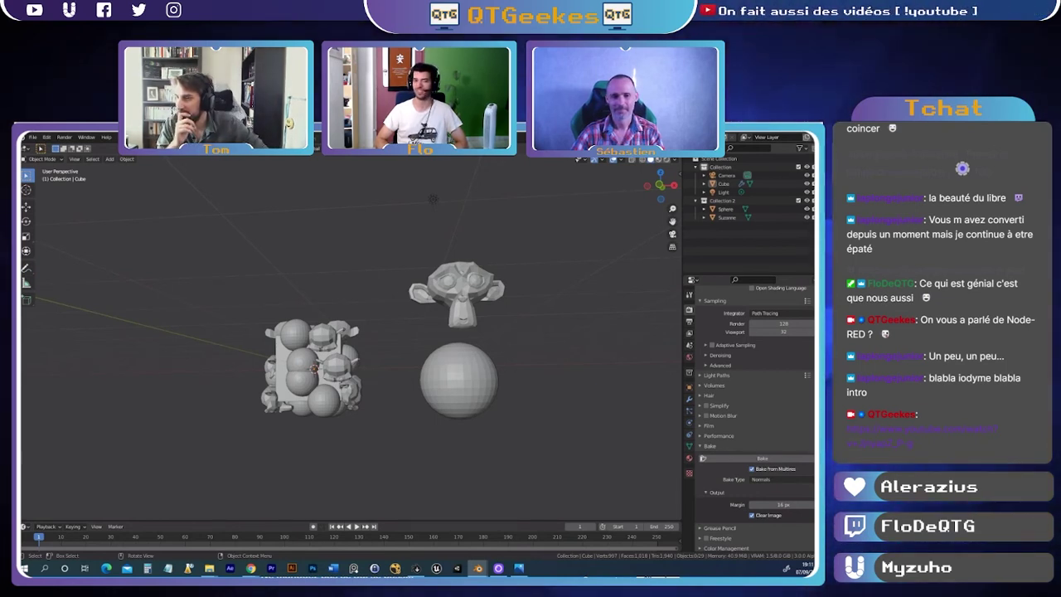
pyautogui.moveTo(350, 322); pyautogui.dragTo(27, 329, button='middle')
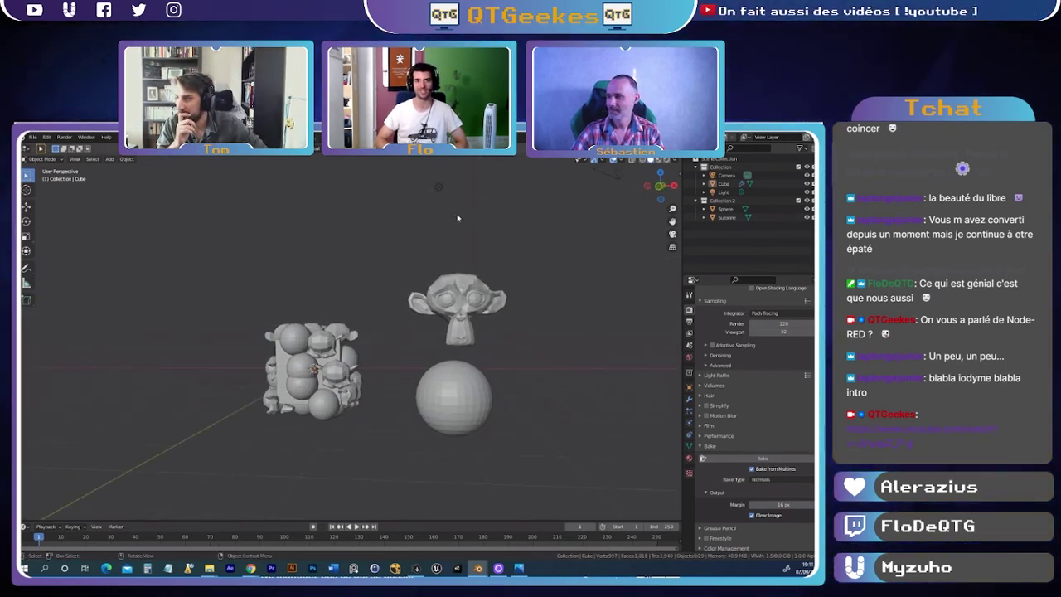